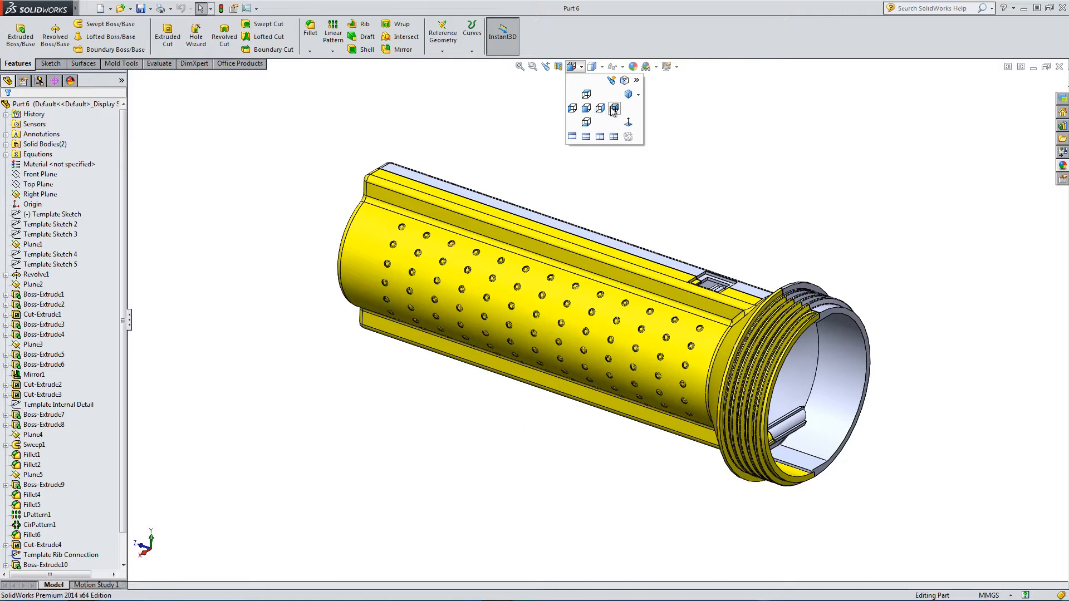
Examine the gap between the mating screw posts of the two housing halves in the back view
{"action": "left_click", "coordinate": [613, 110]}
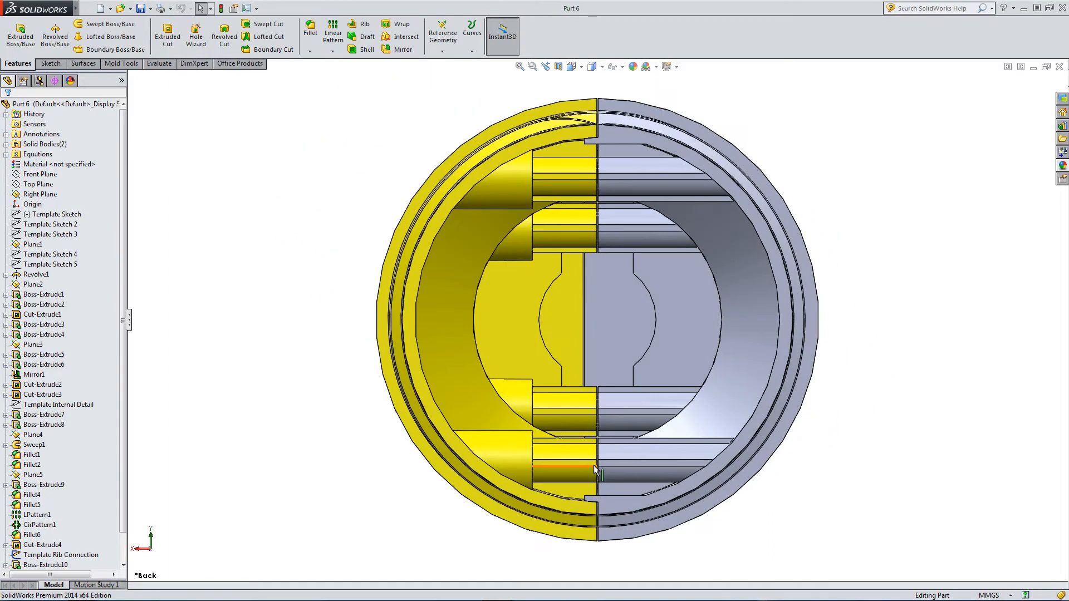
{"action": "scroll", "coordinate": [596, 470], "scroll_direction": "down", "scroll_amount": 8}
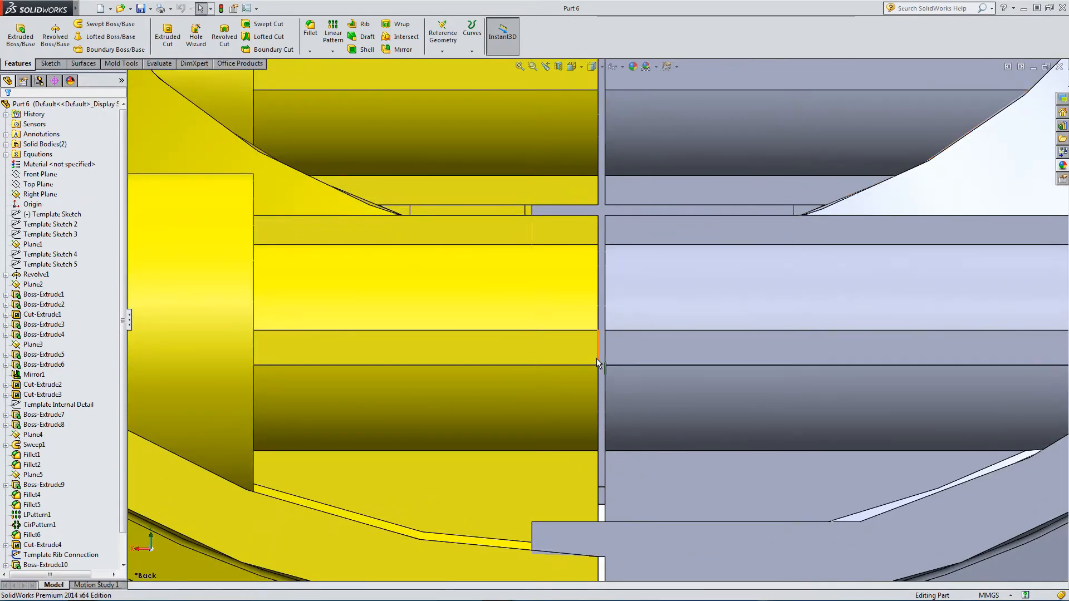
{"action": "scroll", "coordinate": [594, 364], "scroll_direction": "up", "scroll_amount": 5}
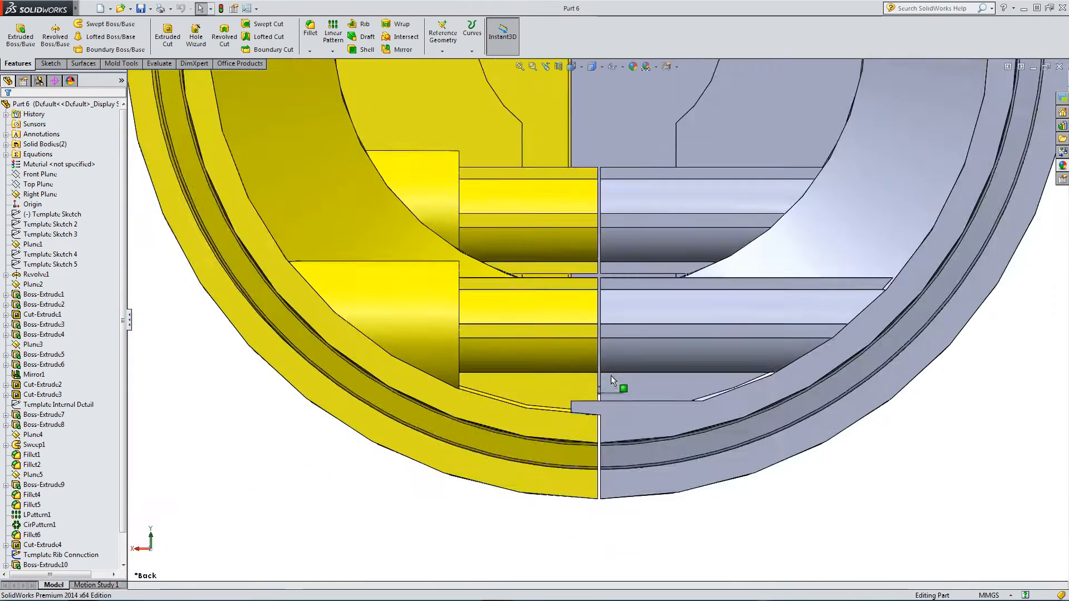
{"action": "scroll", "coordinate": [610, 375], "scroll_direction": "up", "scroll_amount": 3}
{"action": "scroll", "coordinate": [543, 322], "scroll_direction": "up", "scroll_amount": 2}
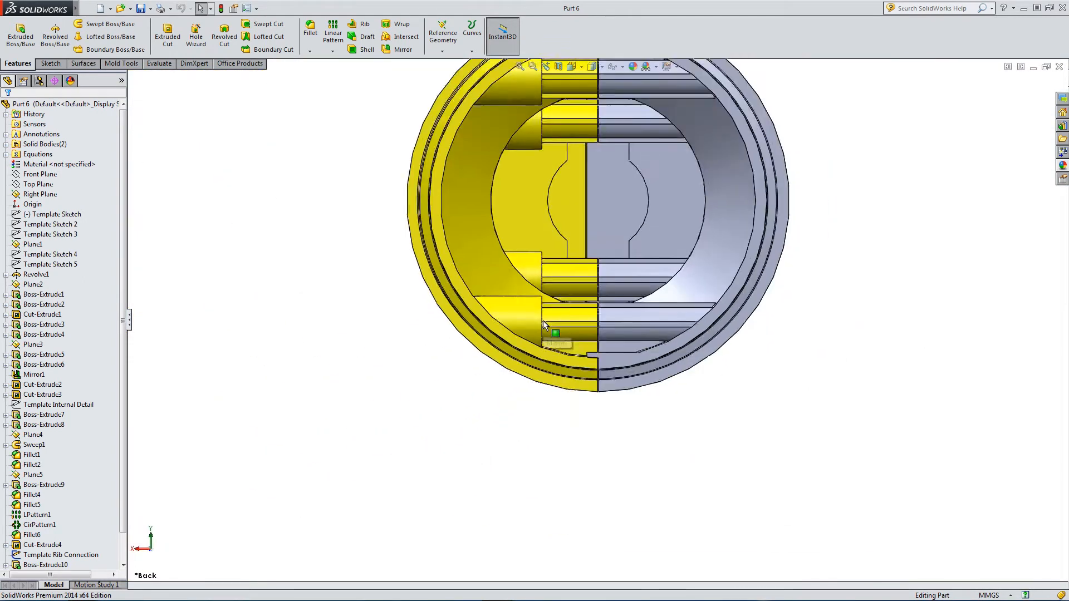
{"action": "scroll", "coordinate": [544, 326], "scroll_direction": "up", "scroll_amount": 2}
Hide the yellow housing half to expose the interior of the other half
{"action": "left_click", "coordinate": [515, 268]}
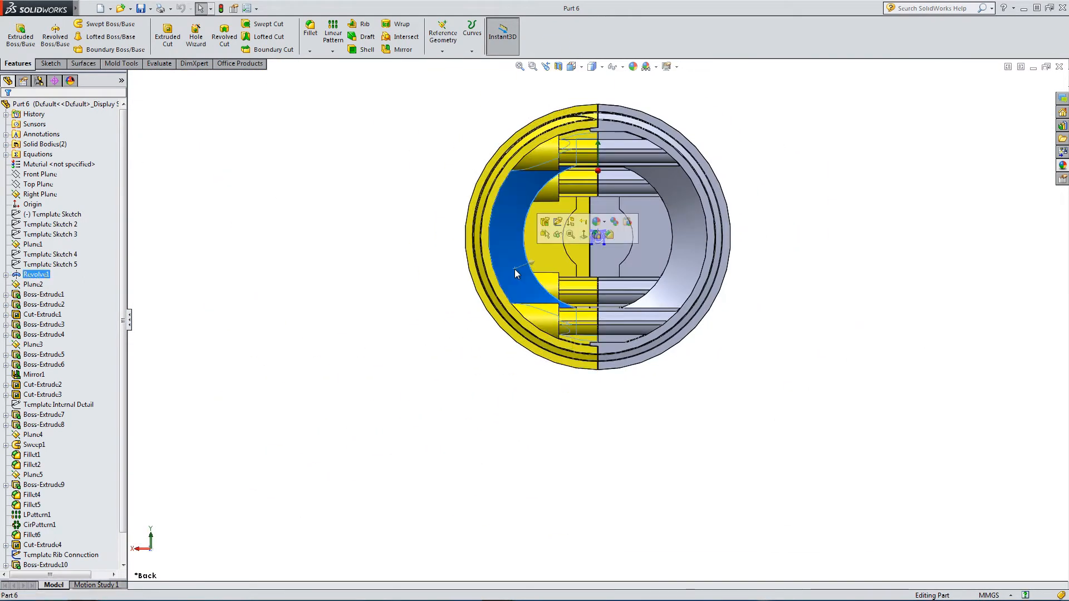
{"action": "left_click", "coordinate": [557, 236]}
{"action": "middle_click_drag", "start_coordinate": [536, 295], "coordinate": [800, 372]}
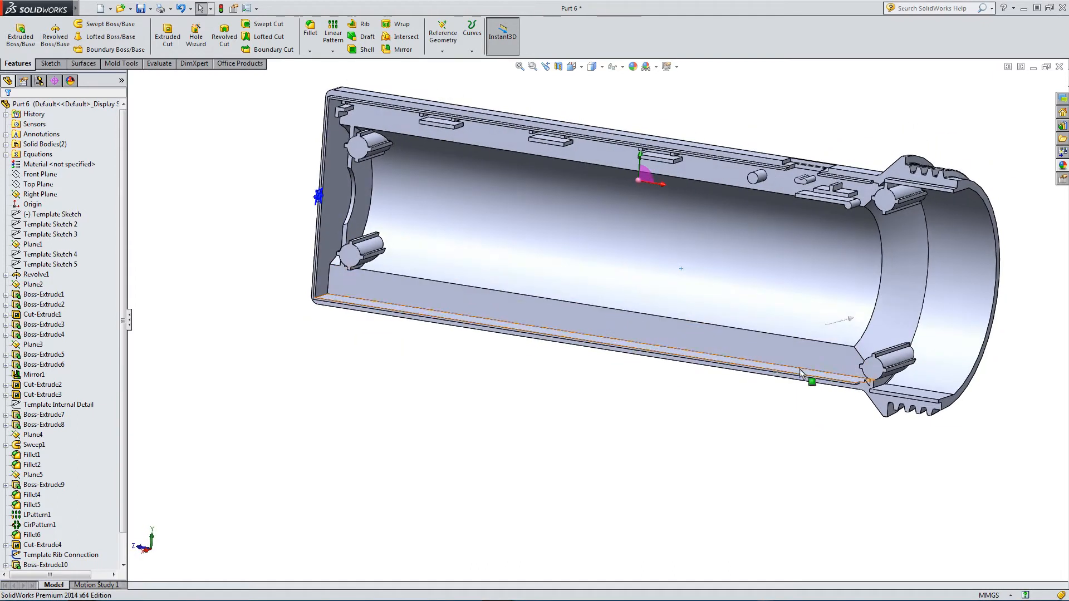
Start a sketch on the cut parting face and draw a circle of about 2.64 mm radius on the upper post beside the threaded collar
{"action": "left_click", "coordinate": [869, 370]}
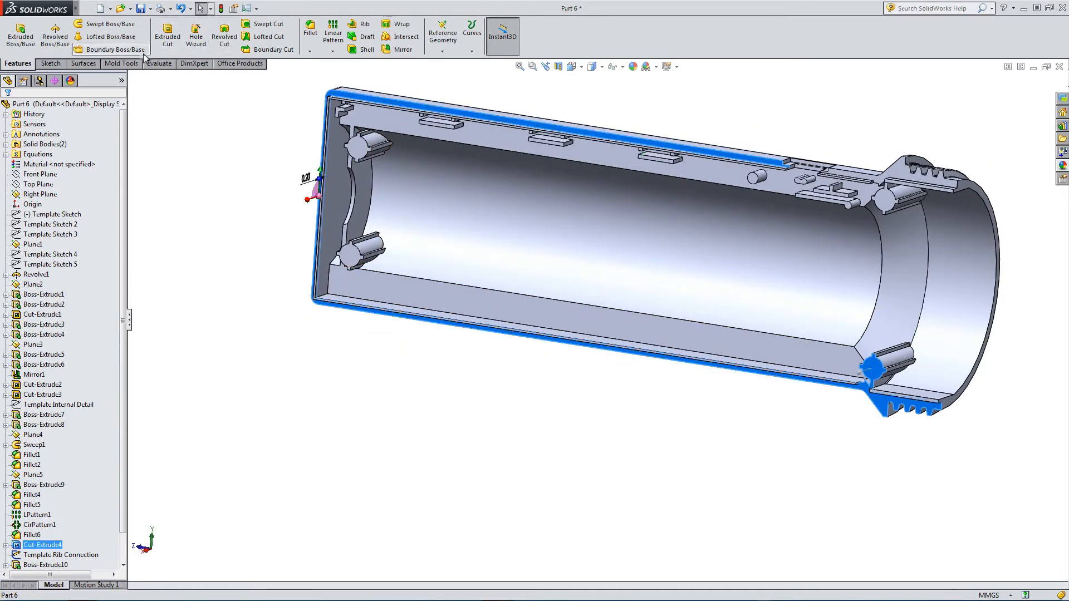
{"action": "left_click", "coordinate": [50, 65]}
{"action": "left_click", "coordinate": [15, 31]}
{"action": "left_click", "coordinate": [412, 167]}
{"action": "scroll", "coordinate": [850, 232], "scroll_direction": "down", "scroll_amount": 3}
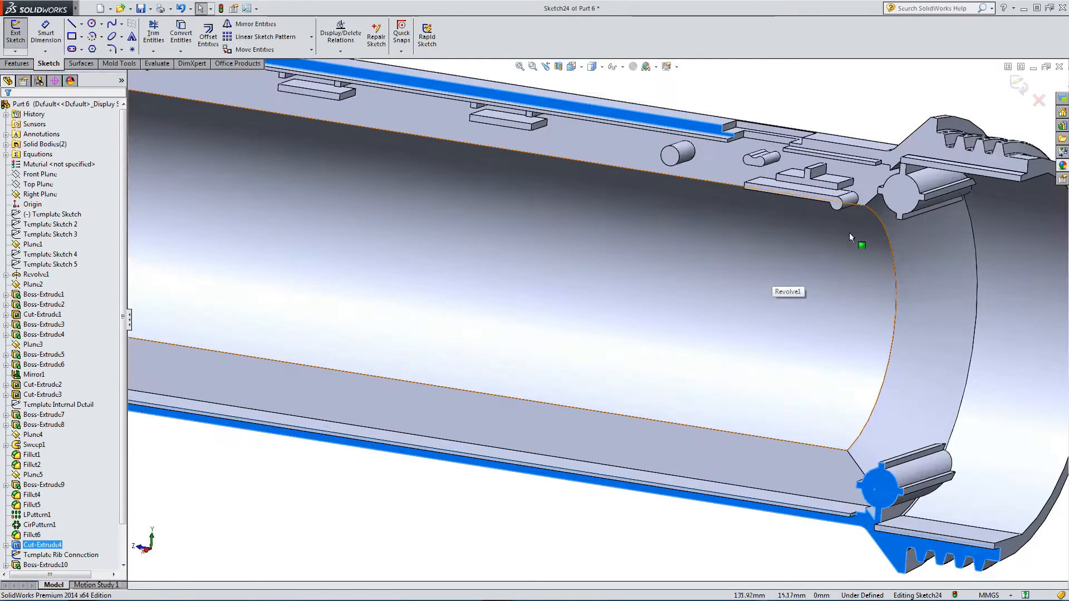
{"action": "scroll", "coordinate": [886, 222], "scroll_direction": "down", "scroll_amount": 3}
{"action": "left_click", "coordinate": [92, 23]}
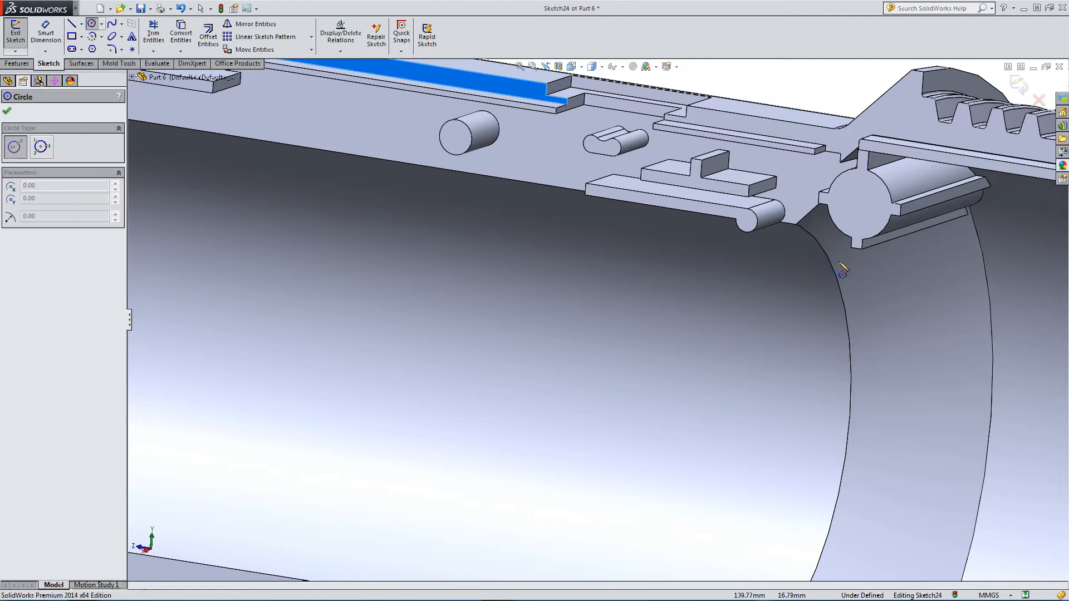
{"action": "left_click", "coordinate": [859, 202]}
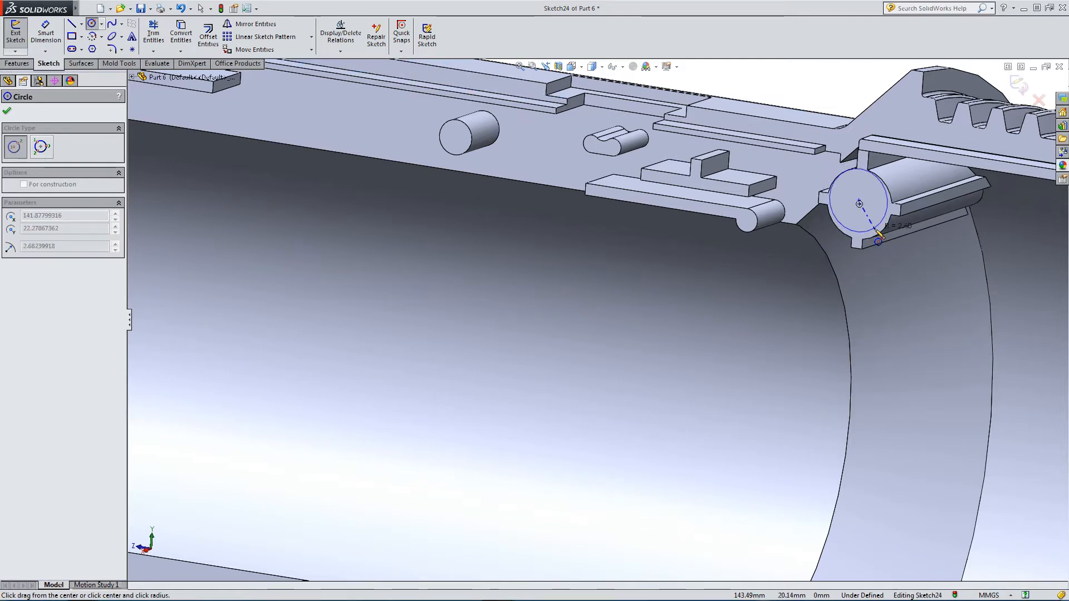
{"action": "left_click", "coordinate": [878, 231]}
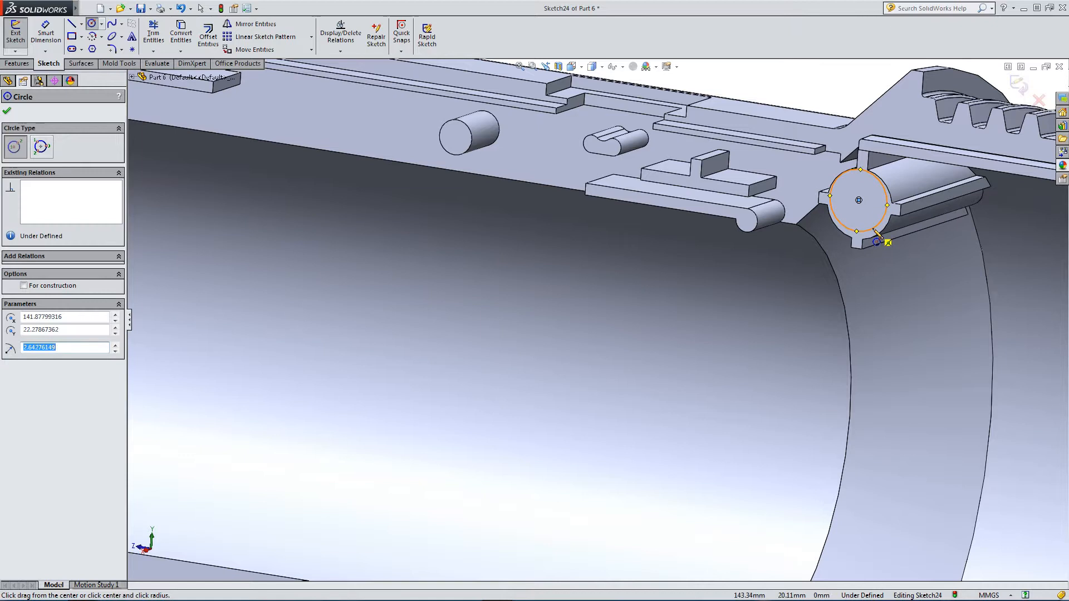
Draw a 3 mm radius circle centred on the end of the lower post beside the threaded collar
{"action": "scroll", "coordinate": [843, 309], "scroll_direction": "up", "scroll_amount": 6}
{"action": "scroll", "coordinate": [709, 514], "scroll_direction": "down", "scroll_amount": 4}
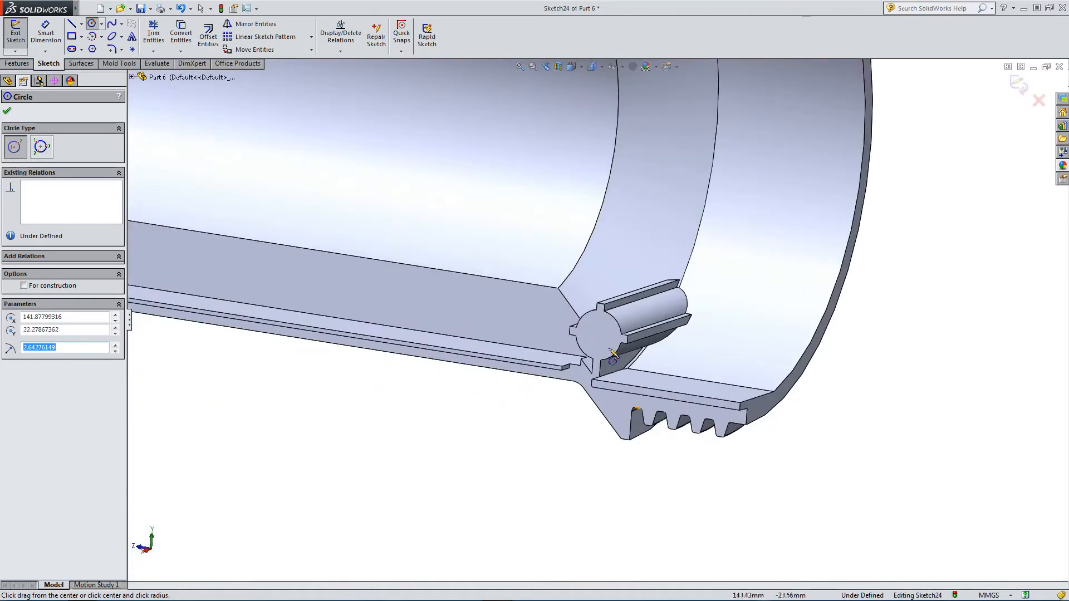
{"action": "left_click", "coordinate": [599, 336]}
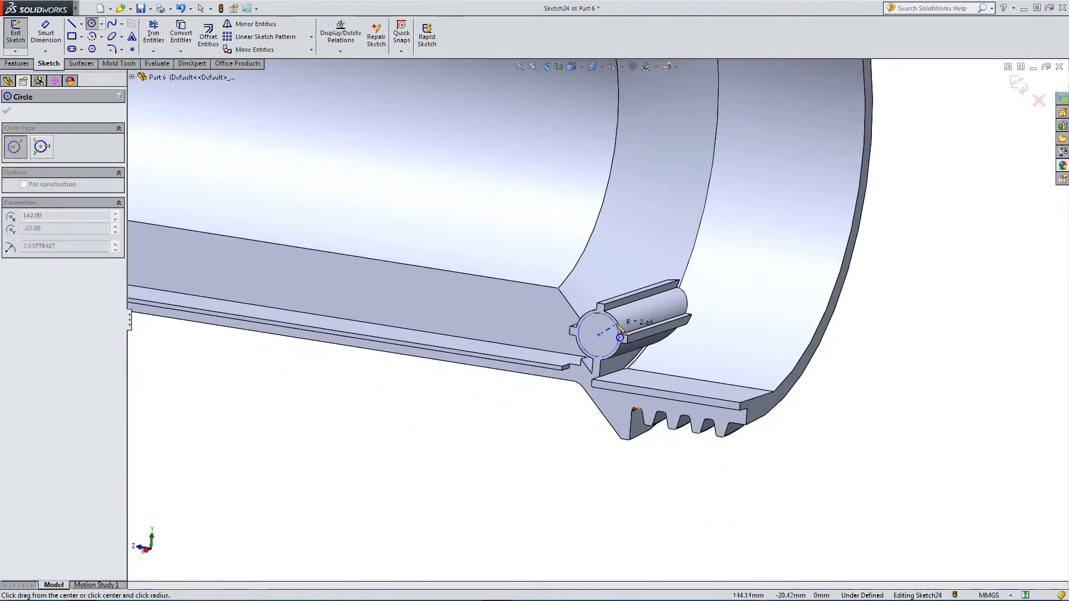
{"action": "left_click", "coordinate": [617, 321]}
Draw a 3 mm radius circle centred on the end of the lower post at the housing's closed end
{"action": "scroll", "coordinate": [544, 389], "scroll_direction": "up", "scroll_amount": 5}
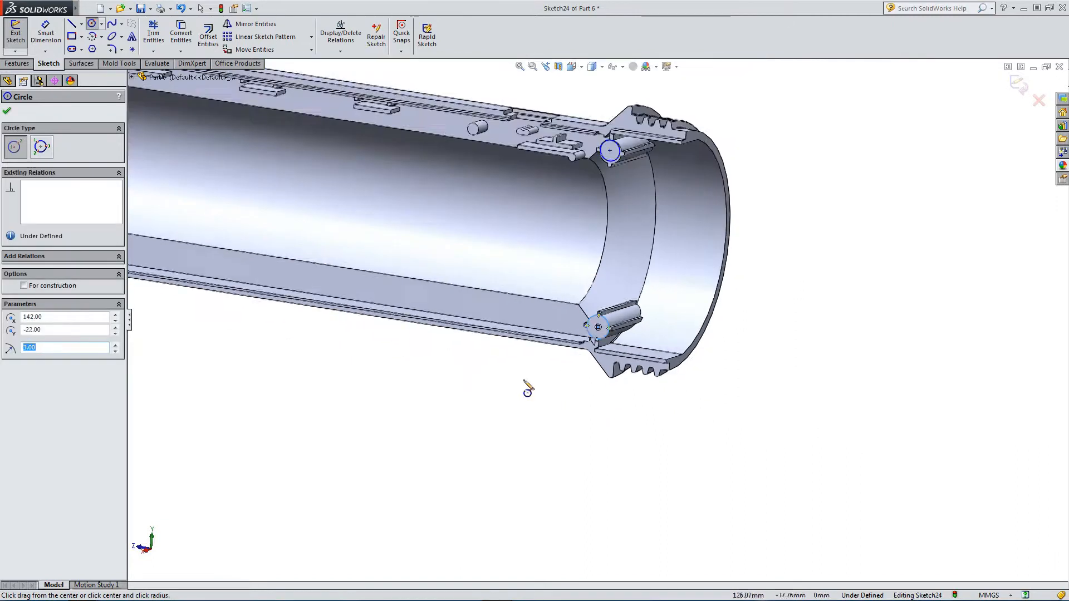
{"action": "scroll", "coordinate": [301, 289], "scroll_direction": "down", "scroll_amount": 6}
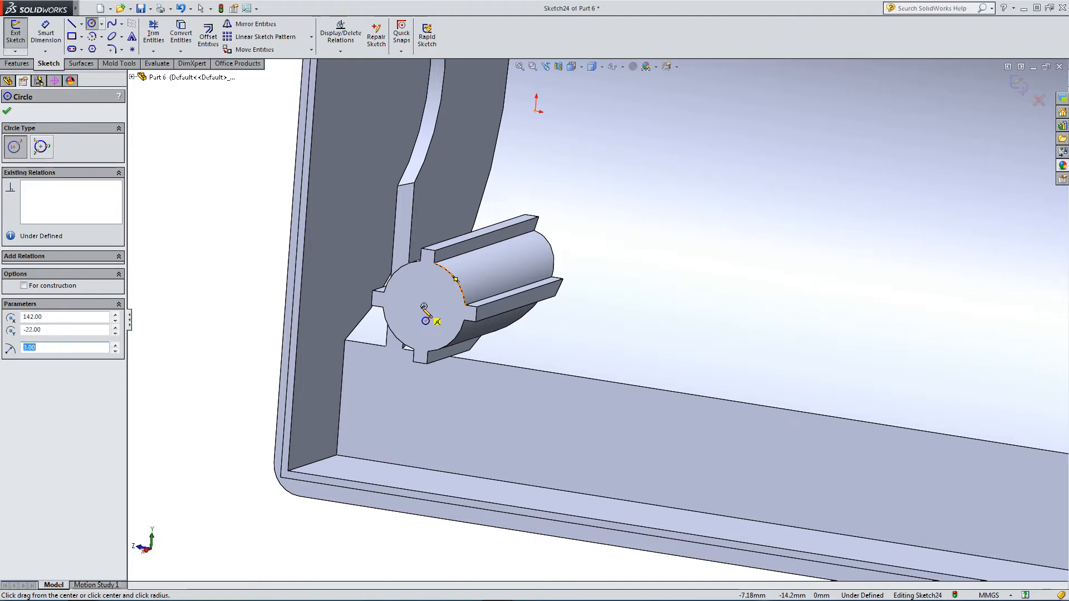
{"action": "left_click", "coordinate": [424, 307]}
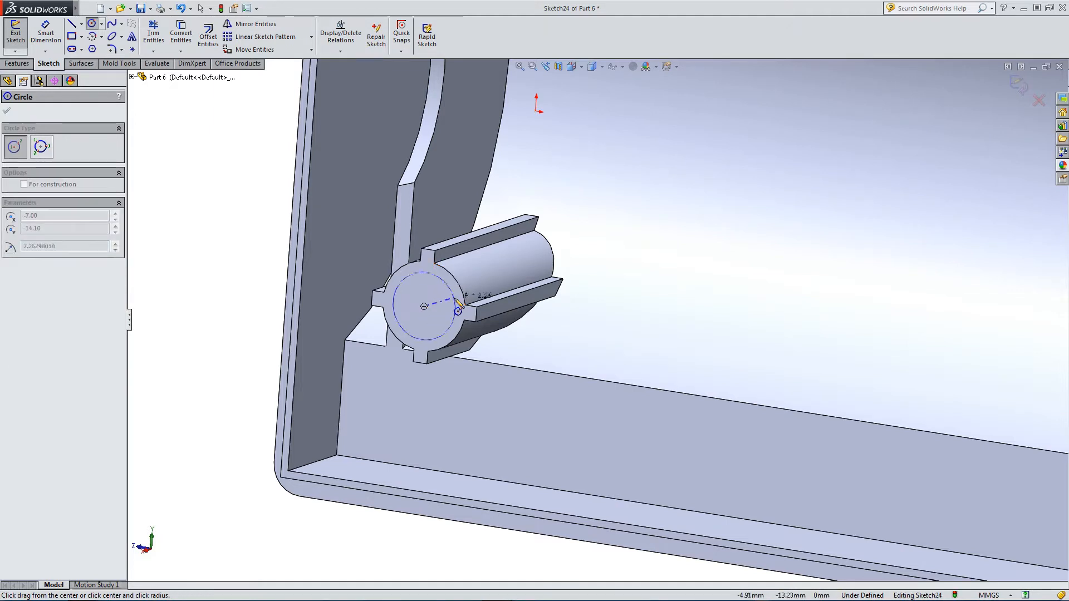
{"action": "left_click", "coordinate": [433, 351]}
Draw a 3 mm radius circle centred on the upper post at the closed end and finish the Circle tool
{"action": "scroll", "coordinate": [455, 309], "scroll_direction": "up", "scroll_amount": 6}
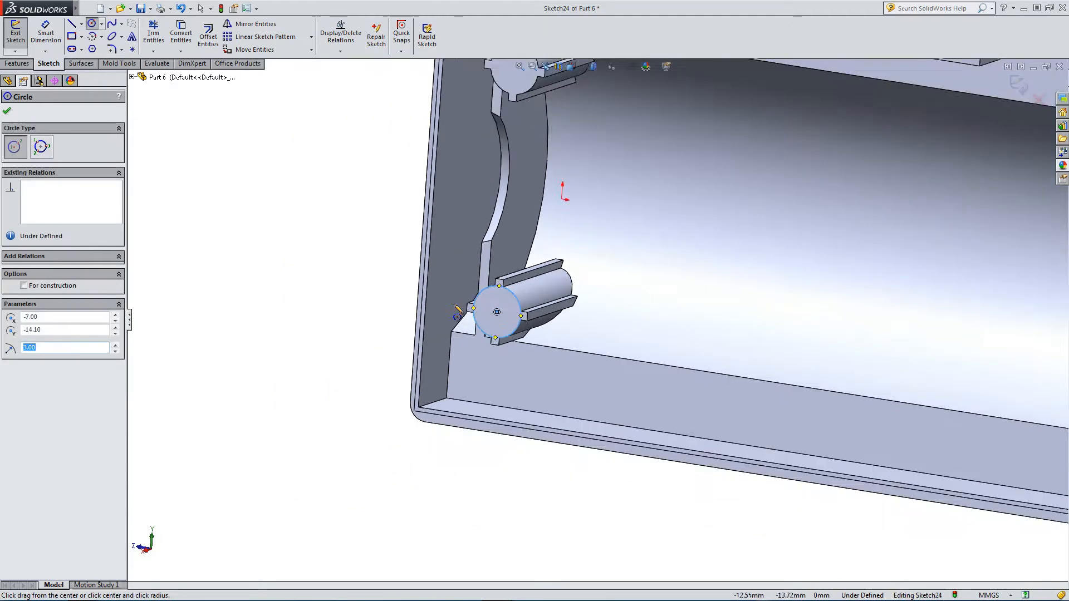
{"action": "scroll", "coordinate": [571, 219], "scroll_direction": "down", "scroll_amount": 9}
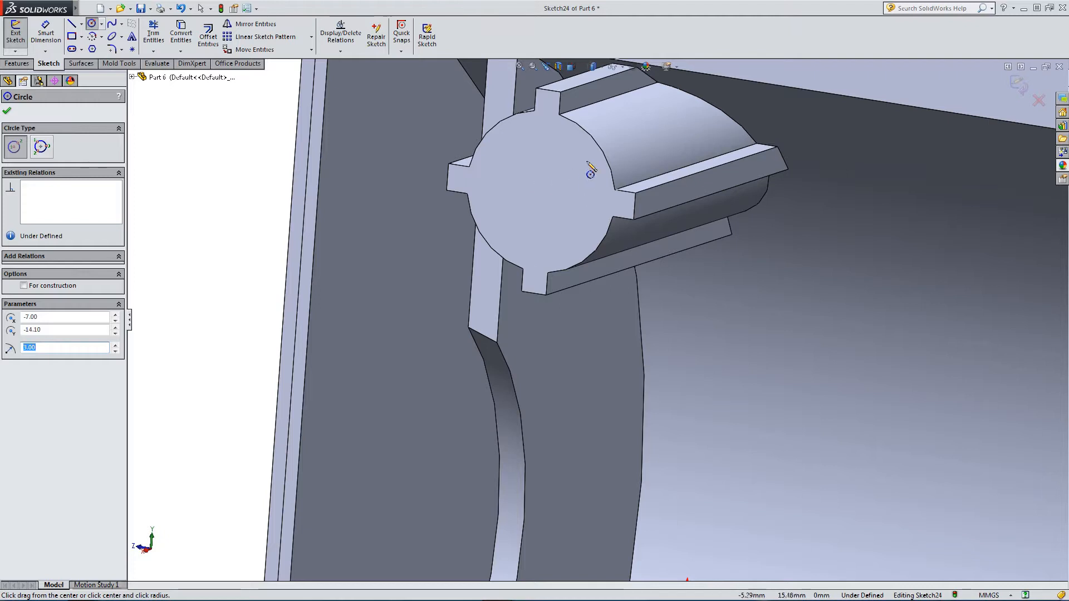
{"action": "left_click", "coordinate": [541, 192]}
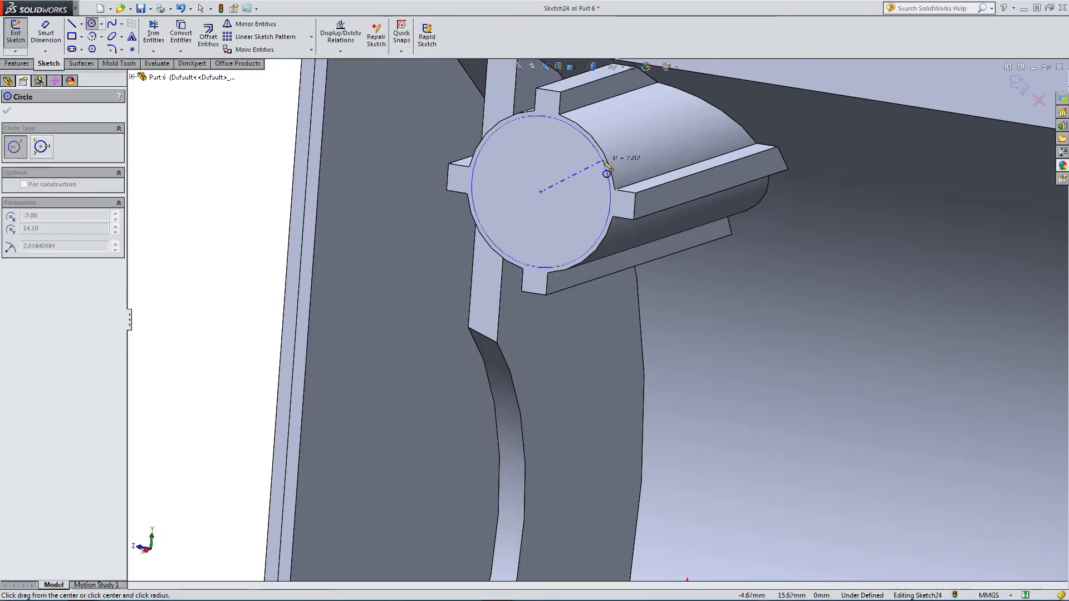
{"action": "left_click", "coordinate": [606, 161]}
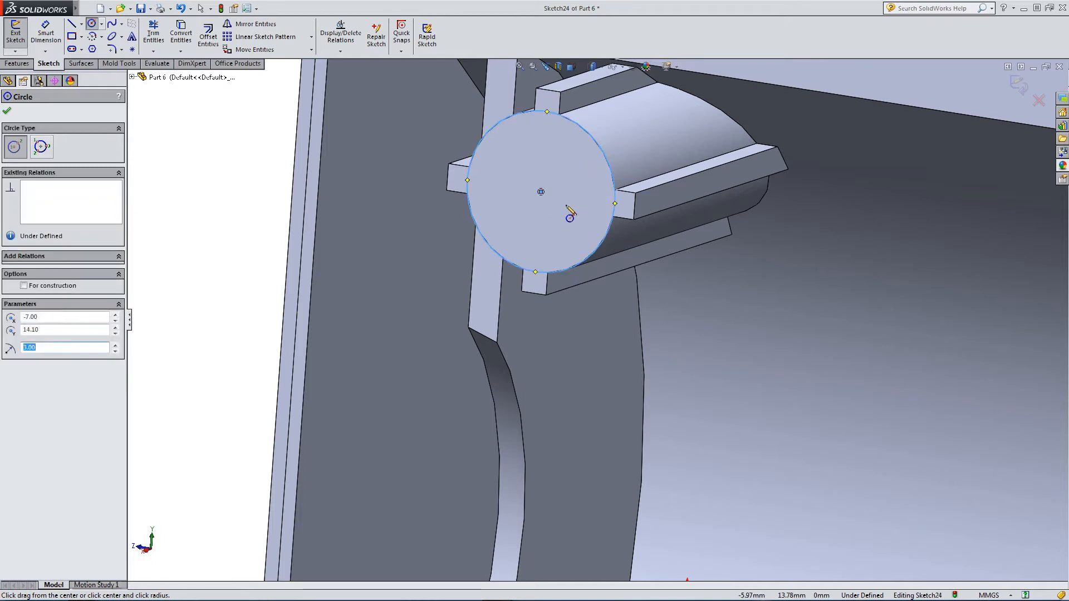
{"action": "key", "text": "Escape"}
Shrink the circle on the closed end's upper post and make it coradial with the post's round edge
{"action": "left_click_drag", "start_coordinate": [541, 112], "coordinate": [539, 142]}
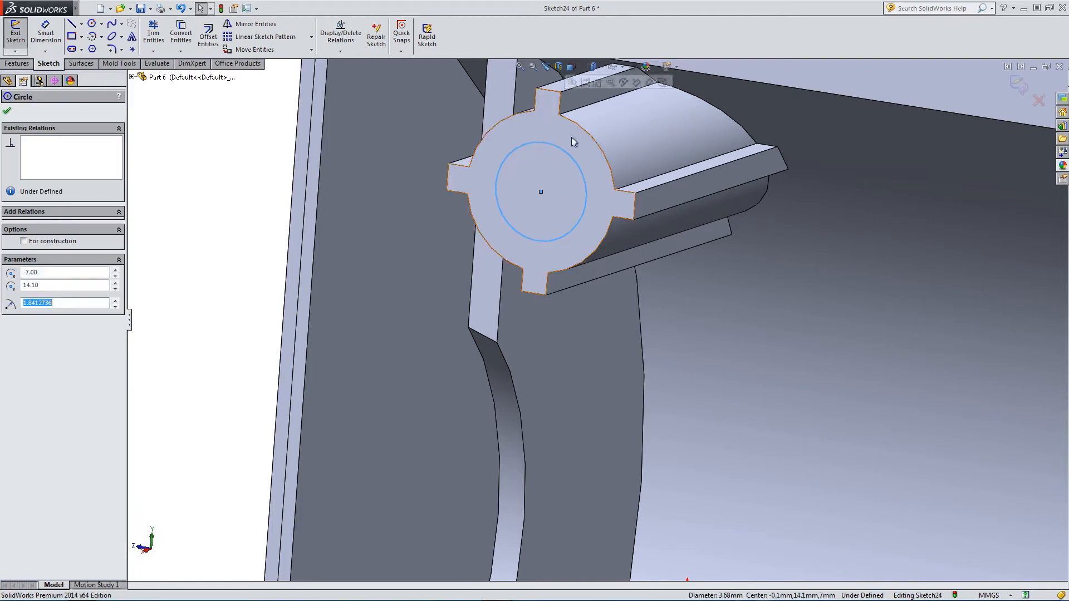
{"action": "left_click", "coordinate": [594, 145], "text": "ctrl"}
{"action": "left_click", "coordinate": [613, 85]}
Shrink the circle on the closed end's lower post and make it coradial with the post's round edge
{"action": "scroll", "coordinate": [591, 338], "scroll_direction": "up", "scroll_amount": 7}
{"action": "scroll", "coordinate": [565, 494], "scroll_direction": "down", "scroll_amount": 6}
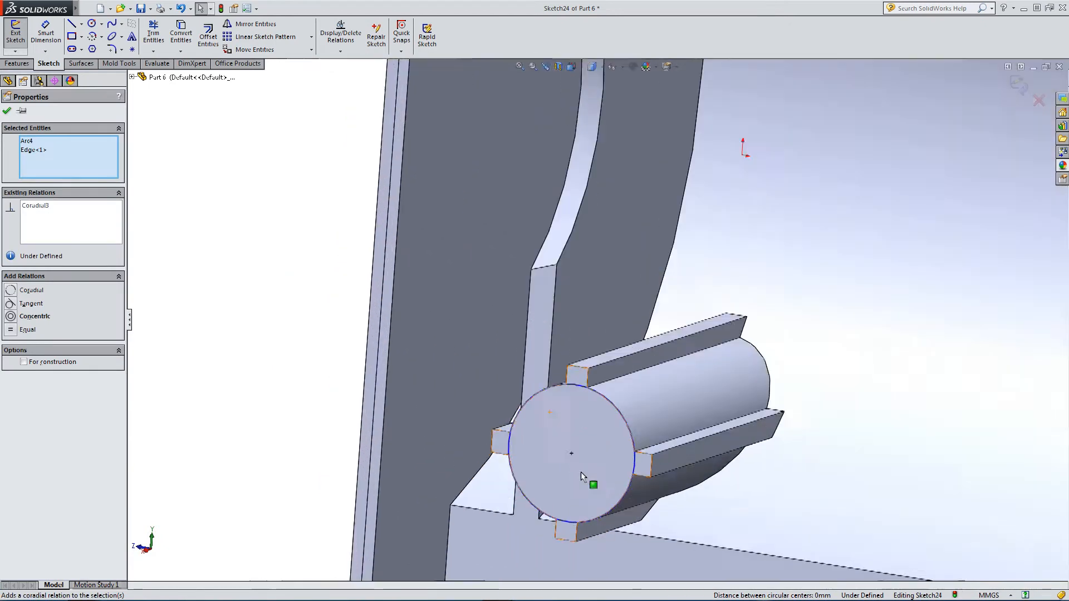
{"action": "scroll", "coordinate": [581, 472], "scroll_direction": "down", "scroll_amount": 2}
{"action": "left_click_drag", "start_coordinate": [576, 330], "coordinate": [588, 353]}
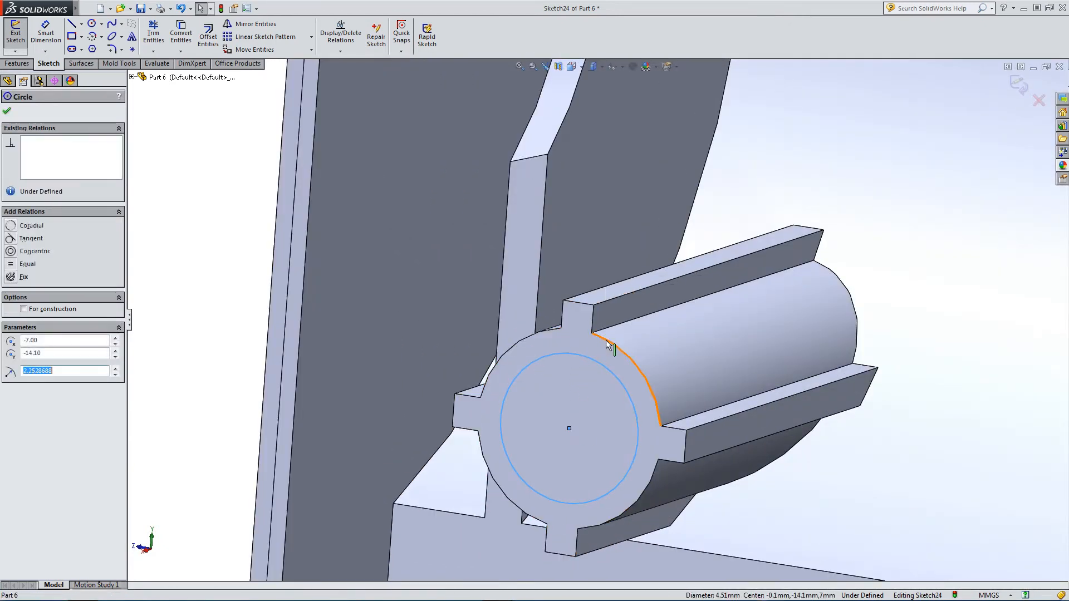
{"action": "left_click", "coordinate": [607, 343], "text": "ctrl"}
{"action": "left_click", "coordinate": [635, 294]}
Shrink the circle on the lower post beside the threaded collar and make it coradial with the post's round edge
{"action": "scroll", "coordinate": [738, 423], "scroll_direction": "up", "scroll_amount": 2}
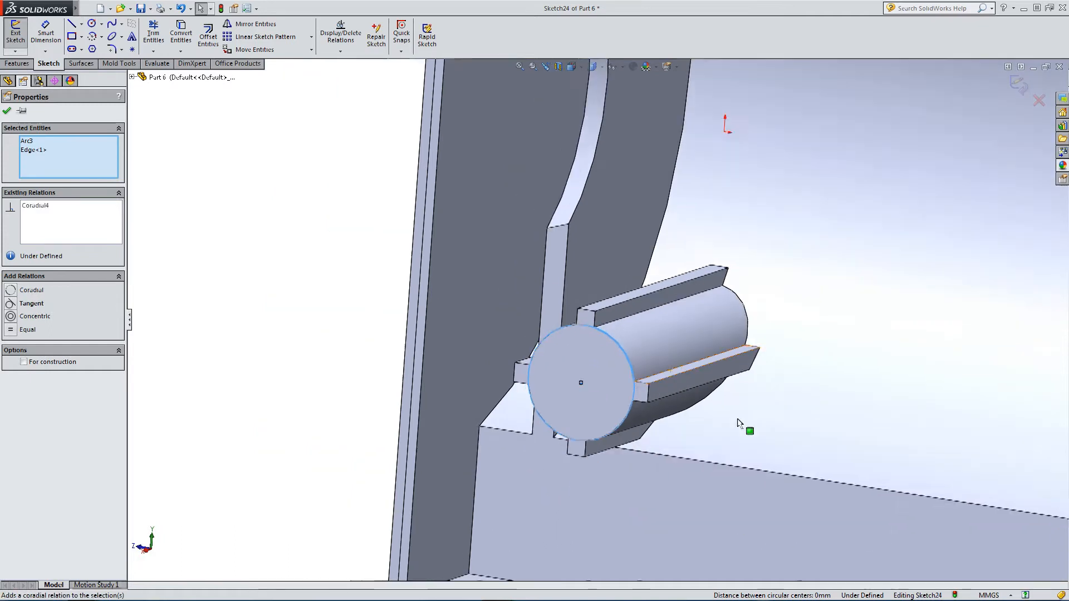
{"action": "scroll", "coordinate": [738, 423], "scroll_direction": "up", "scroll_amount": 6}
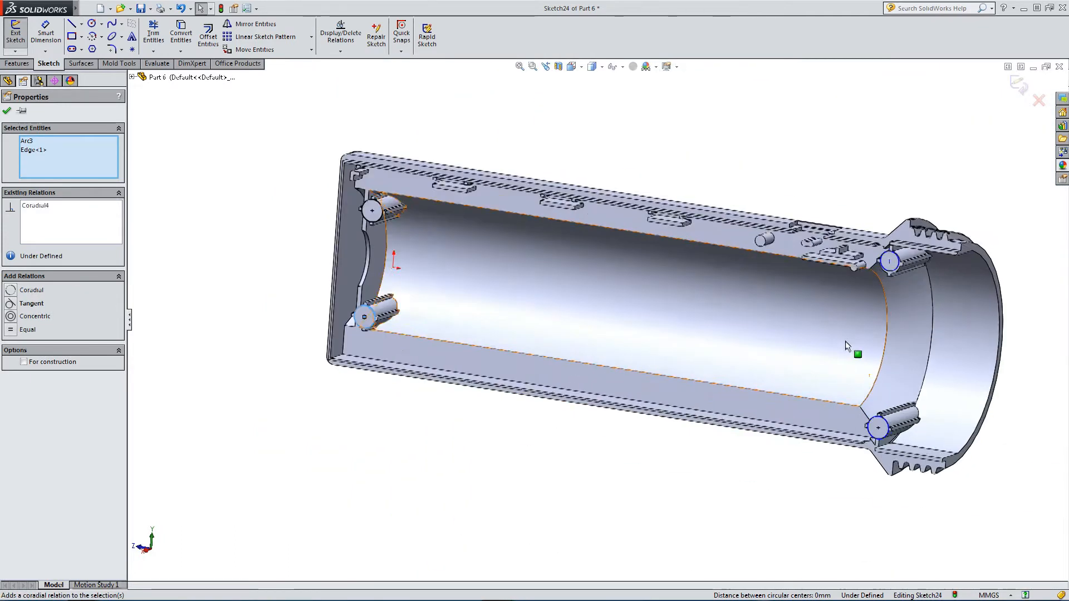
{"action": "scroll", "coordinate": [869, 426], "scroll_direction": "down", "scroll_amount": 7}
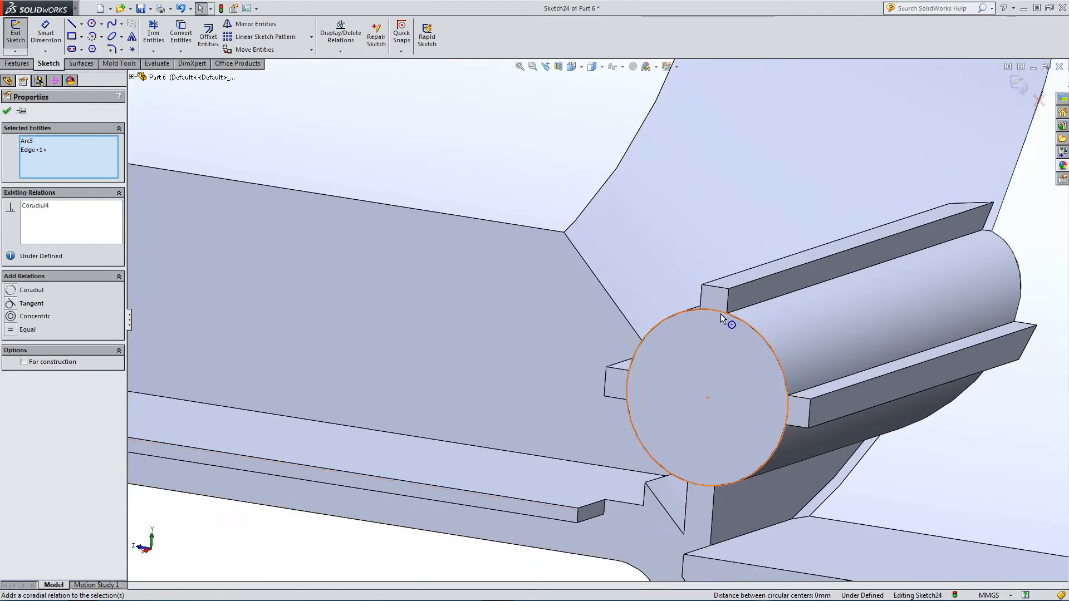
{"action": "left_click_drag", "start_coordinate": [721, 315], "coordinate": [716, 333]}
{"action": "left_click", "coordinate": [743, 322], "text": "ctrl"}
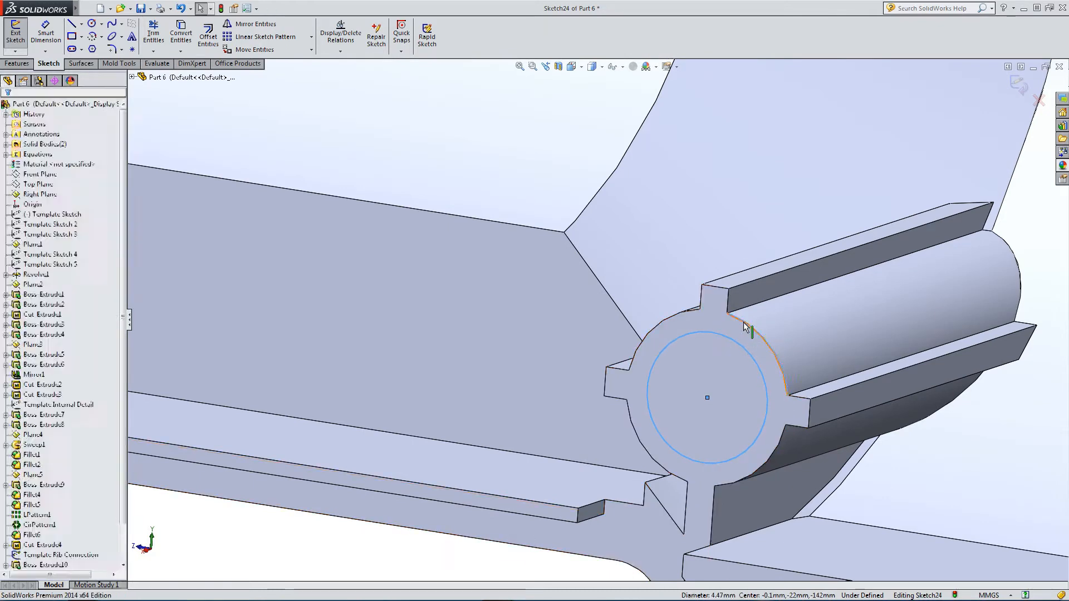
{"action": "left_click", "coordinate": [773, 273]}
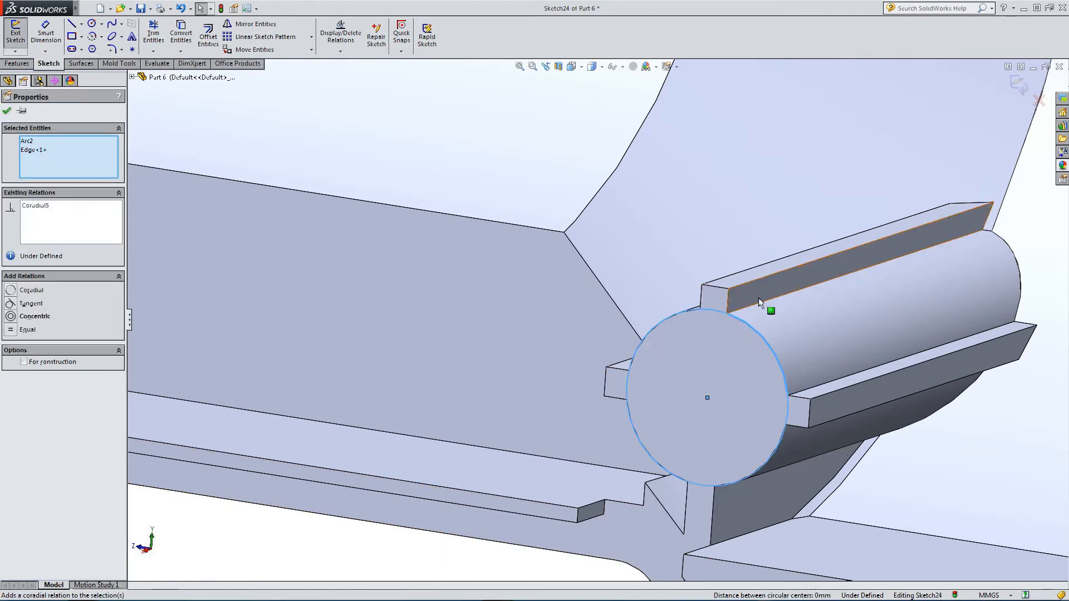
Make the circle on the upper post beside the threaded collar coradial with the post's round edge
{"action": "scroll", "coordinate": [759, 301], "scroll_direction": "up", "scroll_amount": 10}
{"action": "scroll", "coordinate": [618, 190], "scroll_direction": "down", "scroll_amount": 4}
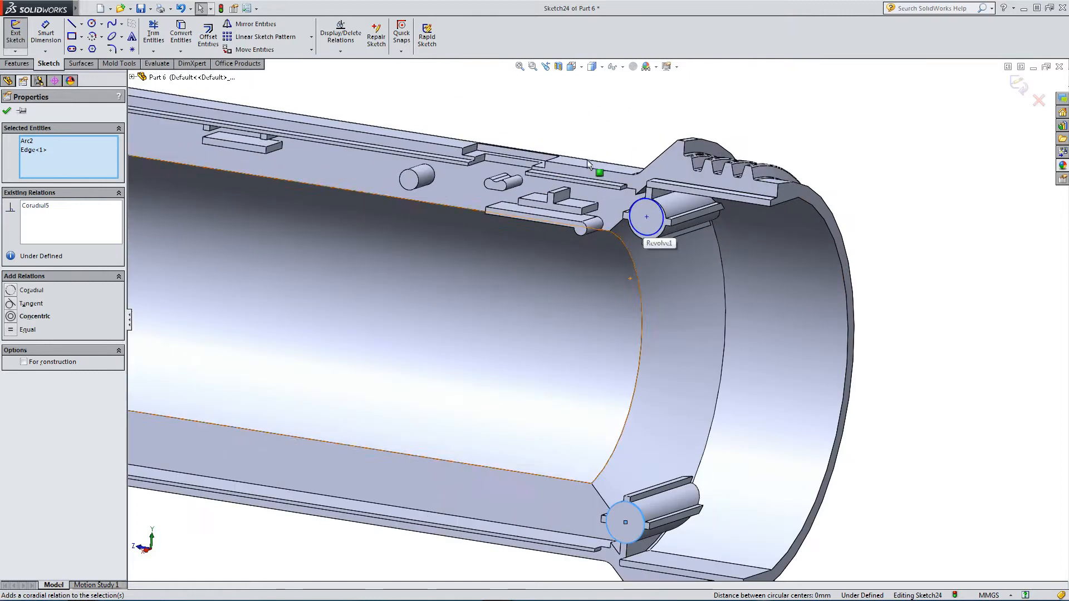
{"action": "scroll", "coordinate": [640, 223], "scroll_direction": "down", "scroll_amount": 10}
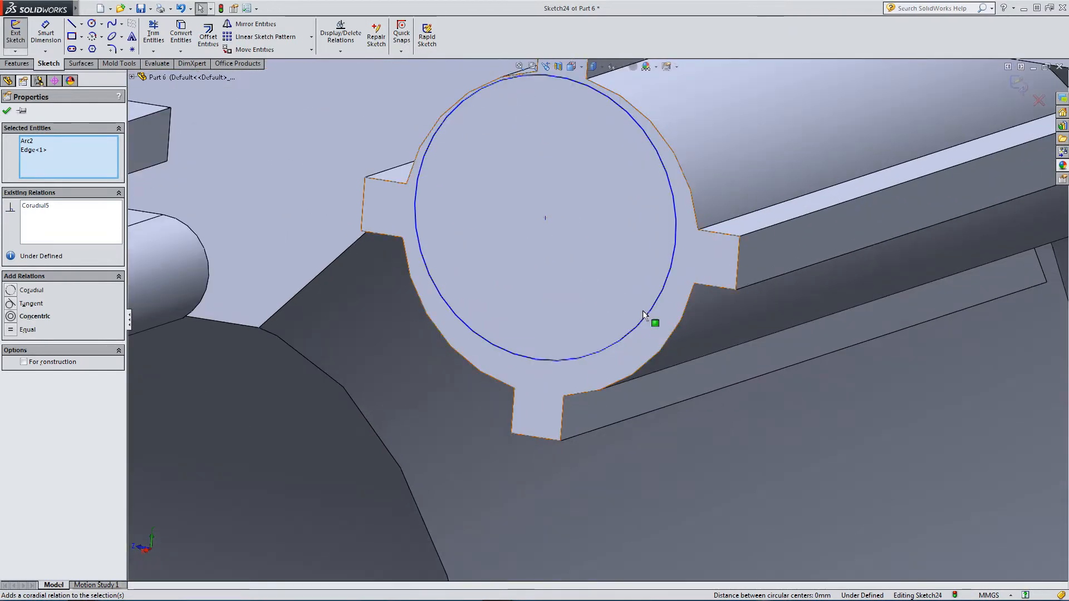
{"action": "left_click", "coordinate": [646, 314]}
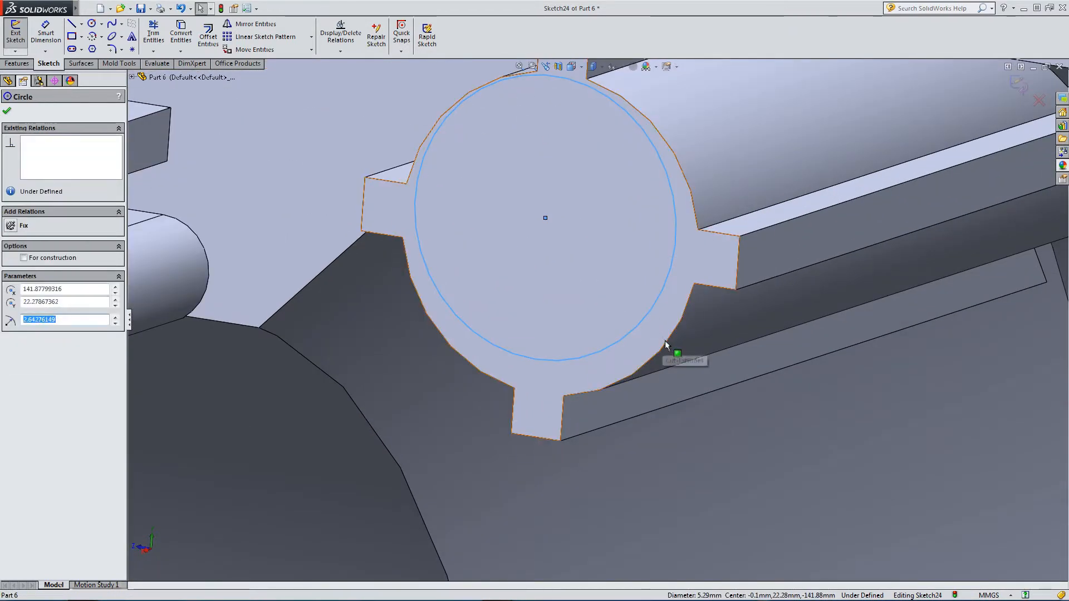
{"action": "left_click", "coordinate": [665, 346], "text": "ctrl"}
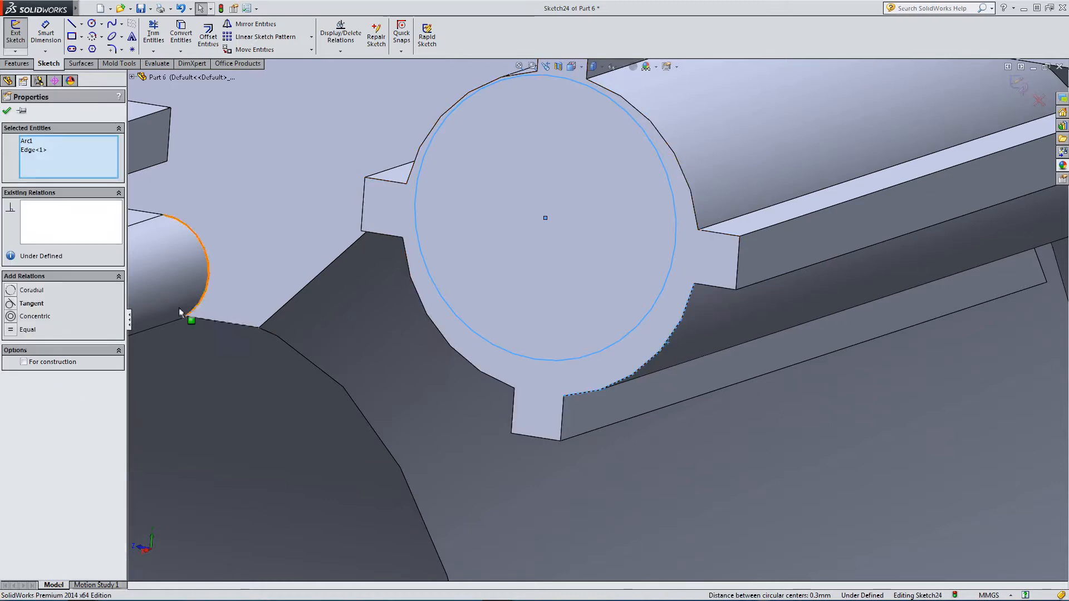
{"action": "left_click", "coordinate": [11, 290]}
{"action": "scroll", "coordinate": [258, 342], "scroll_direction": "up", "scroll_amount": 6}
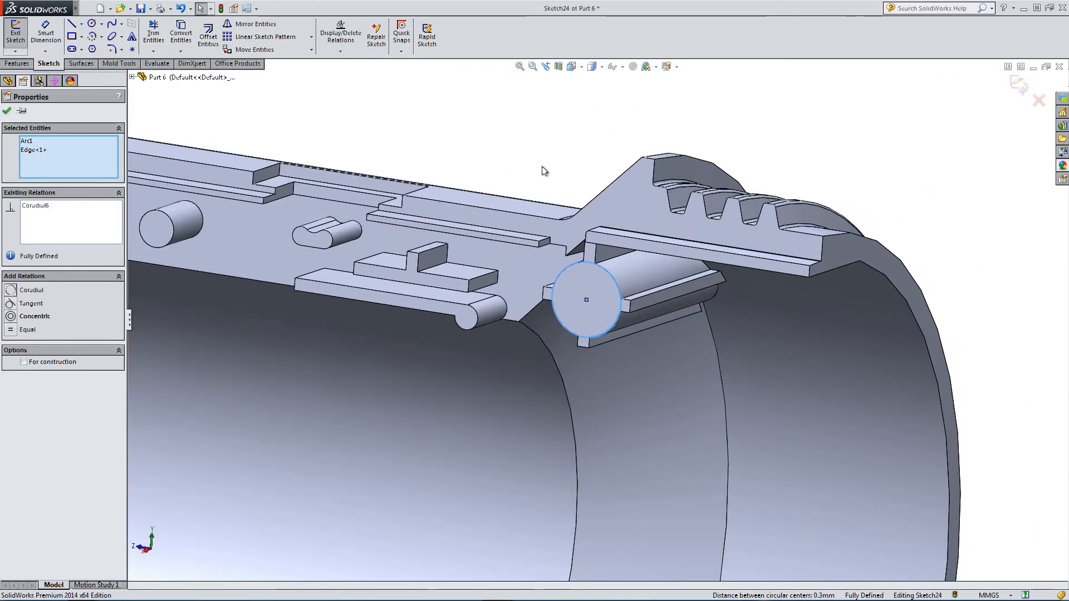
{"action": "left_click", "coordinate": [545, 171]}
{"action": "scroll", "coordinate": [551, 337], "scroll_direction": "up", "scroll_amount": 6}
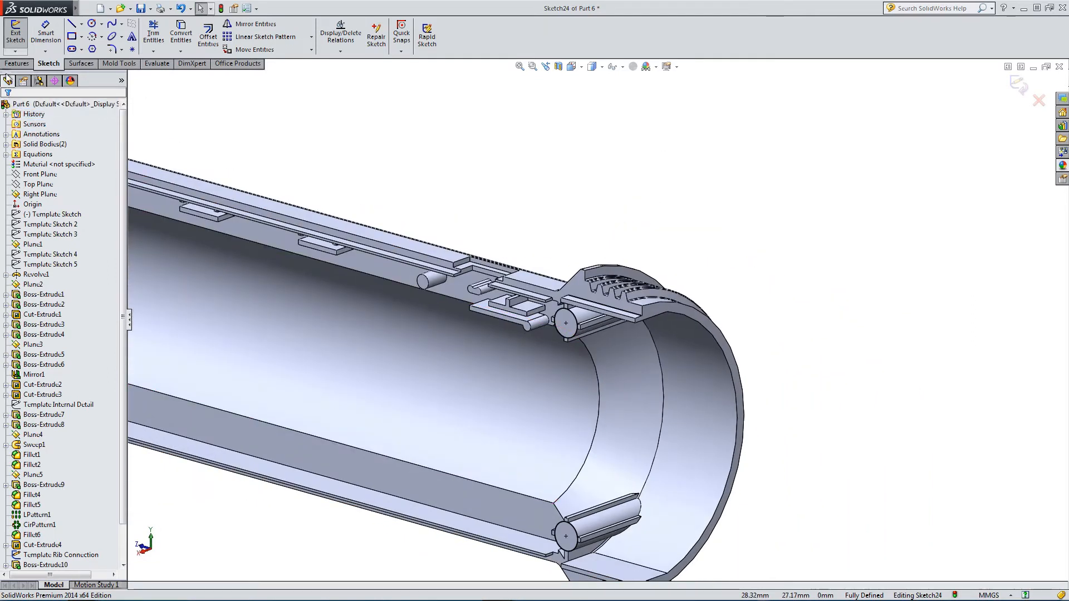
{"action": "left_click", "coordinate": [16, 63]}
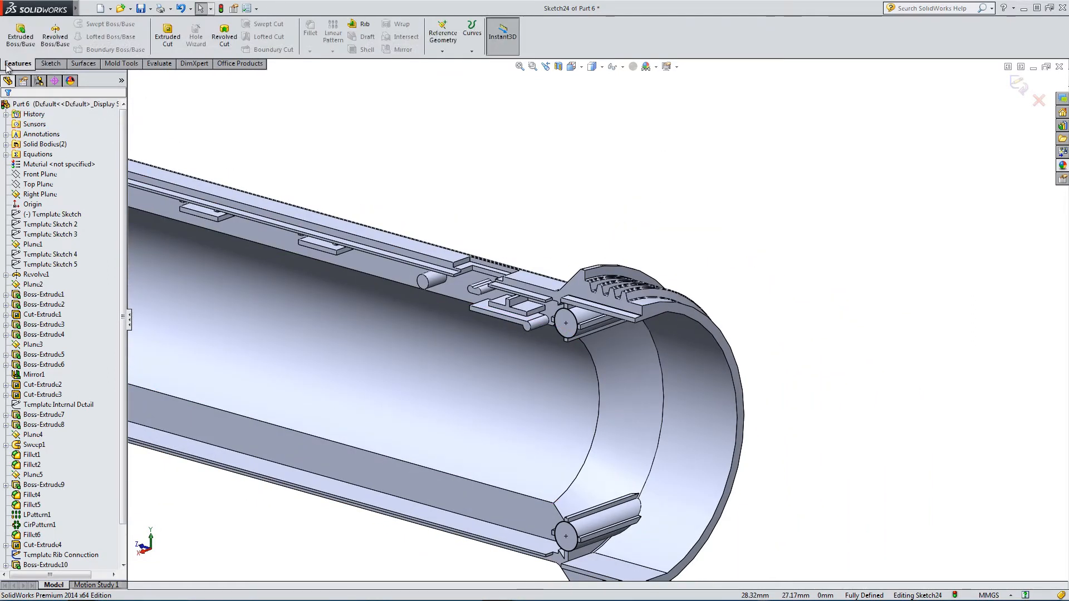
Extrude the four post circles 0.2 mm (Blind), turning off automatic body selection and limiting the feature scope to the displayed housing half
{"action": "left_click", "coordinate": [21, 34]}
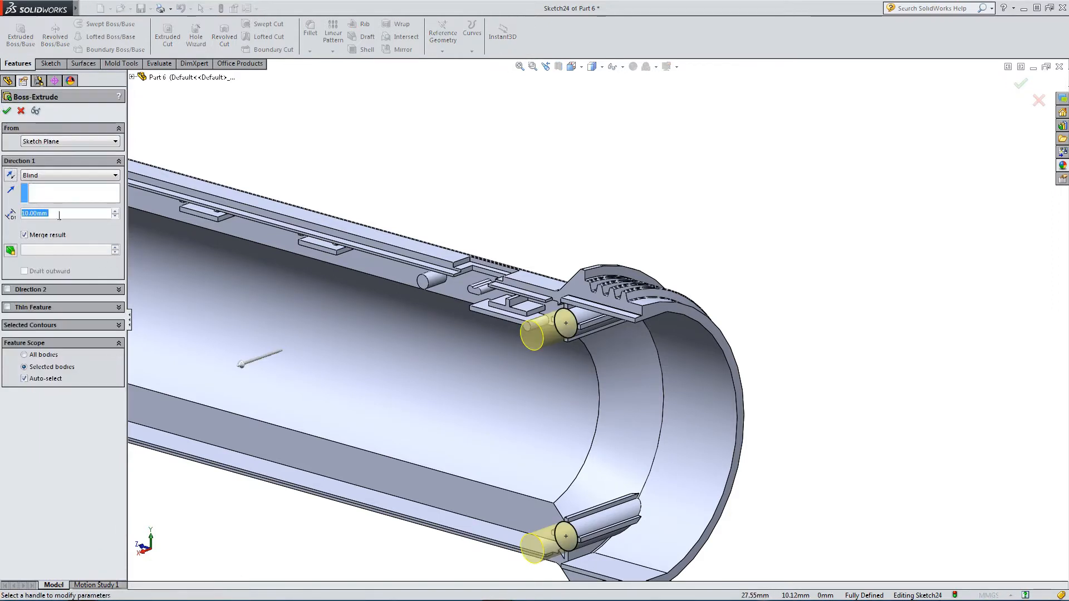
{"action": "type", "text": "0.2"}
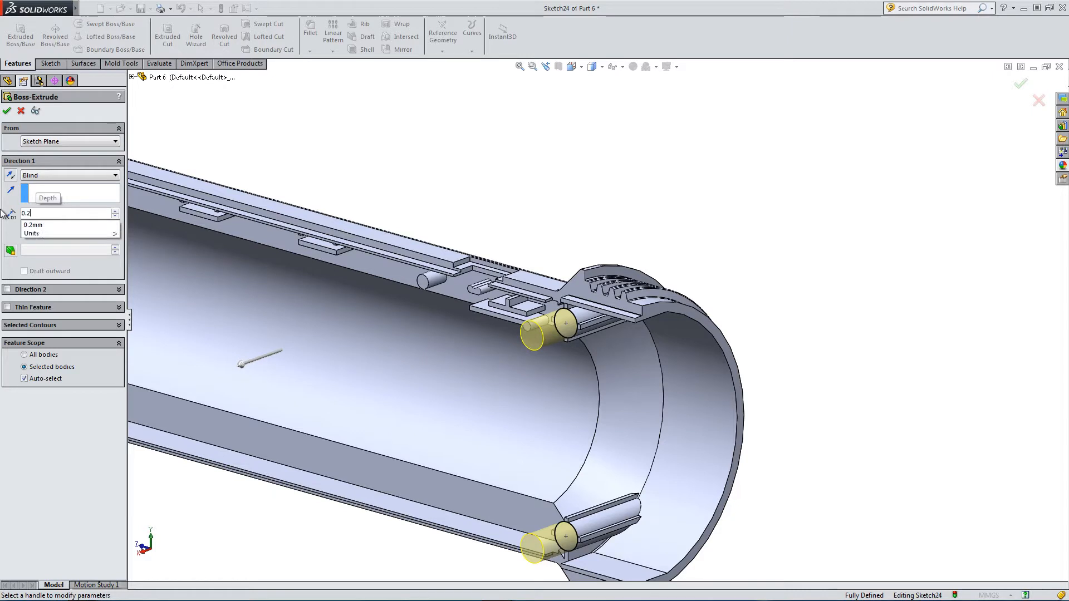
{"action": "key", "text": "Return"}
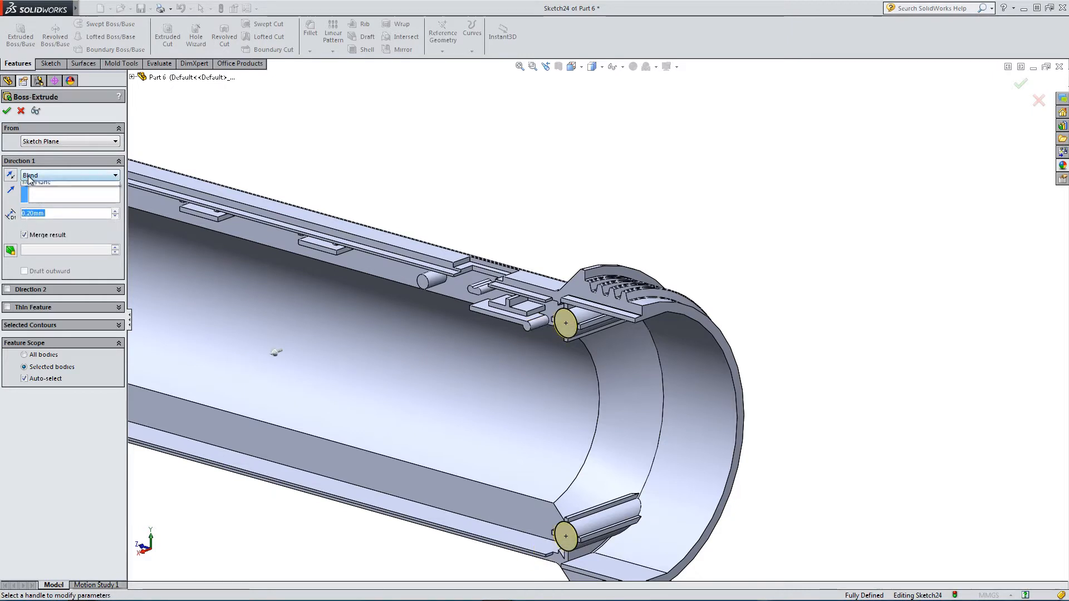
{"action": "left_click", "coordinate": [29, 177]}
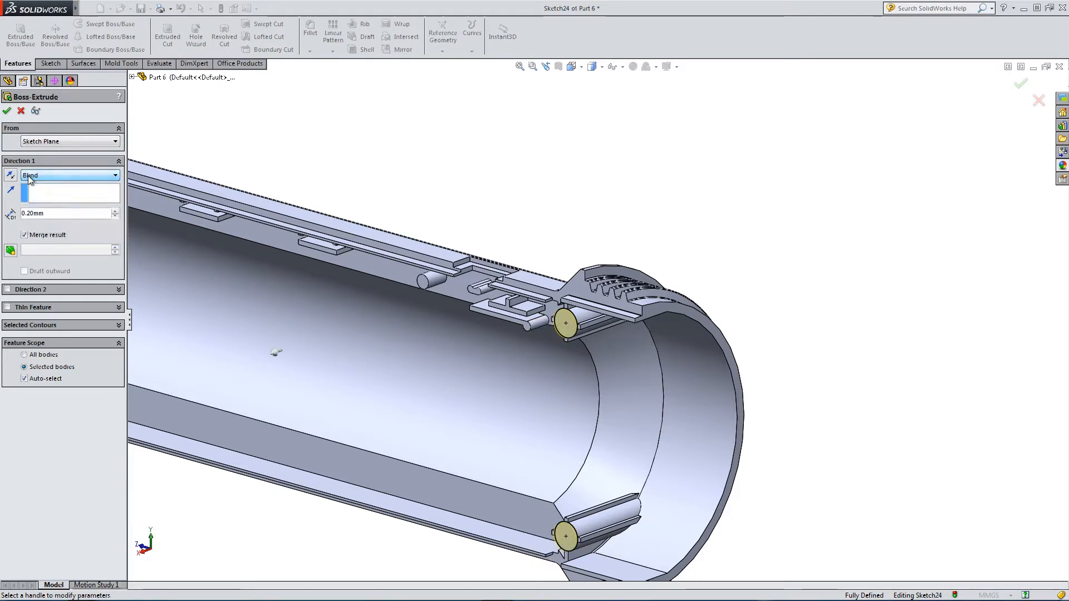
{"action": "left_click", "coordinate": [25, 379]}
{"action": "left_click", "coordinate": [646, 412]}
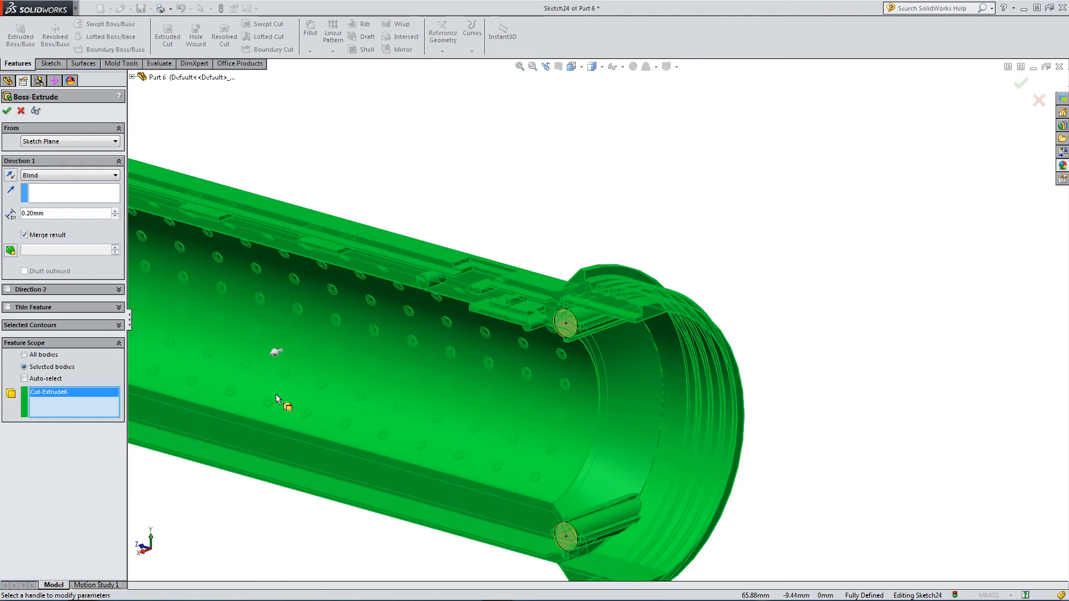
{"action": "scroll", "coordinate": [647, 314], "scroll_direction": "down", "scroll_amount": 4}
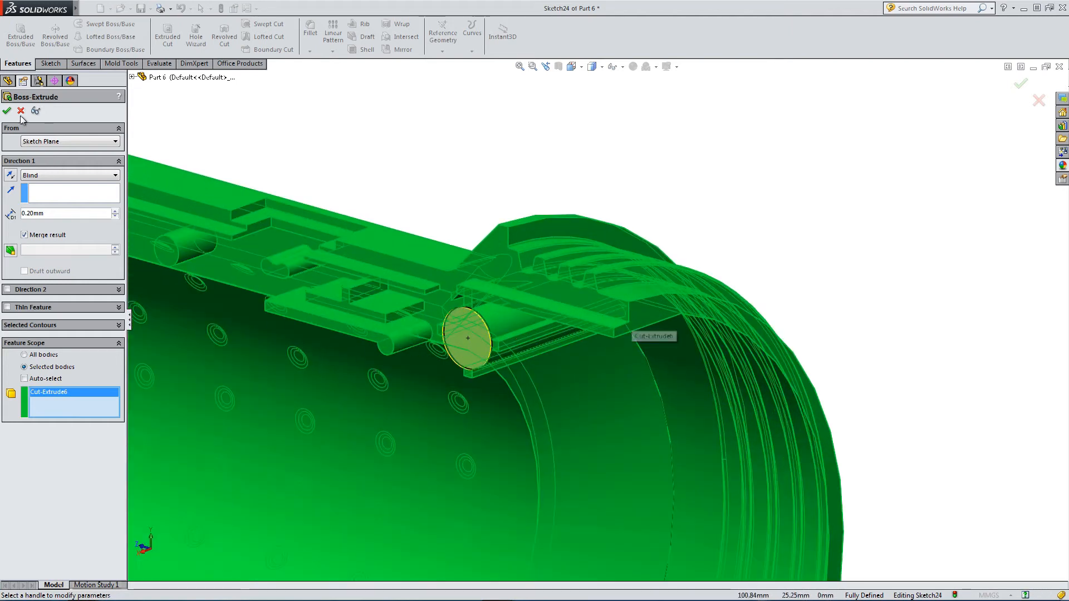
{"action": "left_click", "coordinate": [4, 108]}
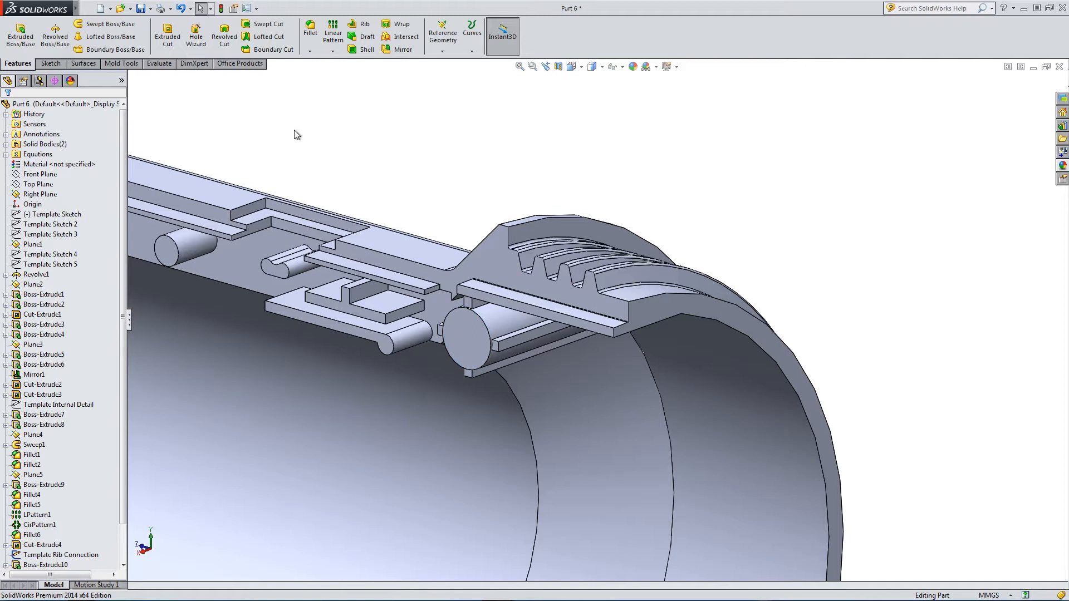
Switch to the Back view and show the hidden housing half from the solid bodies
{"action": "key", "text": "f"}
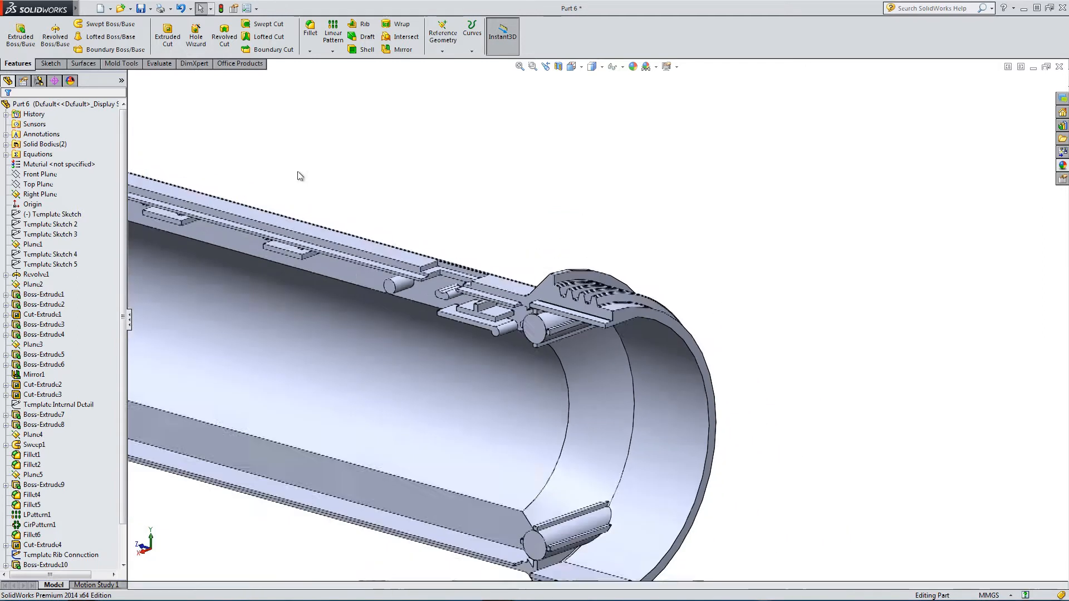
{"action": "scroll", "coordinate": [481, 346], "scroll_direction": "down", "scroll_amount": 2}
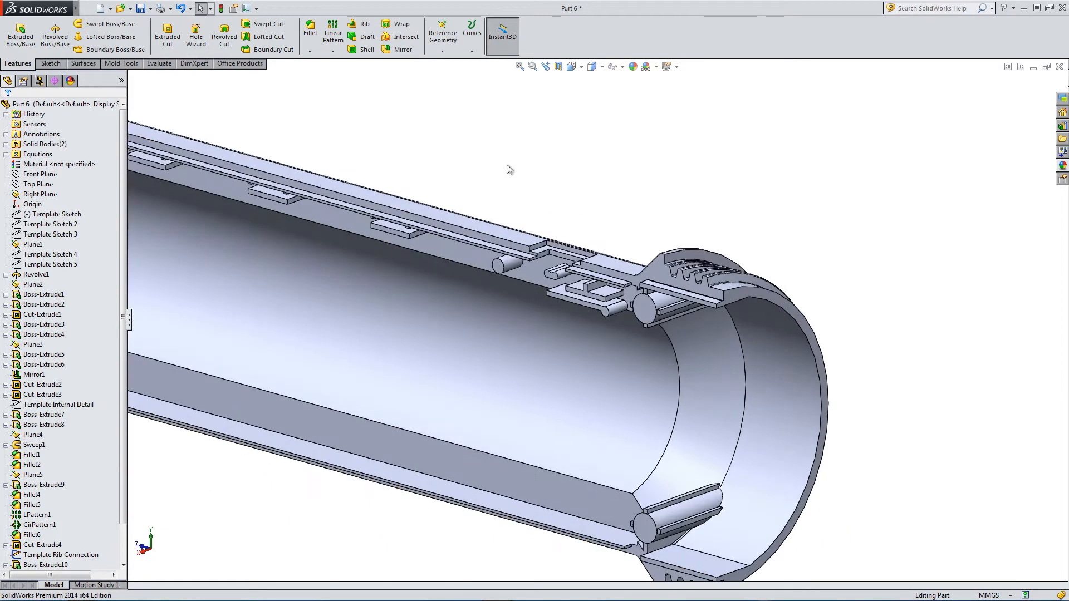
{"action": "left_click", "coordinate": [572, 67]}
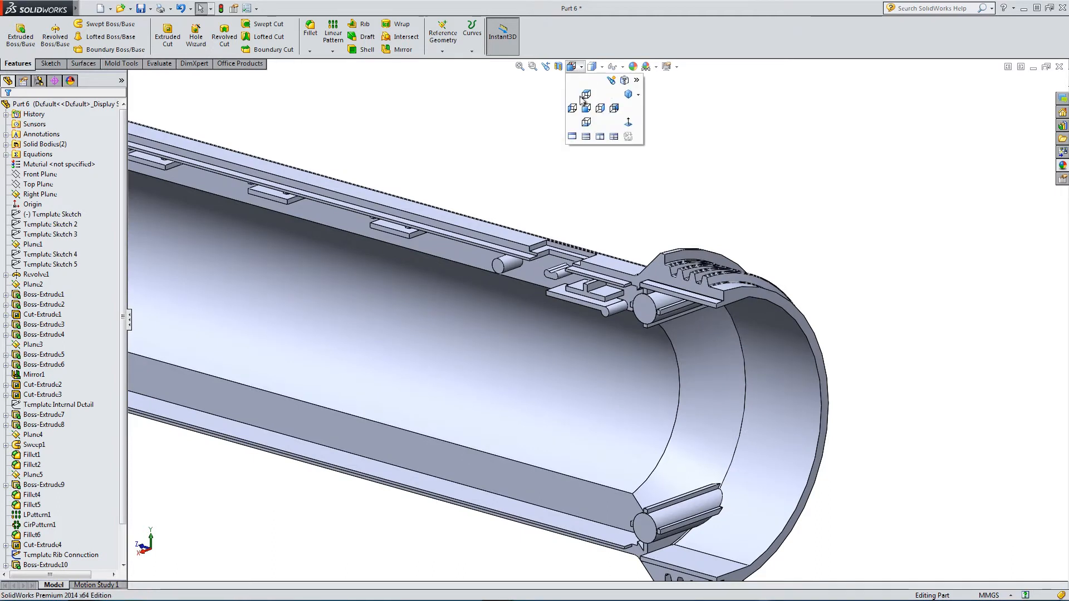
{"action": "left_click", "coordinate": [612, 109]}
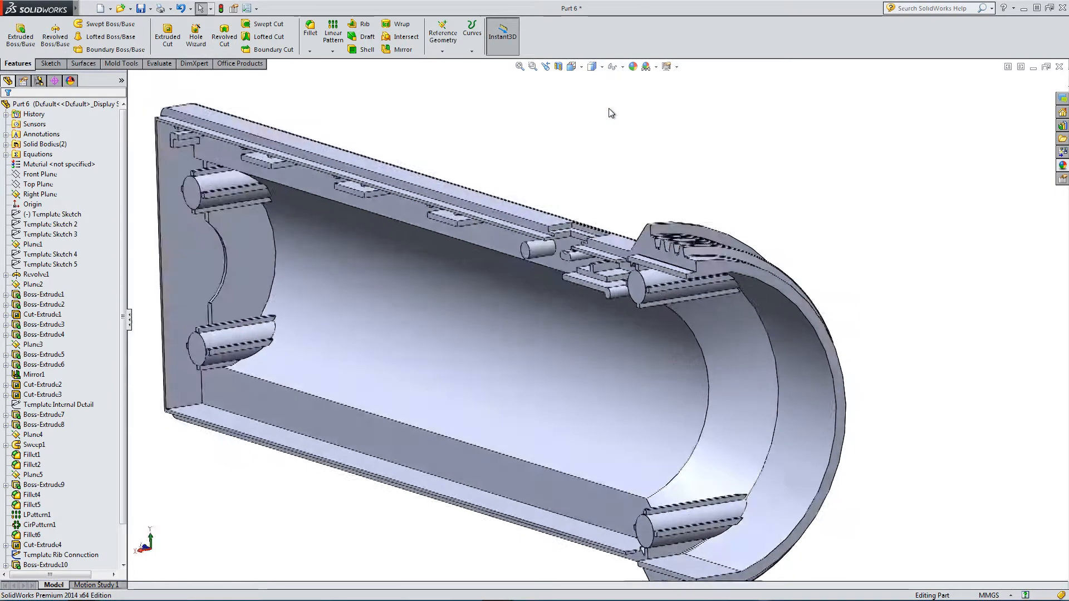
{"action": "scroll", "coordinate": [560, 184], "scroll_direction": "down", "scroll_amount": 3}
{"action": "scroll", "coordinate": [412, 250], "scroll_direction": "down", "scroll_amount": 2}
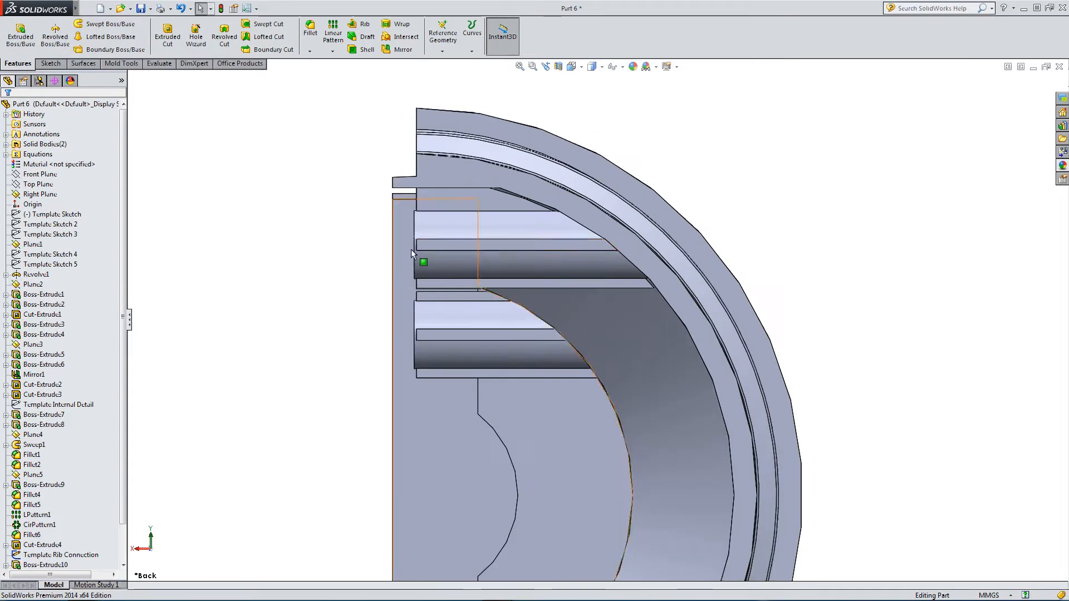
{"action": "left_click", "coordinate": [35, 274]}
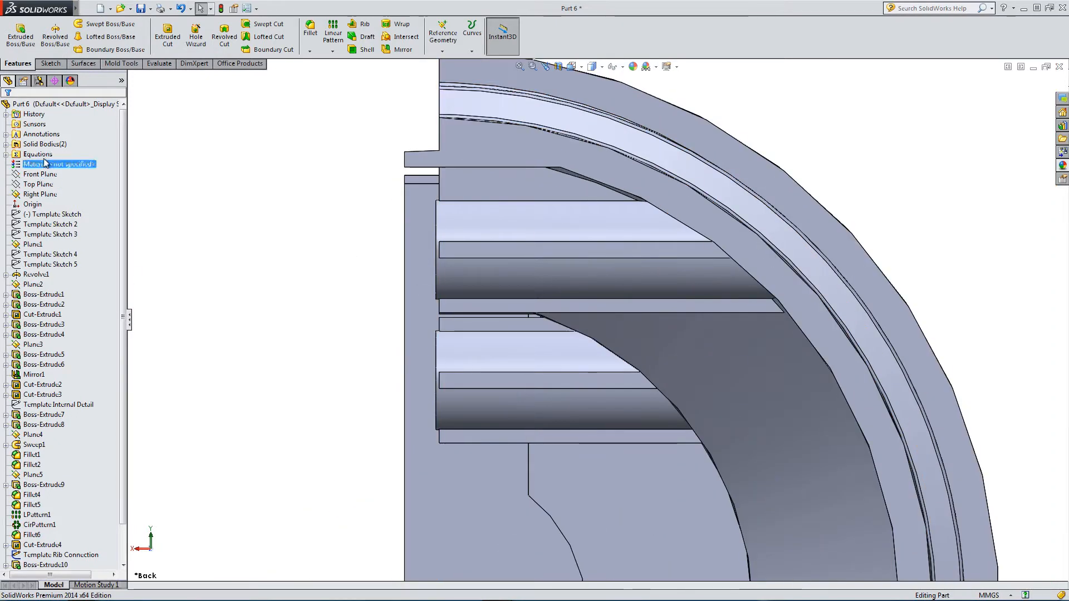
{"action": "left_click", "coordinate": [5, 143]}
{"action": "left_click", "coordinate": [29, 155]}
{"action": "right_click", "coordinate": [29, 156]}
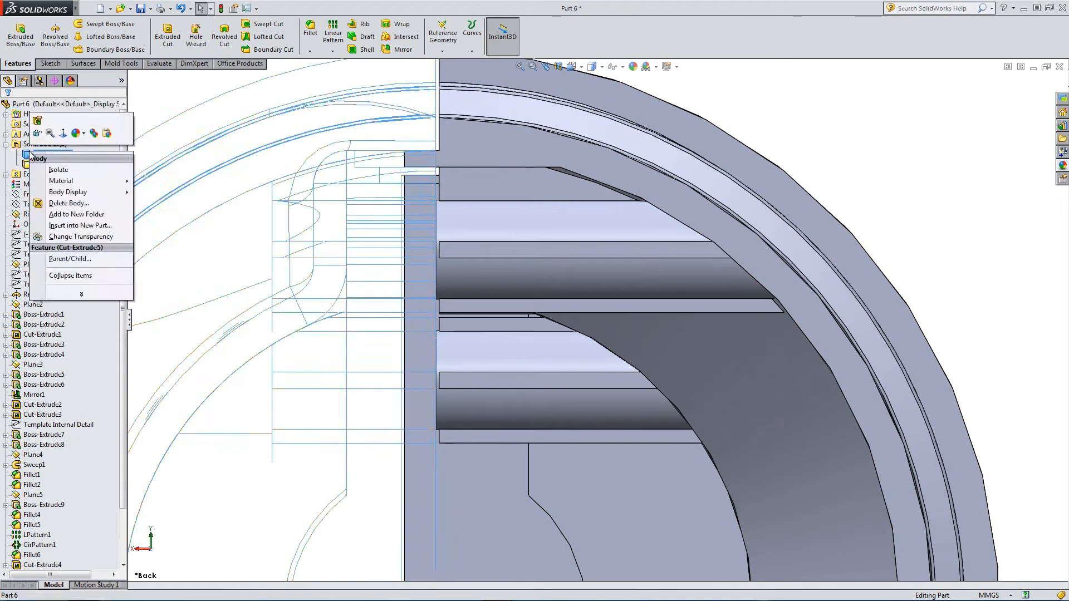
{"action": "left_click", "coordinate": [38, 134]}
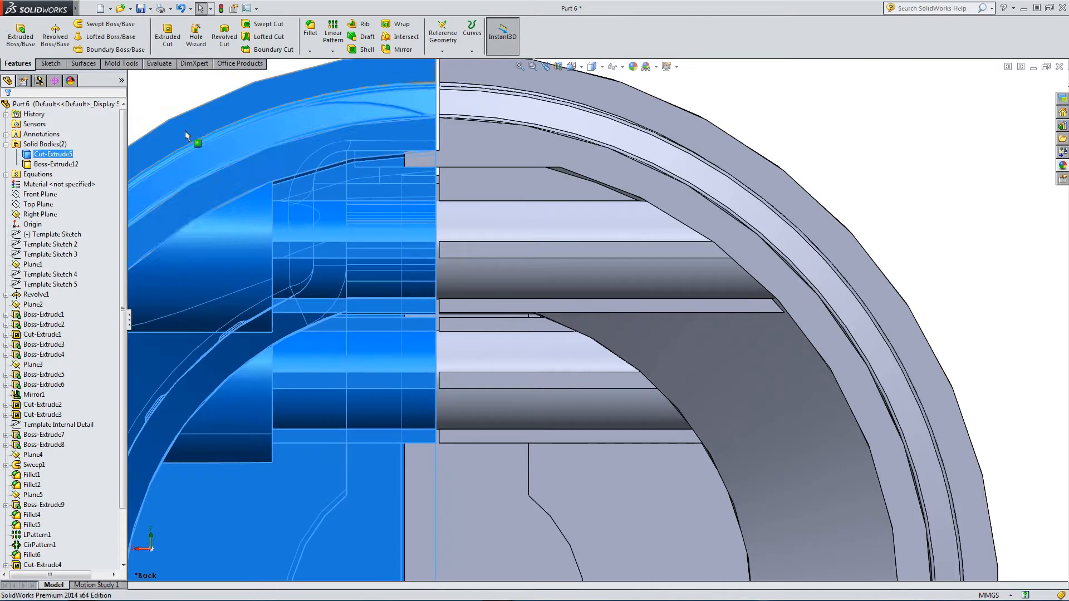
{"action": "left_click", "coordinate": [825, 137]}
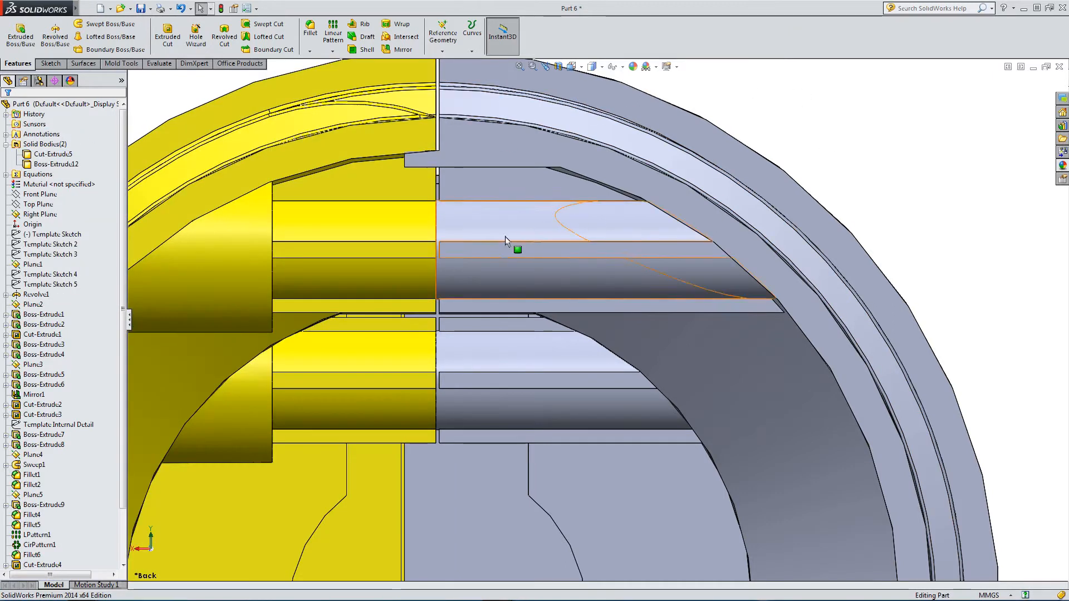
Examine the joint between the mating screw posts of both halves and the outside of the assembled housing
{"action": "scroll", "coordinate": [437, 258], "scroll_direction": "up", "scroll_amount": 1}
{"action": "scroll", "coordinate": [429, 211], "scroll_direction": "down", "scroll_amount": 1}
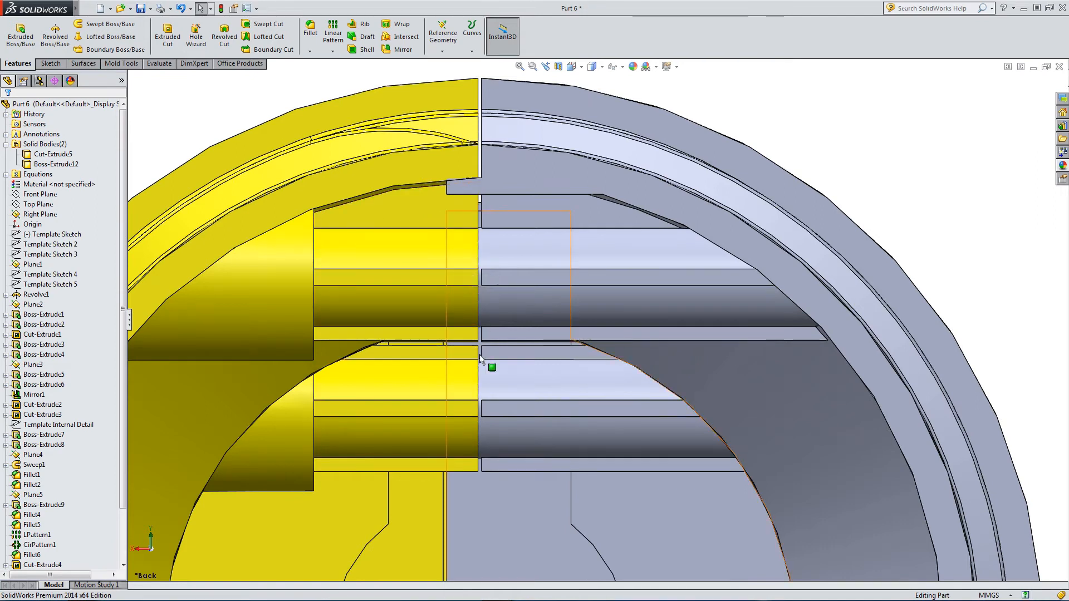
{"action": "scroll", "coordinate": [477, 430], "scroll_direction": "down", "scroll_amount": 3}
{"action": "scroll", "coordinate": [476, 430], "scroll_direction": "up", "scroll_amount": 1}
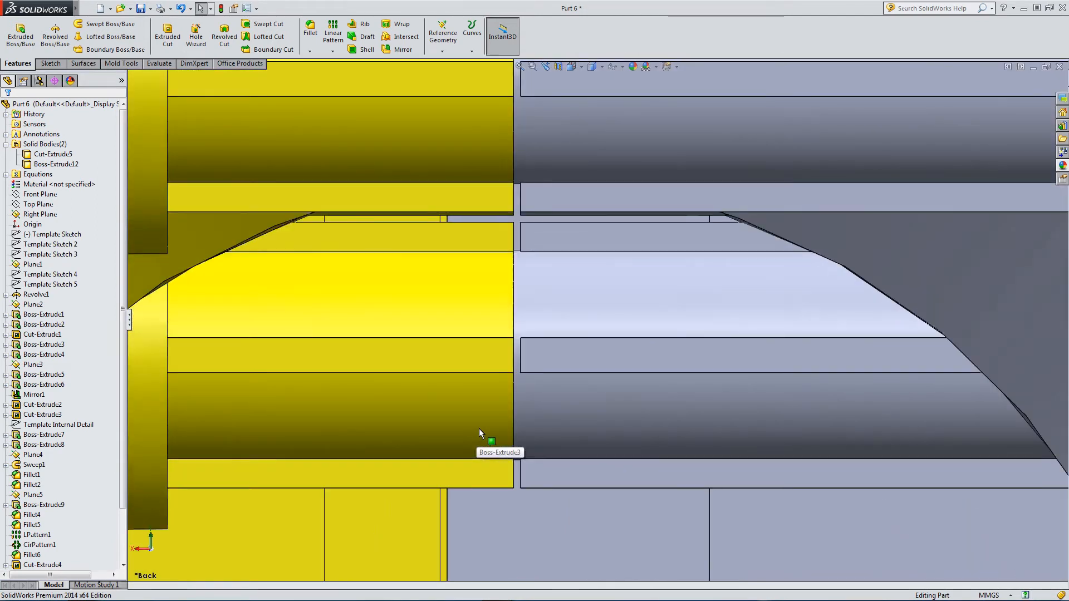
{"action": "scroll", "coordinate": [522, 426], "scroll_direction": "up", "scroll_amount": 2}
{"action": "scroll", "coordinate": [570, 377], "scroll_direction": "up", "scroll_amount": 6}
{"action": "middle_click_drag", "start_coordinate": [457, 281], "coordinate": [555, 350]}
{"action": "scroll", "coordinate": [639, 433], "scroll_direction": "up", "scroll_amount": 2}
{"action": "scroll", "coordinate": [641, 439], "scroll_direction": "up", "scroll_amount": 2}
{"action": "scroll", "coordinate": [702, 475], "scroll_direction": "down", "scroll_amount": 3}
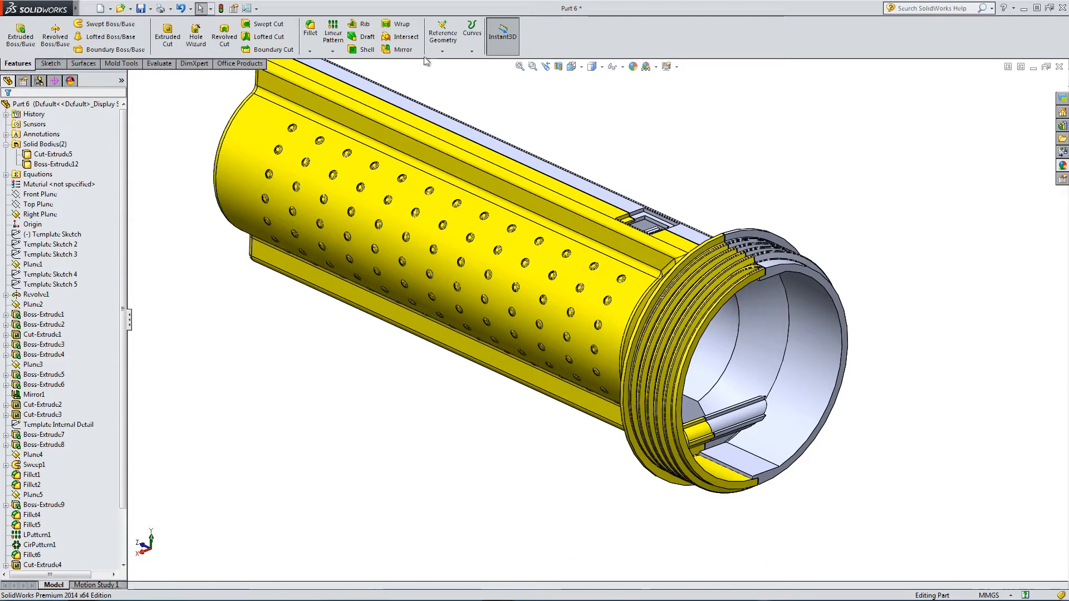
Create a reference plane parallel to the Right Plane and tangent to the yellow half's outer round face at the threaded collar
{"action": "left_click", "coordinate": [443, 33]}
{"action": "left_click", "coordinate": [452, 62]}
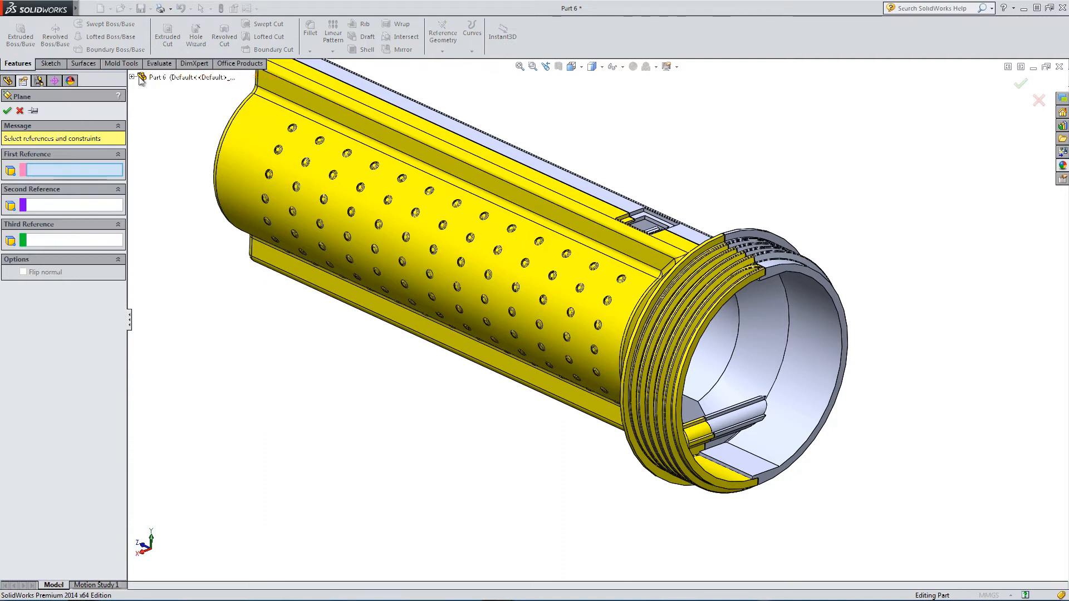
{"action": "left_click", "coordinate": [132, 77]}
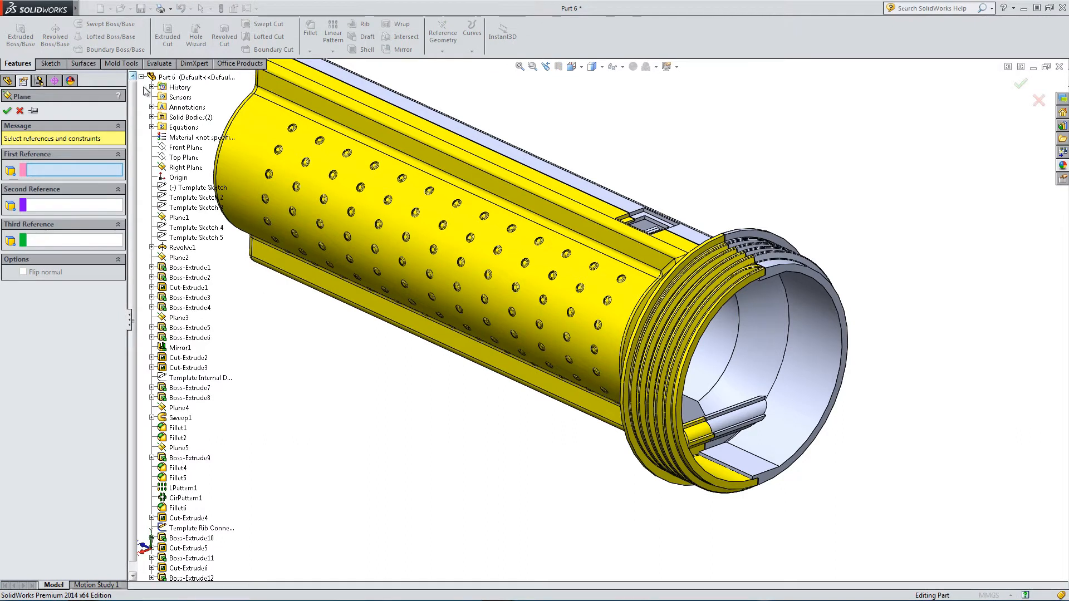
{"action": "left_click", "coordinate": [169, 169]}
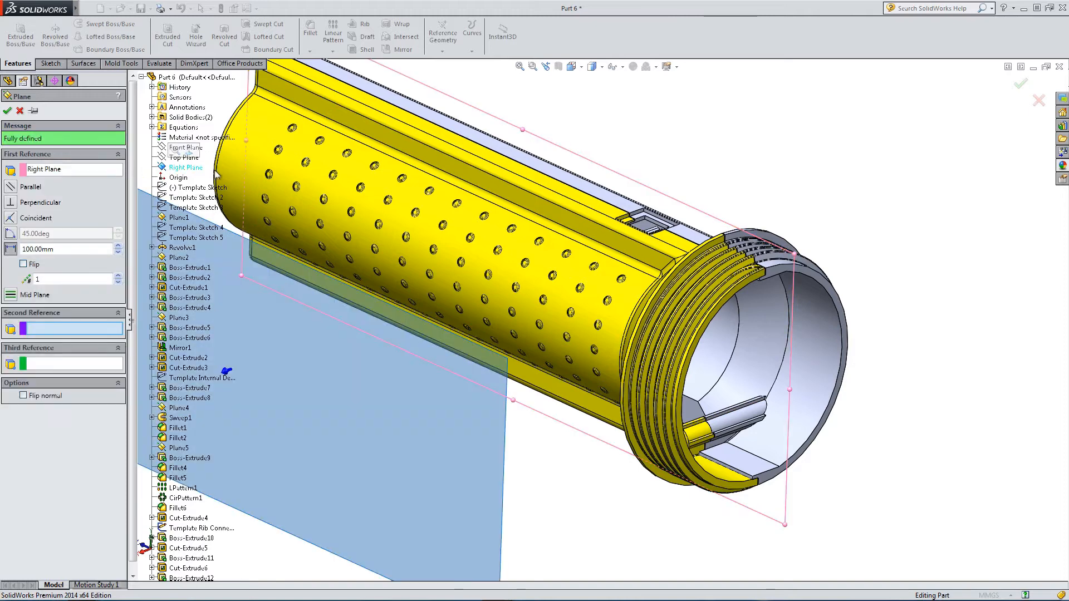
{"action": "scroll", "coordinate": [567, 353], "scroll_direction": "up", "scroll_amount": 5}
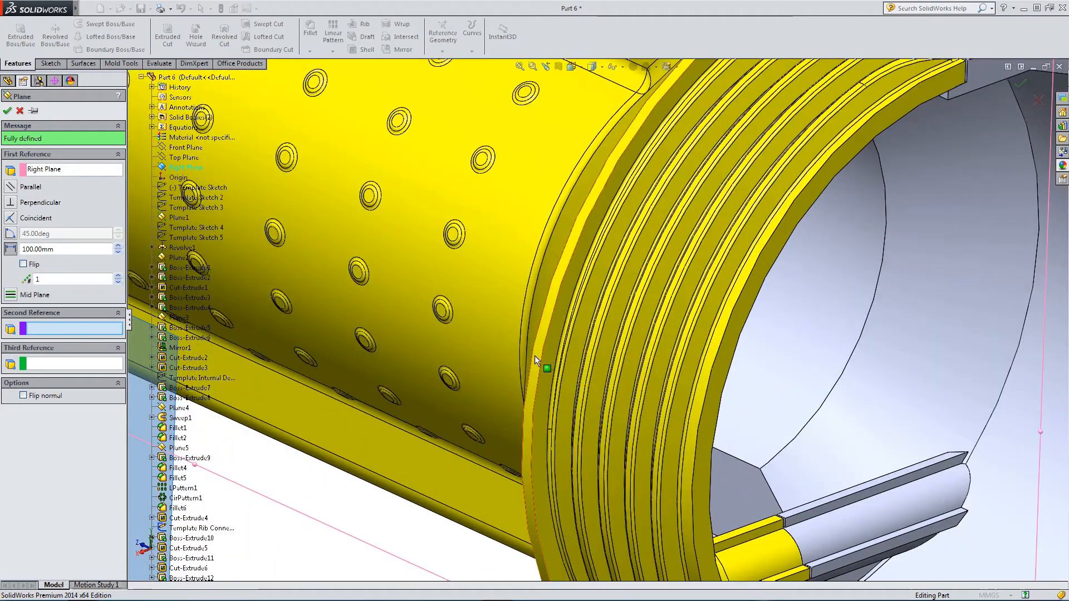
{"action": "left_click", "coordinate": [534, 361]}
{"action": "scroll", "coordinate": [536, 361], "scroll_direction": "down", "scroll_amount": 5}
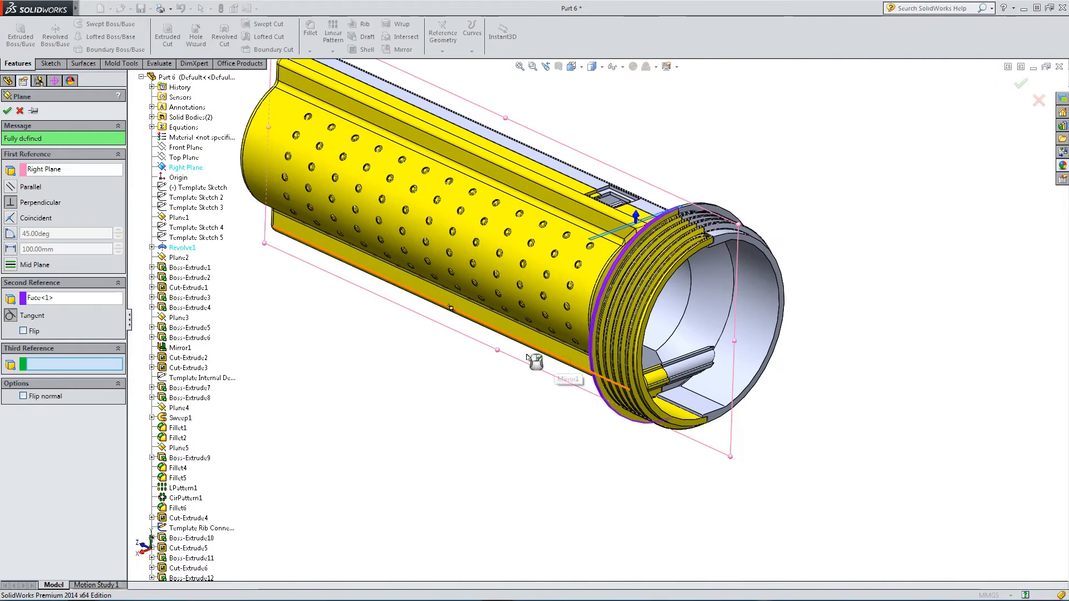
{"action": "left_click", "coordinate": [10, 188]}
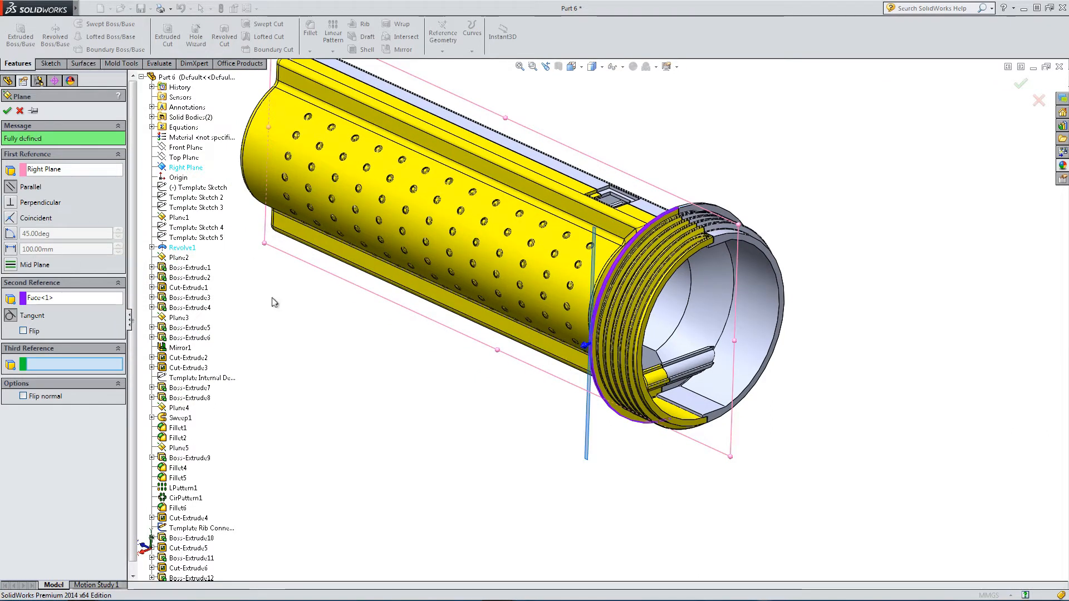
{"action": "left_click", "coordinate": [7, 110]}
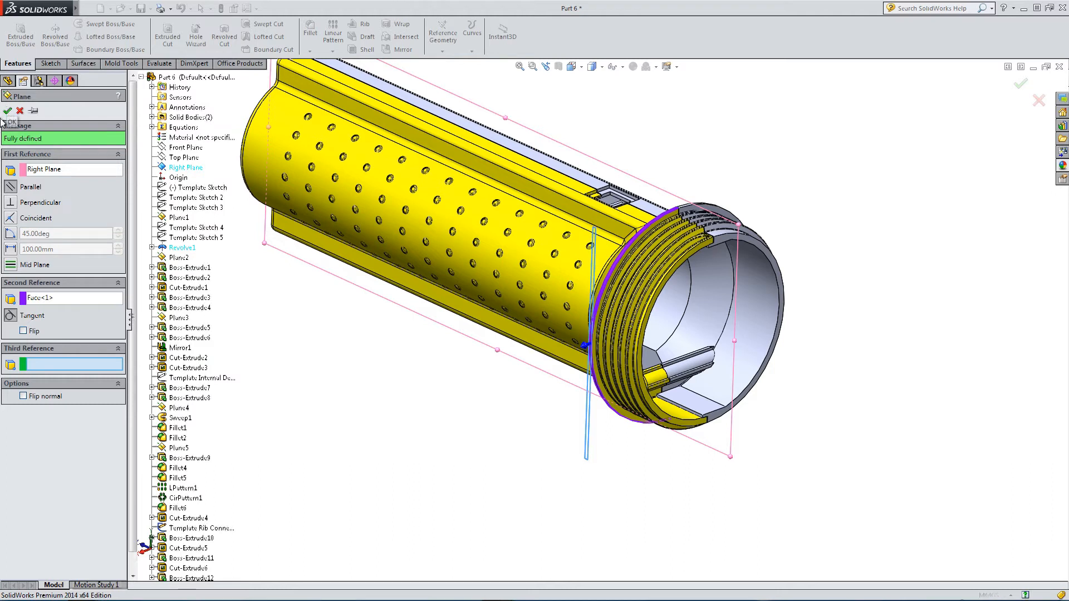
Sketch four circles on the new plane, two near the threaded collar and two near the closed end, with radii about 10.5 and 3.4 mm
{"action": "scroll", "coordinate": [539, 280], "scroll_direction": "down", "scroll_amount": 3}
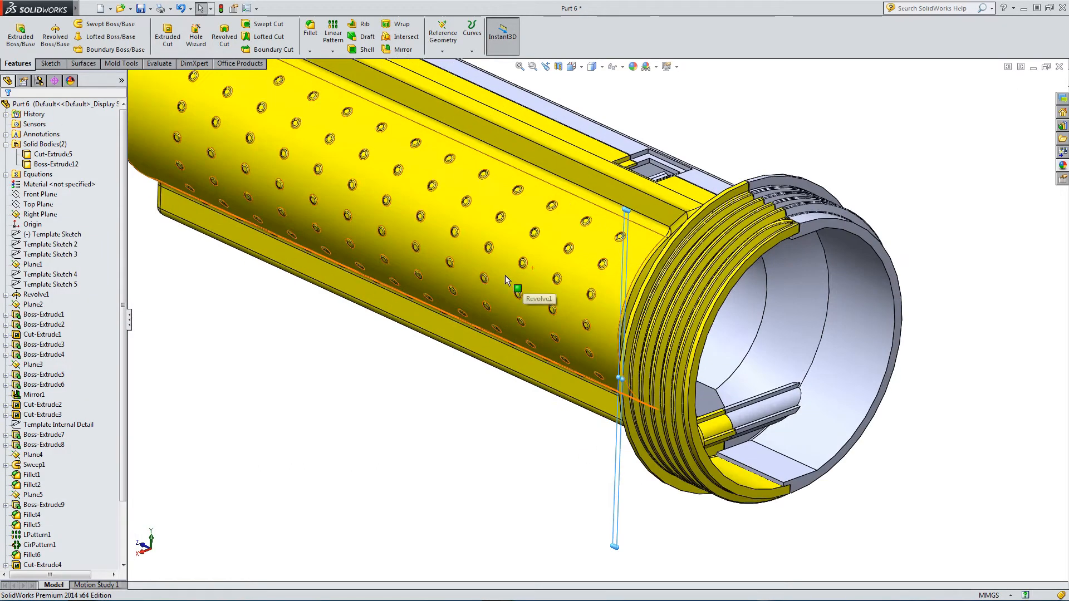
{"action": "left_click", "coordinate": [45, 64]}
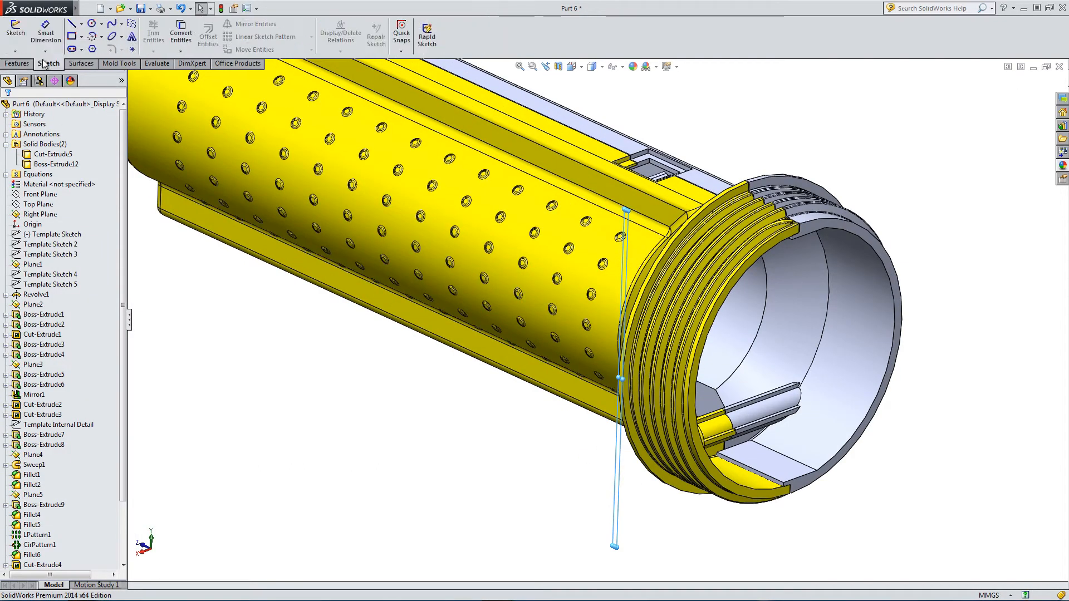
{"action": "left_click", "coordinate": [16, 33]}
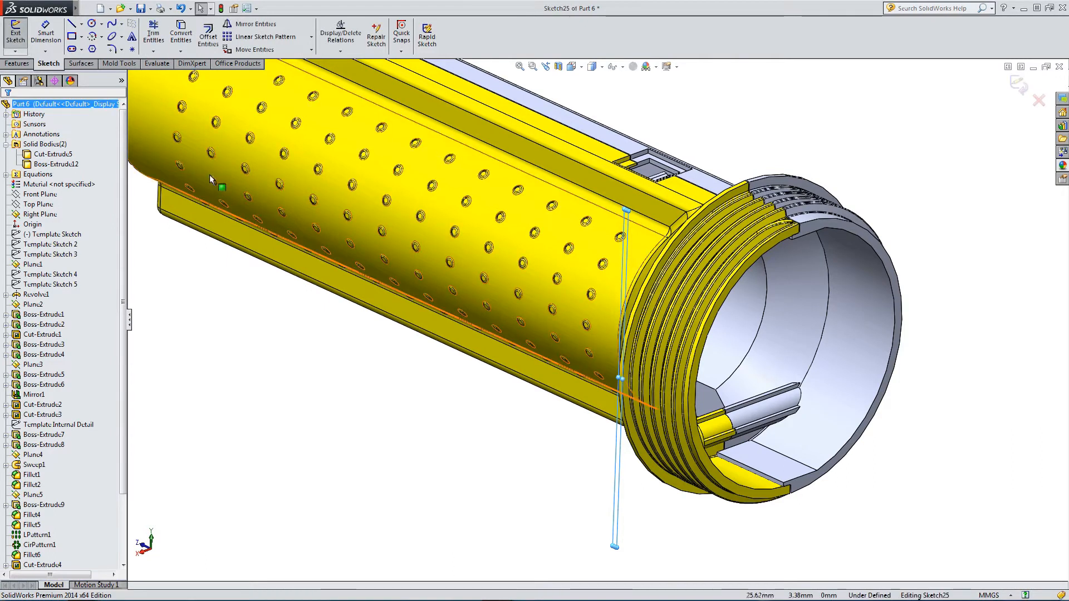
{"action": "scroll", "coordinate": [331, 192], "scroll_direction": "up", "scroll_amount": 4}
{"action": "mouse_move", "coordinate": [40, 14]}
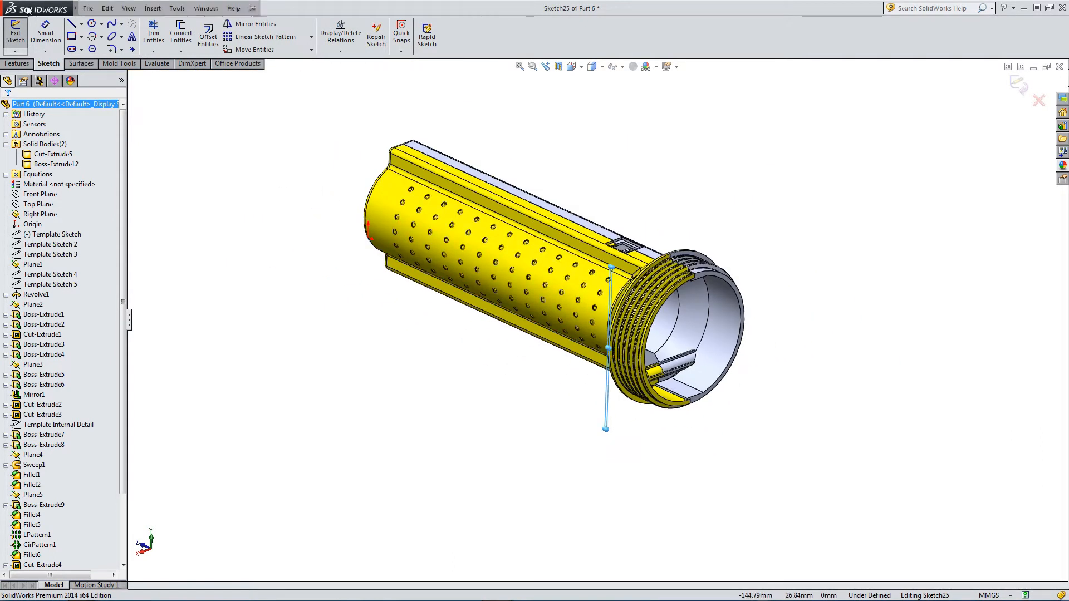
{"action": "left_click", "coordinate": [101, 13]}
{"action": "left_click", "coordinate": [91, 23]}
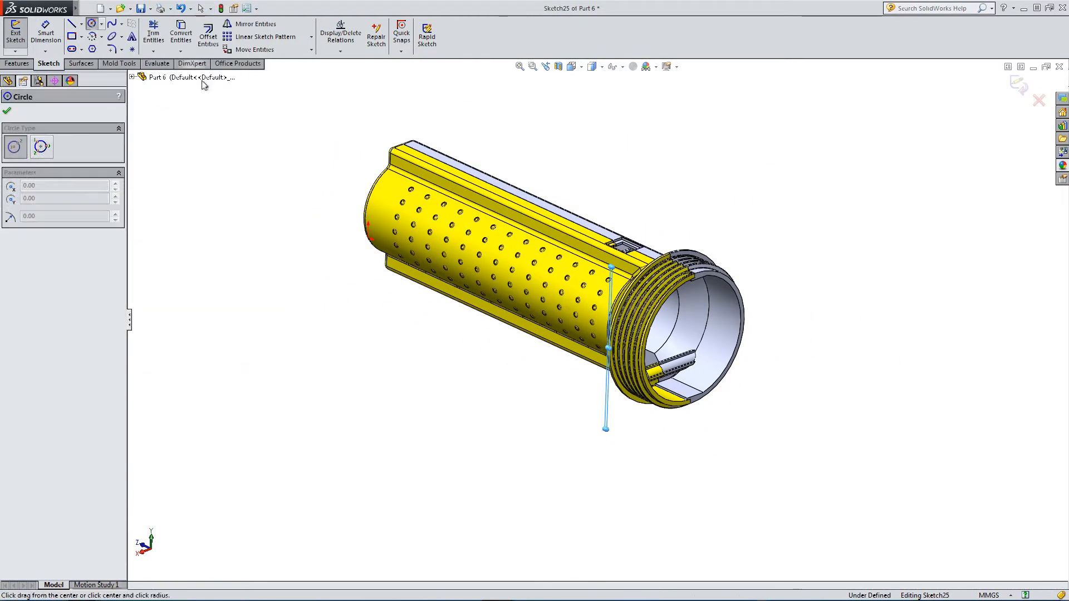
{"action": "left_click", "coordinate": [589, 290]}
{"action": "left_click", "coordinate": [580, 271]}
{"action": "left_click", "coordinate": [566, 390]}
{"action": "left_click", "coordinate": [552, 385]}
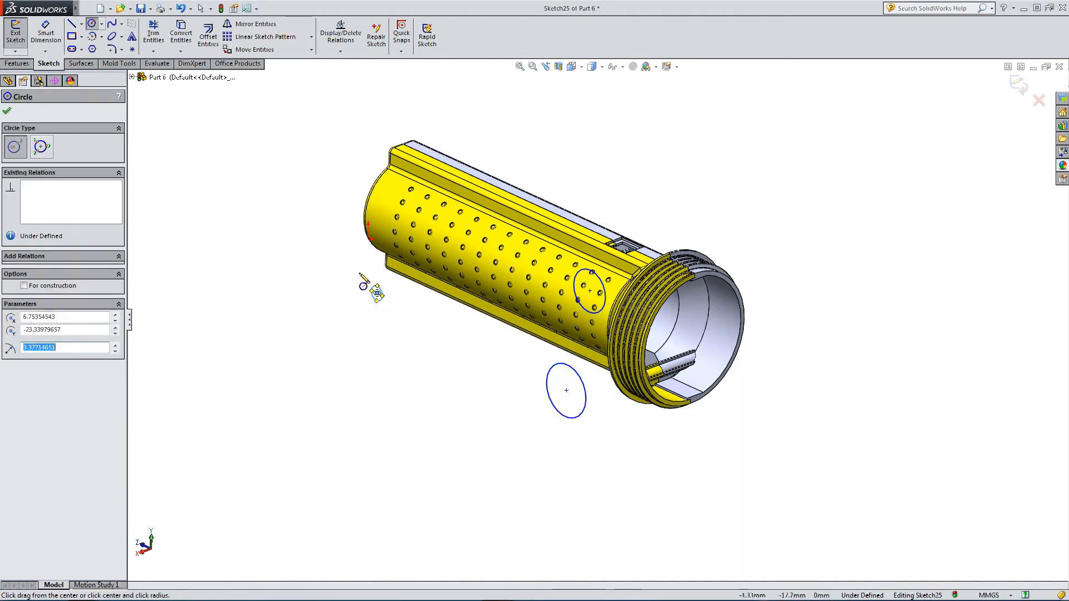
{"action": "left_click", "coordinate": [353, 182]}
{"action": "left_click", "coordinate": [336, 175]}
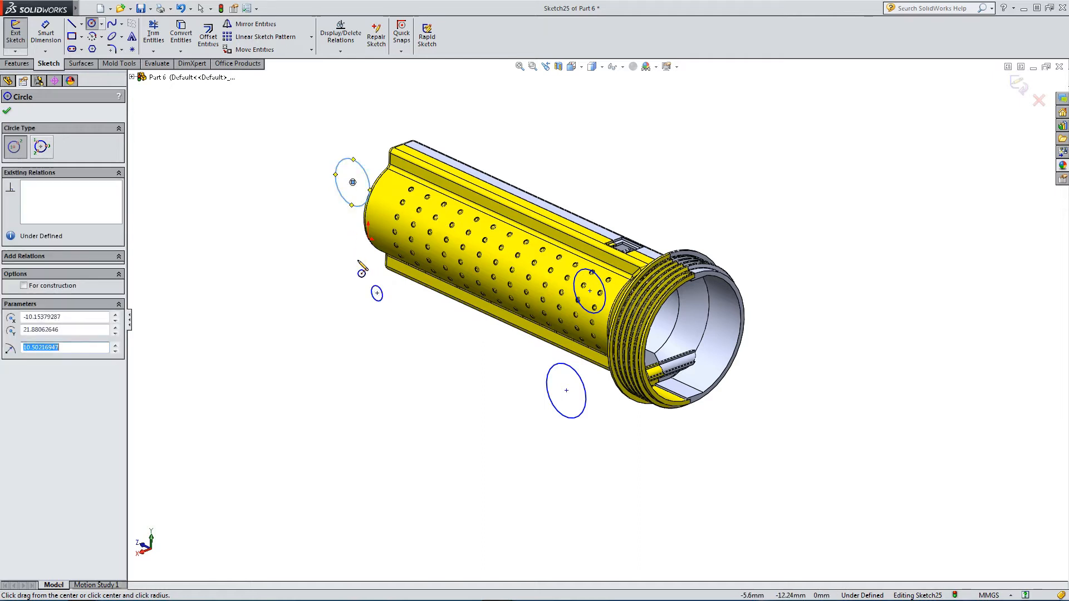
{"action": "key", "text": "Escape"}
Show the temporary axes and make the centres of the two closed-end circles coincident with their screw post axes
{"action": "scroll", "coordinate": [401, 281], "scroll_direction": "up", "scroll_amount": 2}
{"action": "left_click", "coordinate": [615, 66]}
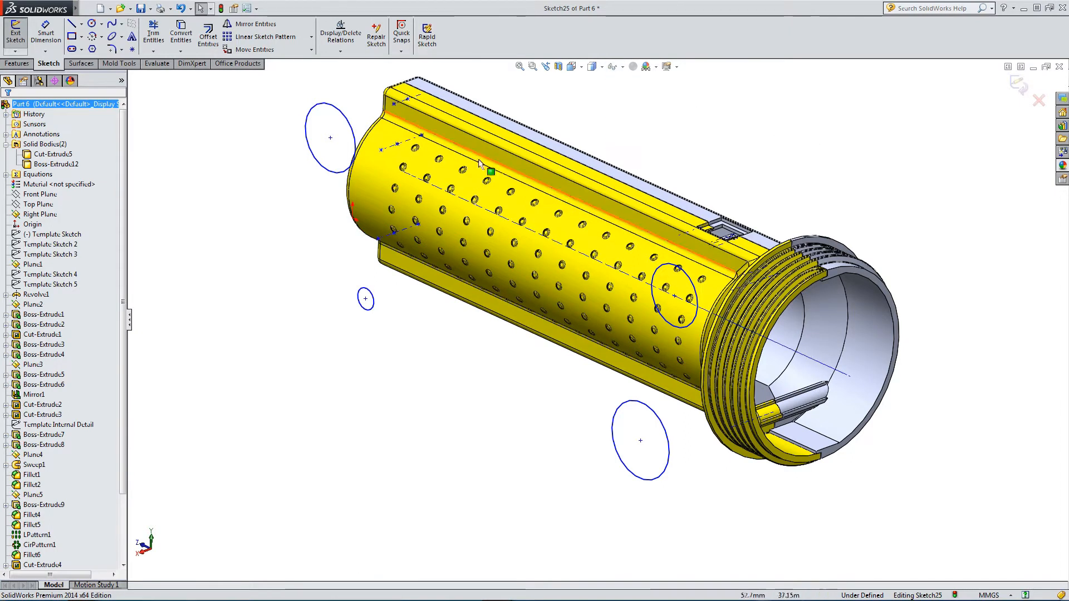
{"action": "left_click", "coordinate": [330, 138], "text": "ctrl"}
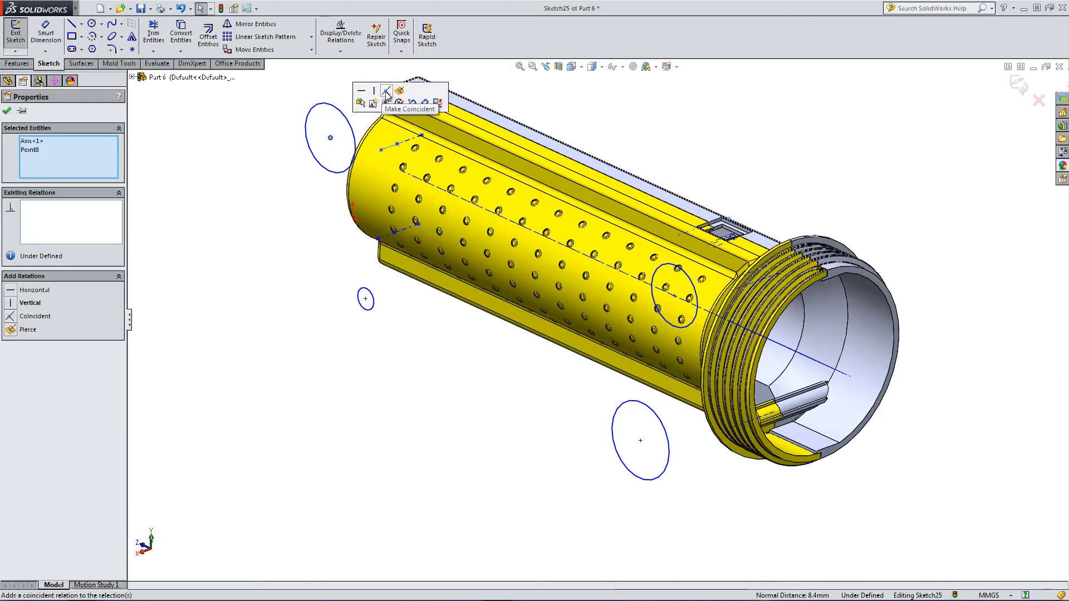
{"action": "left_click", "coordinate": [386, 94]}
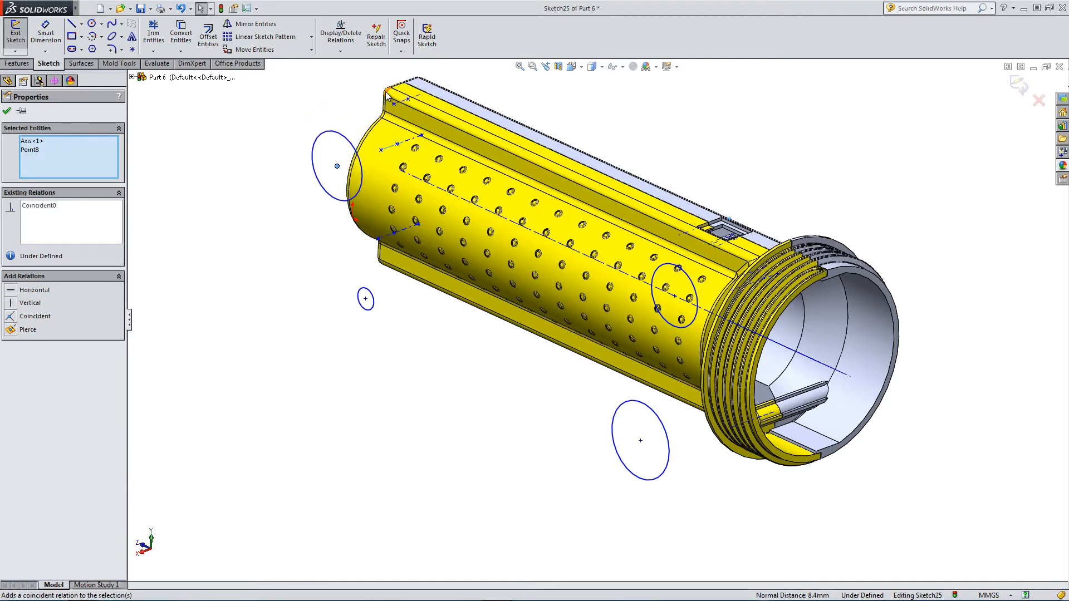
{"action": "left_click", "coordinate": [365, 299]}
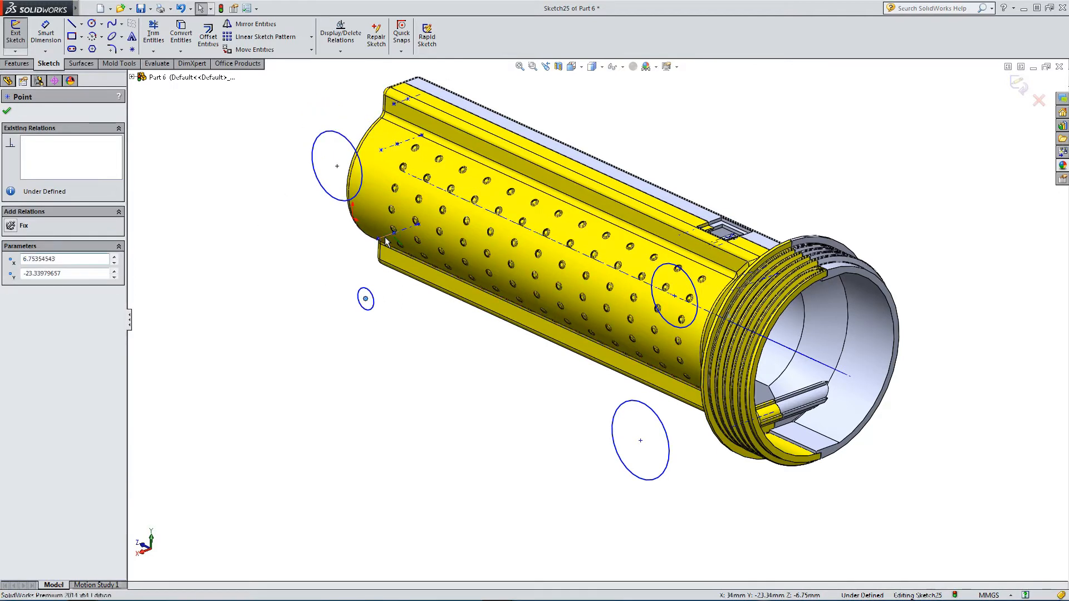
{"action": "left_click", "coordinate": [386, 241], "text": "ctrl"}
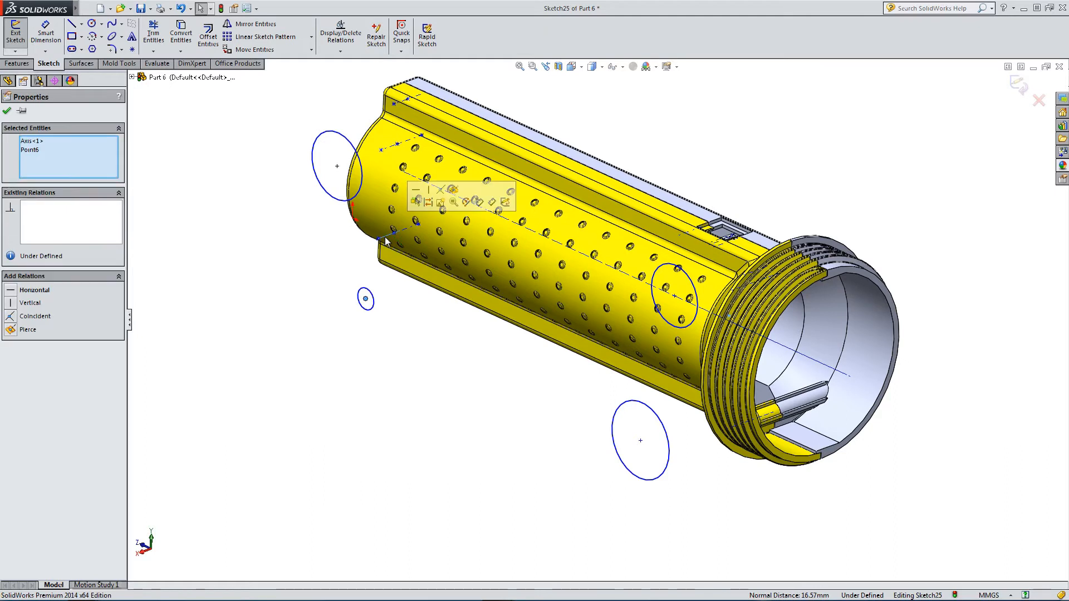
{"action": "left_click", "coordinate": [441, 191]}
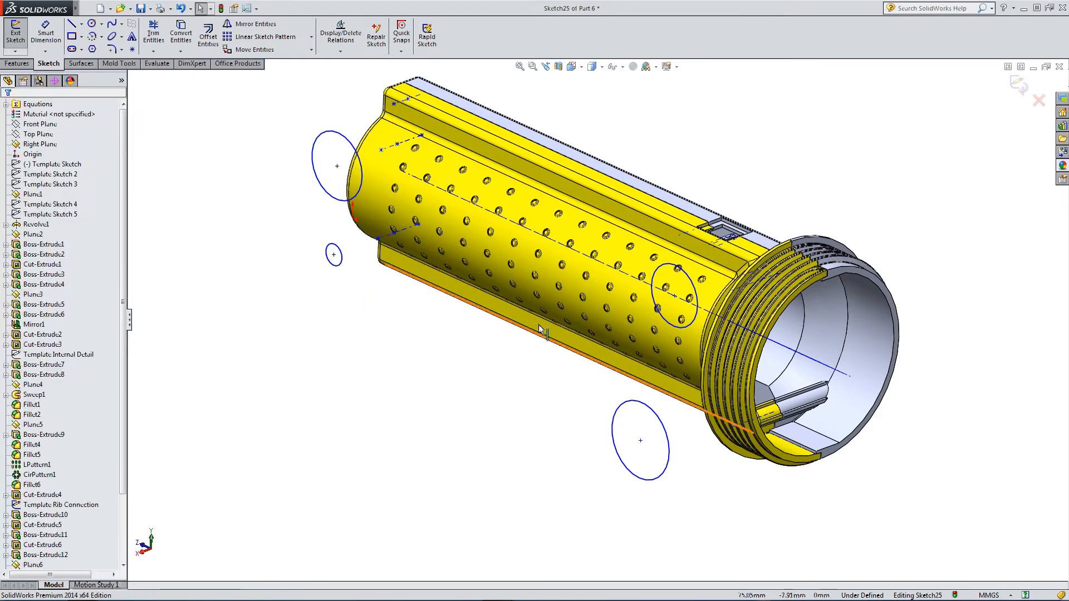
Move one circle near the threaded collar toward the lower screw post and make its centre coincident with that post's axis
{"action": "left_click_drag", "start_coordinate": [675, 300], "coordinate": [529, 389]}
{"action": "middle_click_drag", "start_coordinate": [678, 302], "coordinate": [599, 268]}
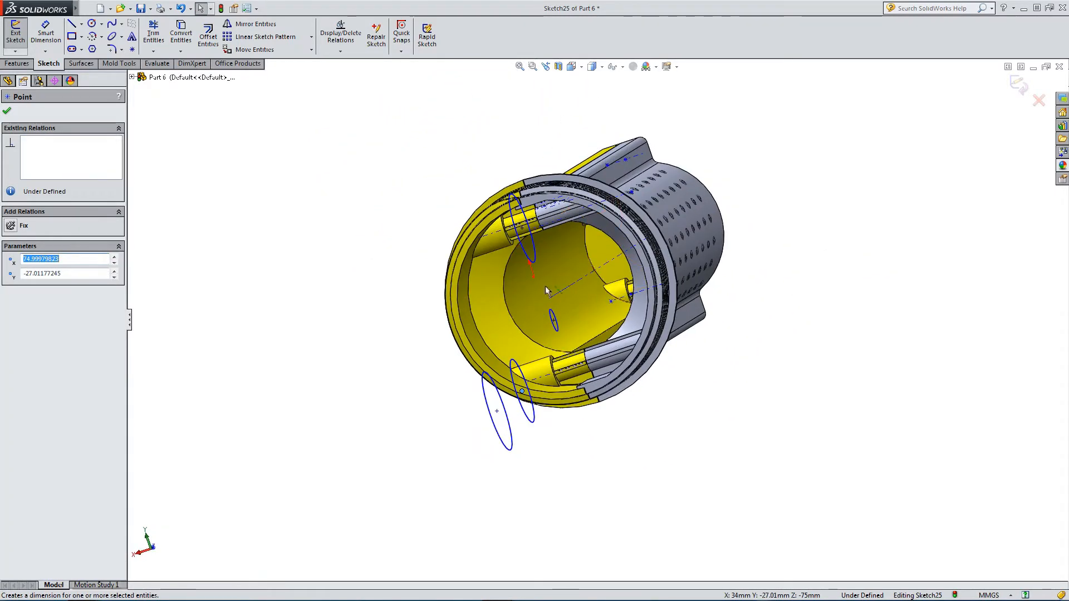
{"action": "left_click", "coordinate": [536, 383], "text": "ctrl"}
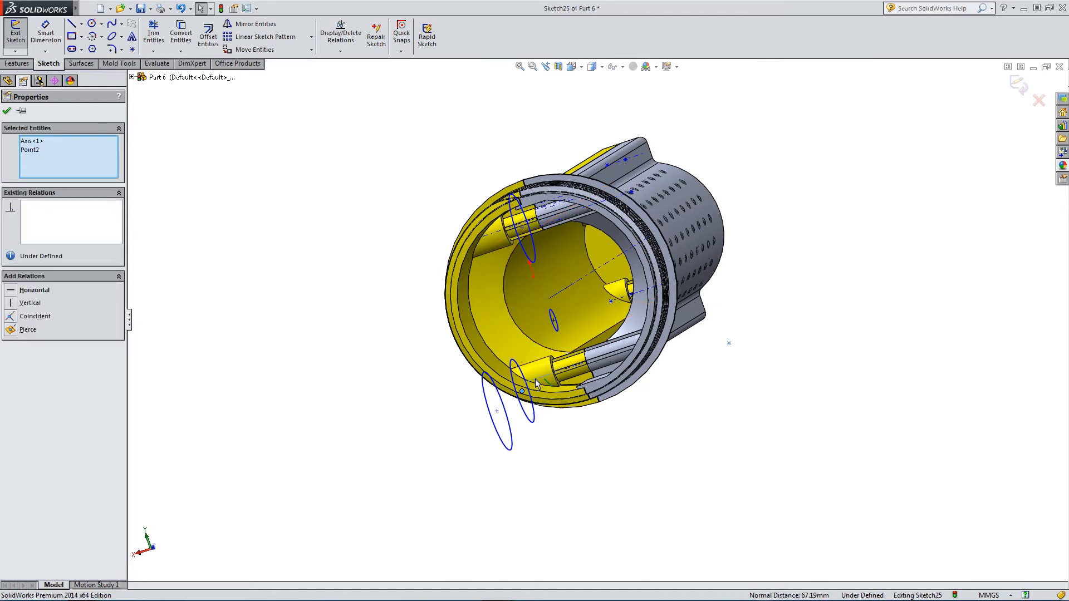
{"action": "left_click", "coordinate": [11, 317]}
{"action": "left_click", "coordinate": [367, 343]}
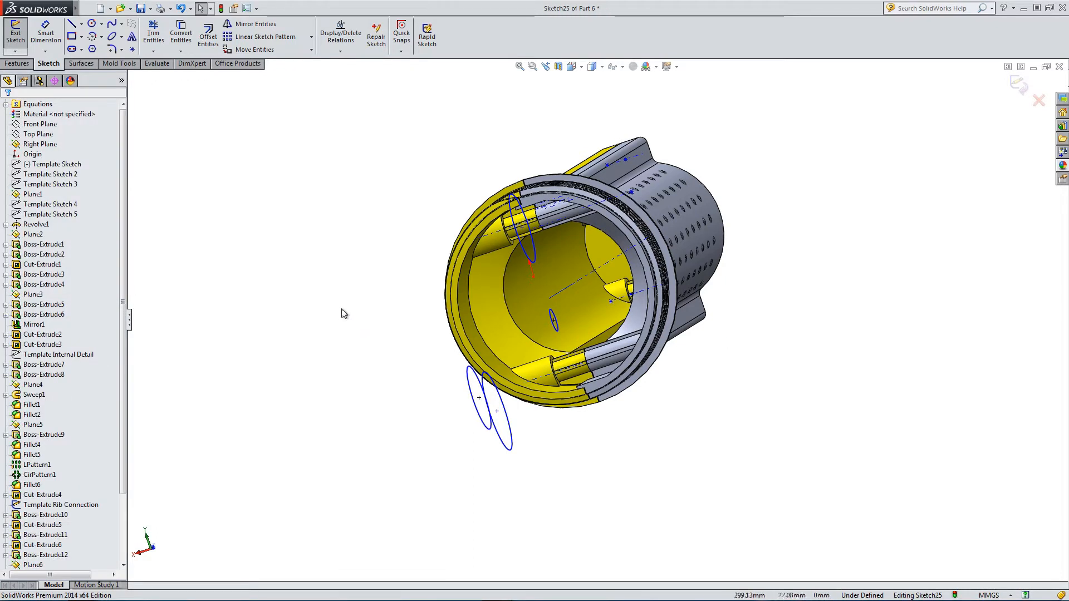
Move the other collar-end circle toward the upper screw post and make its centre coincident with that post's axis
{"action": "left_click_drag", "start_coordinate": [497, 412], "coordinate": [393, 277]}
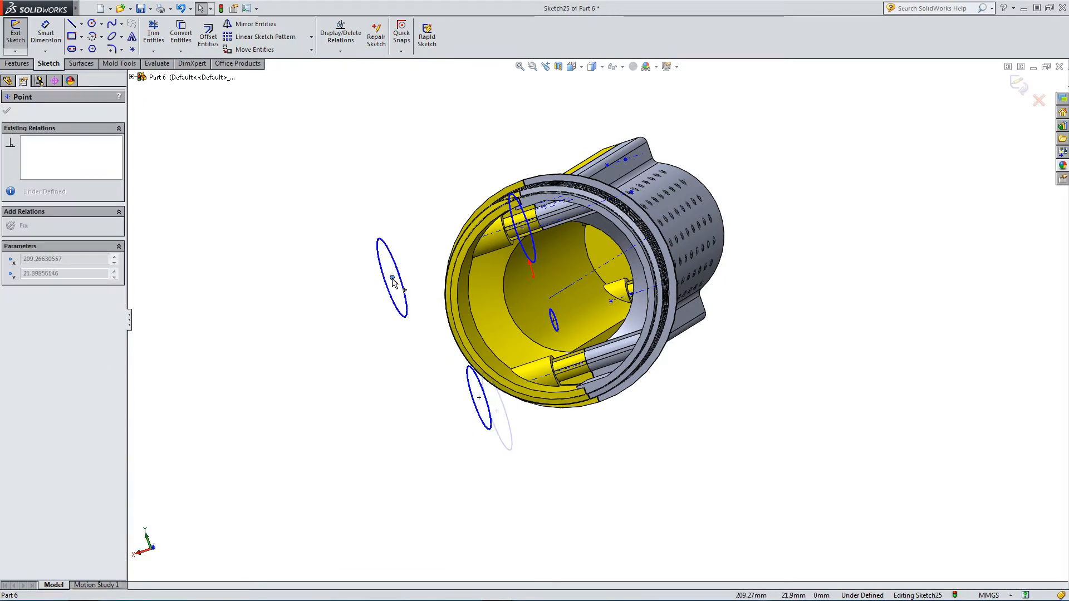
{"action": "left_click", "coordinate": [497, 236], "text": "ctrl"}
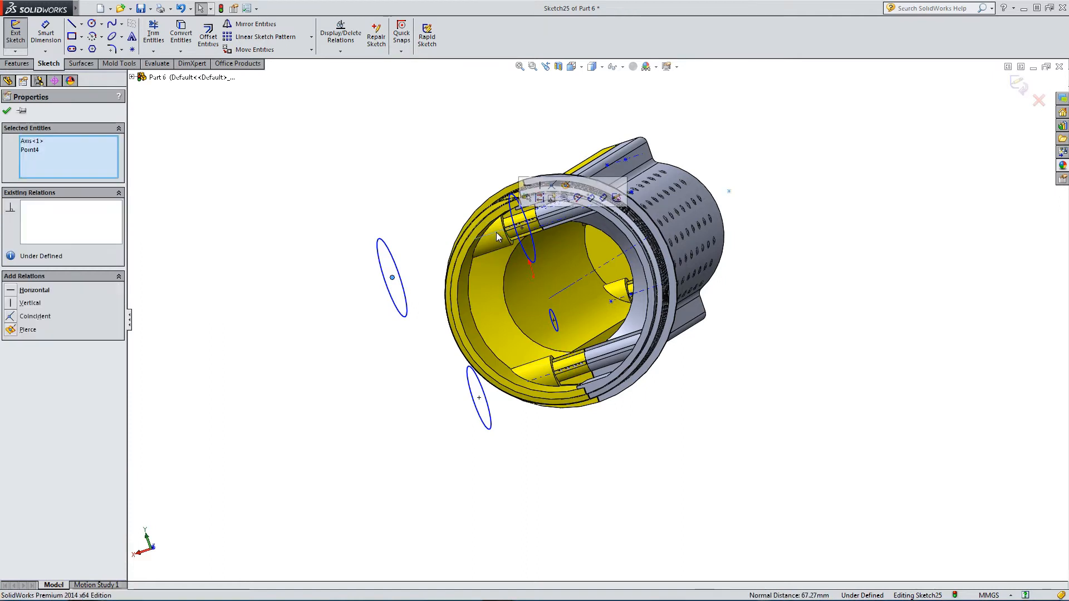
{"action": "middle_click_drag", "start_coordinate": [499, 232], "coordinate": [539, 256]}
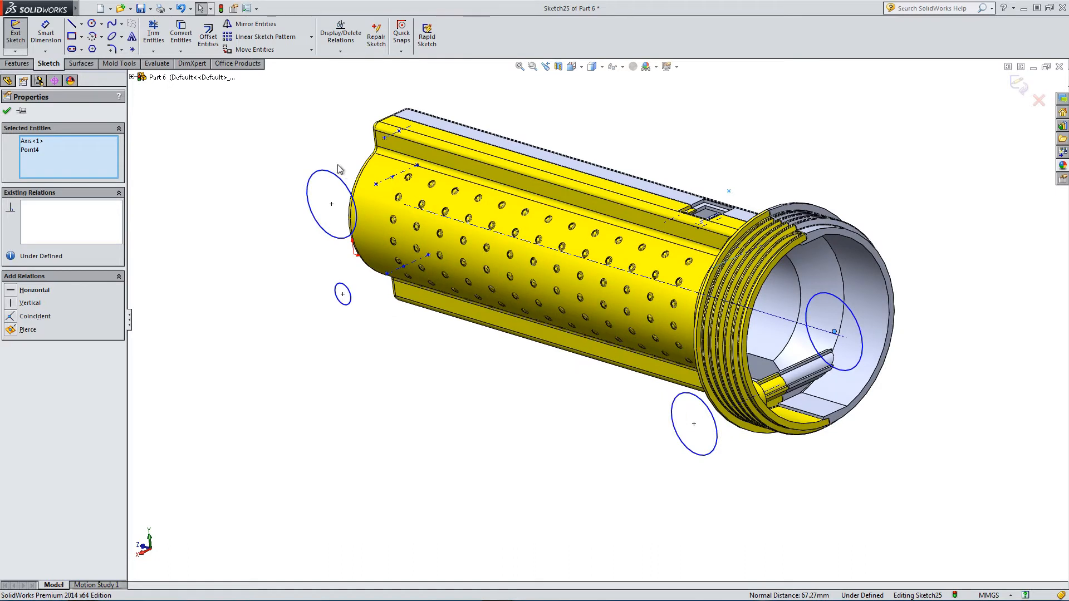
{"action": "left_click", "coordinate": [14, 322]}
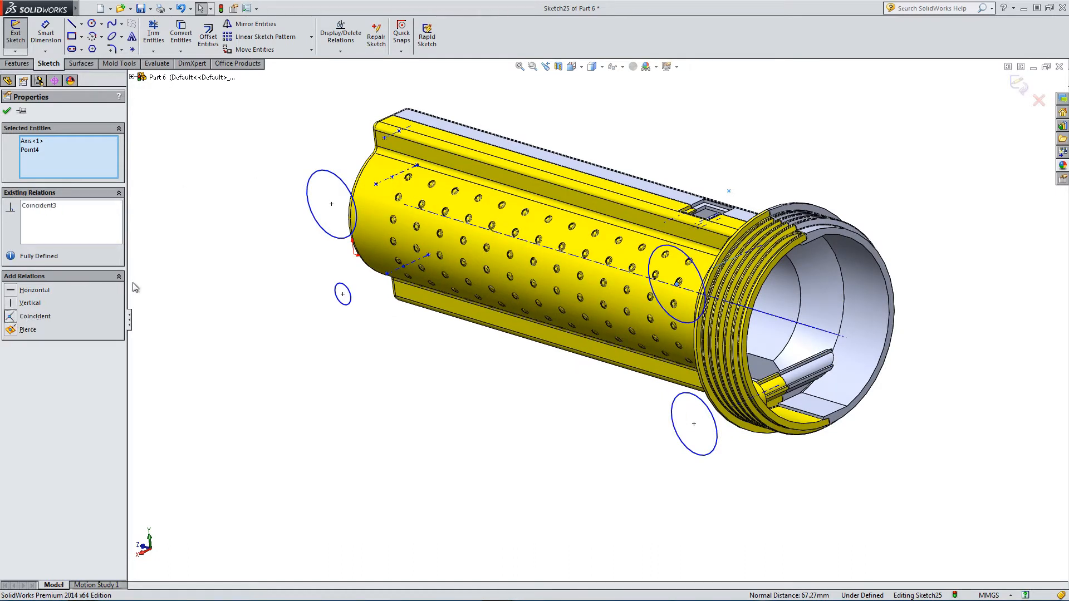
{"action": "left_click", "coordinate": [10, 110]}
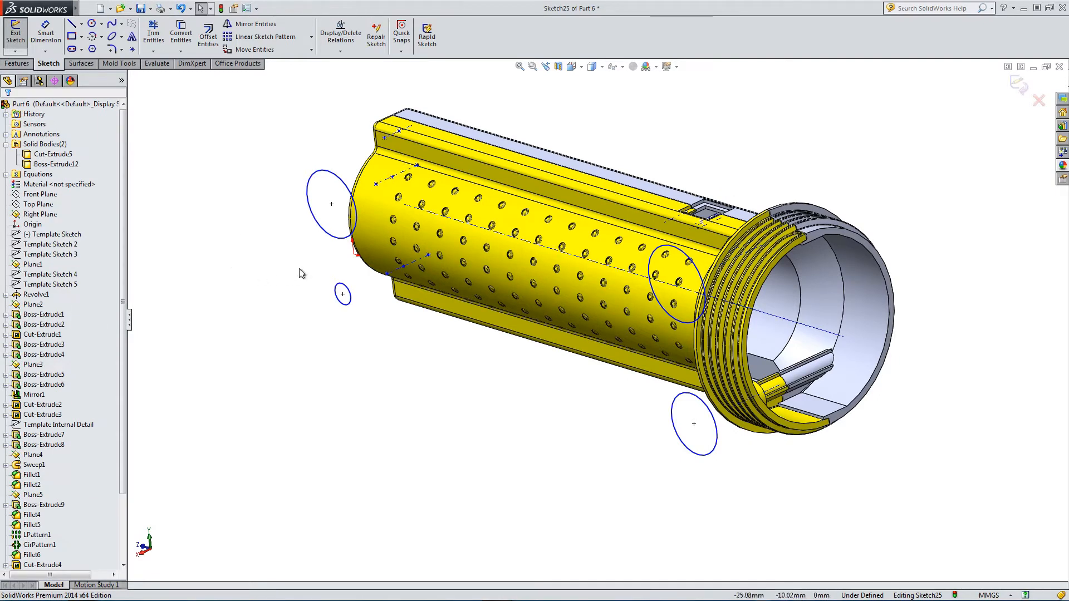
Apply an Equal relation to all four sketch circles
{"action": "left_click", "coordinate": [333, 237]}
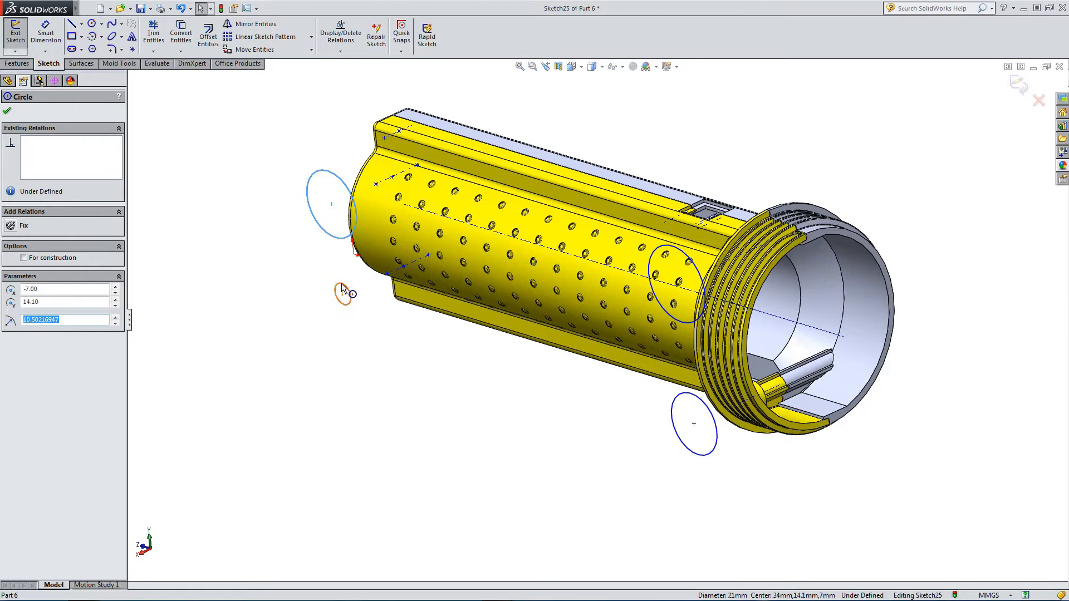
{"action": "left_click", "coordinate": [342, 288], "text": "ctrl"}
{"action": "left_click", "coordinate": [683, 452], "text": "ctrl"}
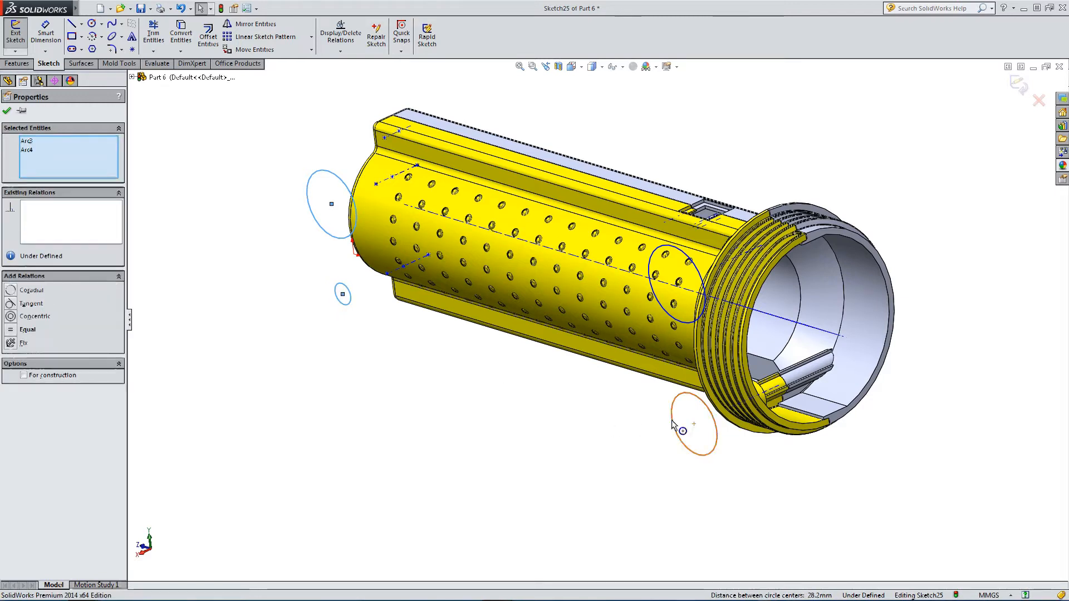
{"action": "left_click", "coordinate": [669, 318], "text": "ctrl"}
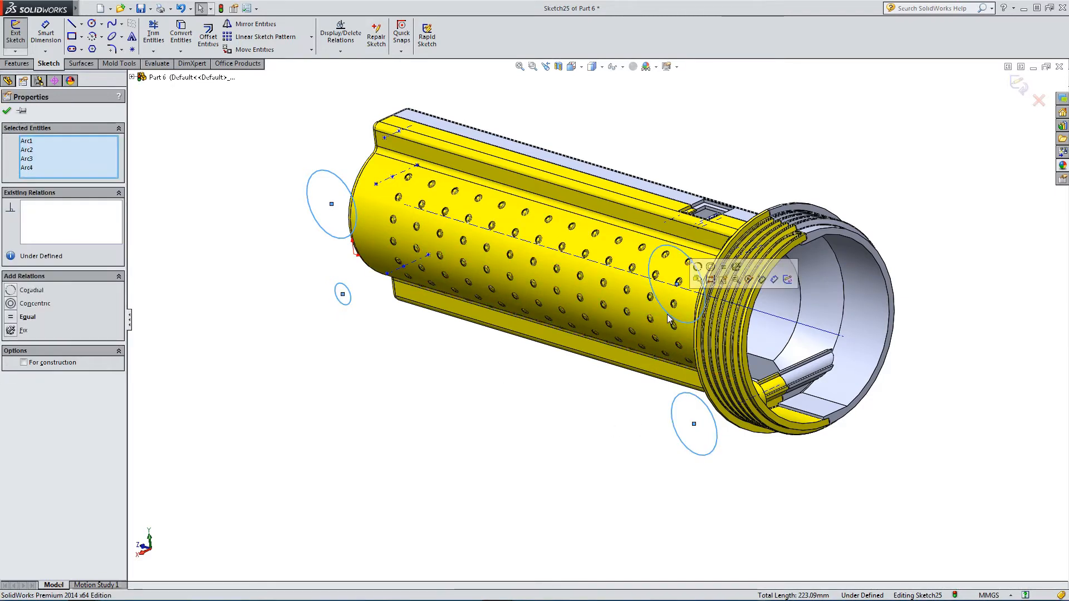
{"action": "left_click", "coordinate": [724, 268]}
{"action": "left_click", "coordinate": [555, 409]}
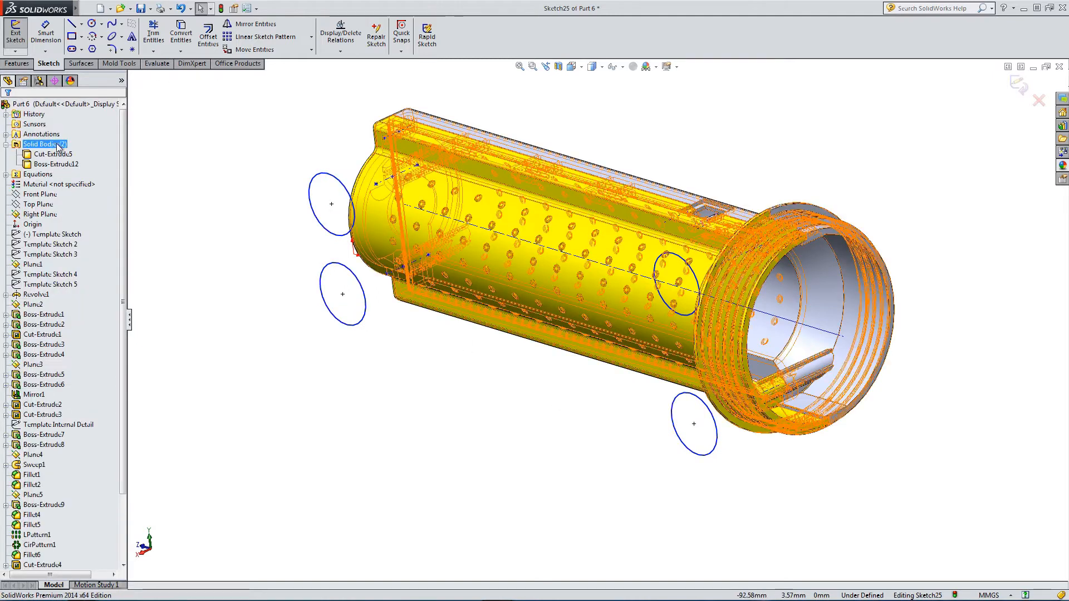
Dimension the upper closed-end circle with a diameter of 6 mm
{"action": "left_click", "coordinate": [46, 33]}
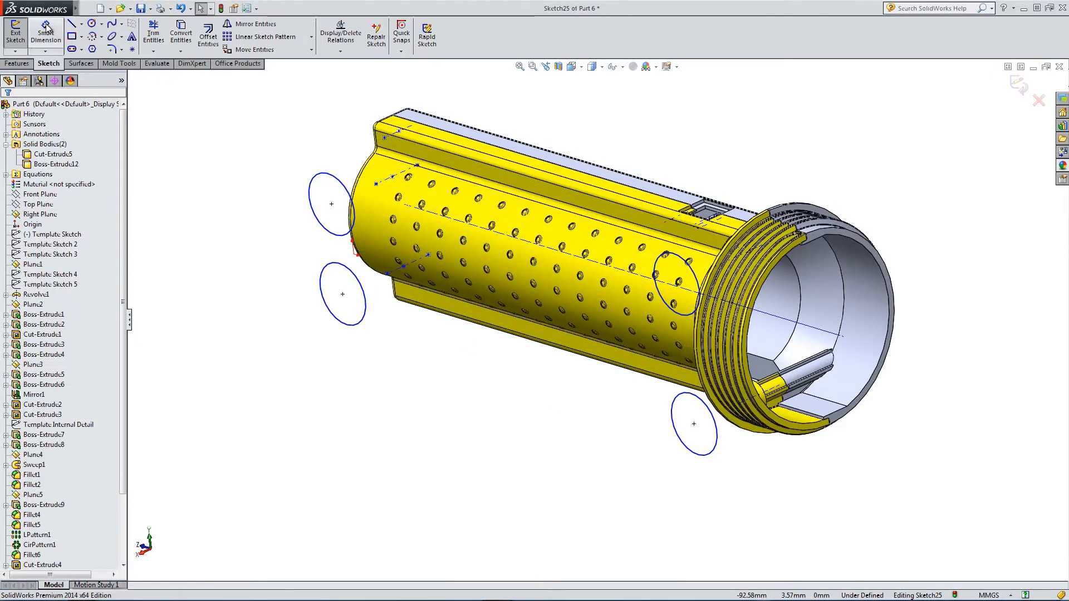
{"action": "left_click", "coordinate": [315, 179]}
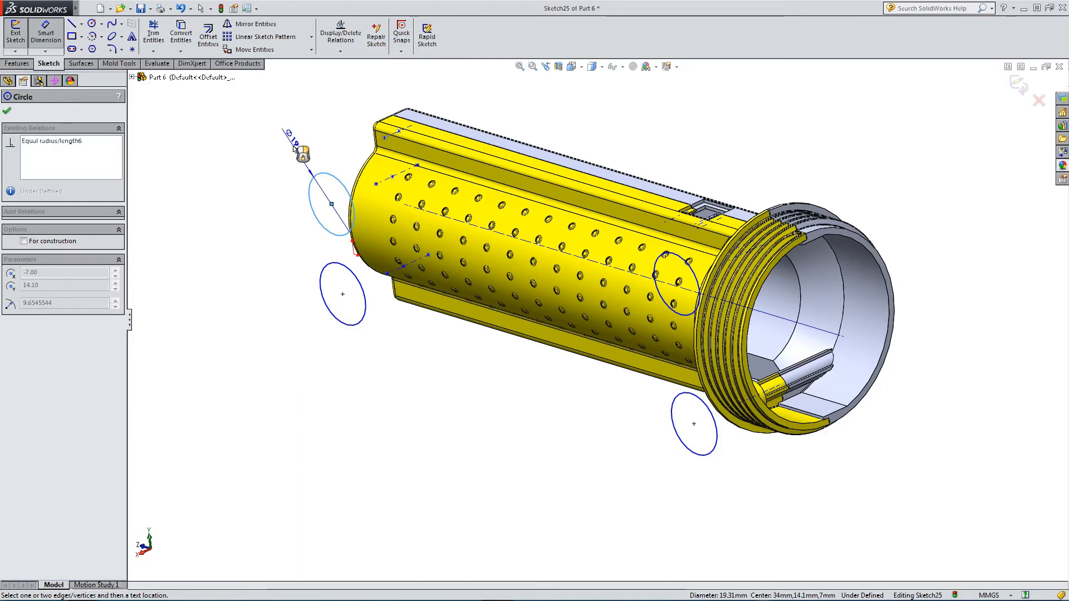
{"action": "left_click", "coordinate": [294, 146]}
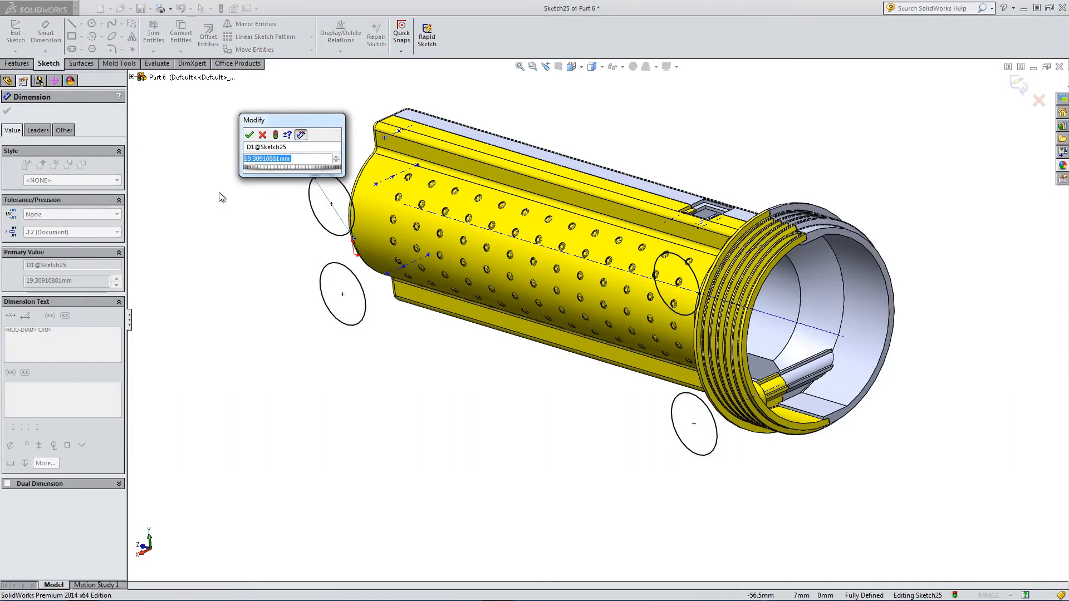
{"action": "type", "text": "6"}
{"action": "key", "text": "Return"}
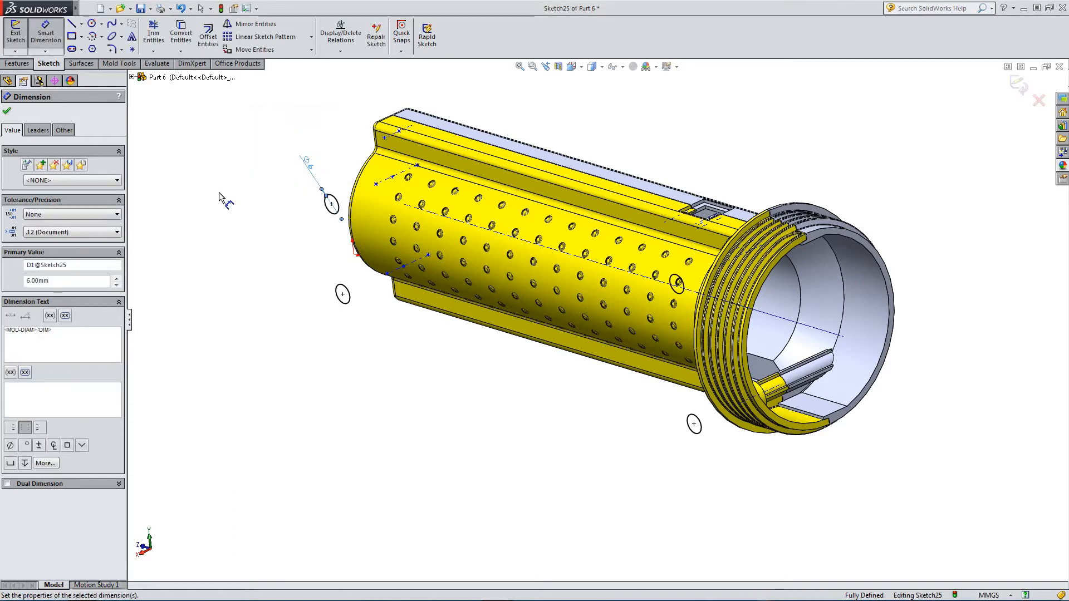
{"action": "key", "text": "Escape"}
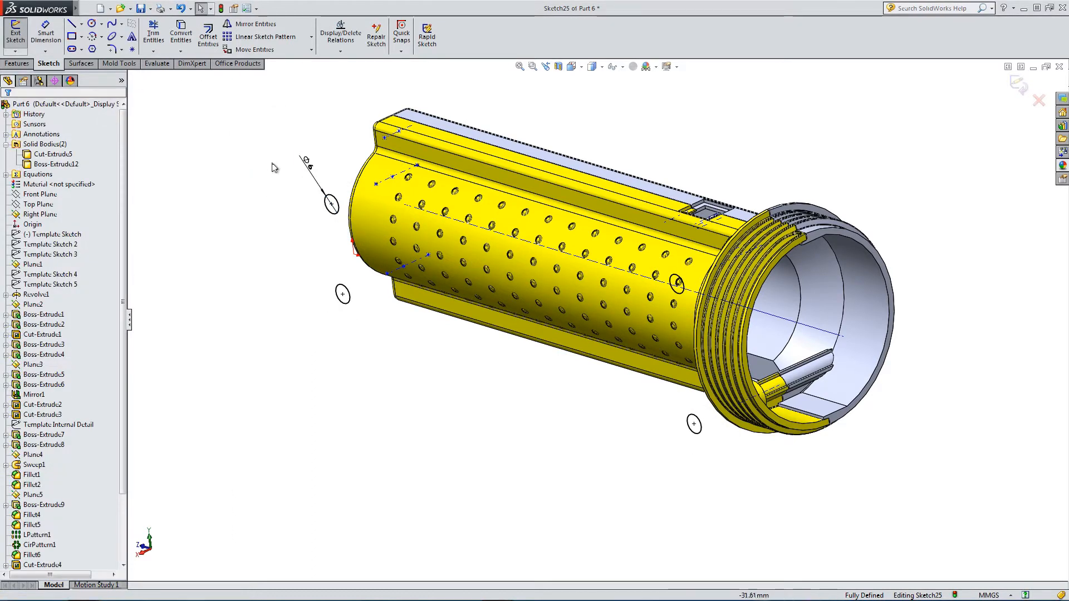
Exit the sketch, rename it as Template Screw Holes and hide it
{"action": "middle_click_drag", "start_coordinate": [342, 193], "coordinate": [365, 160]}
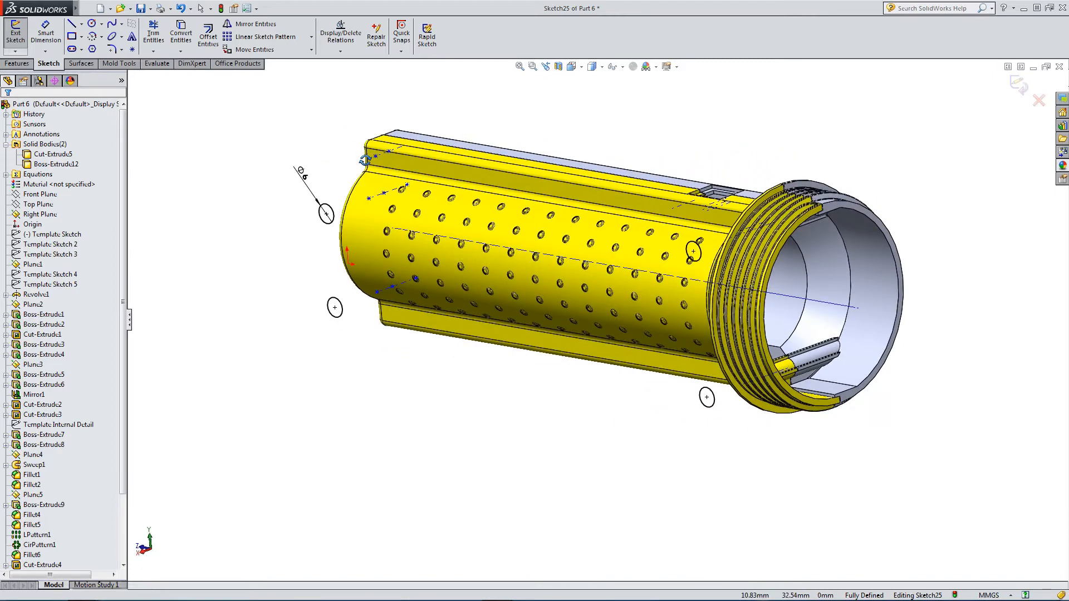
{"action": "left_click", "coordinate": [1018, 82]}
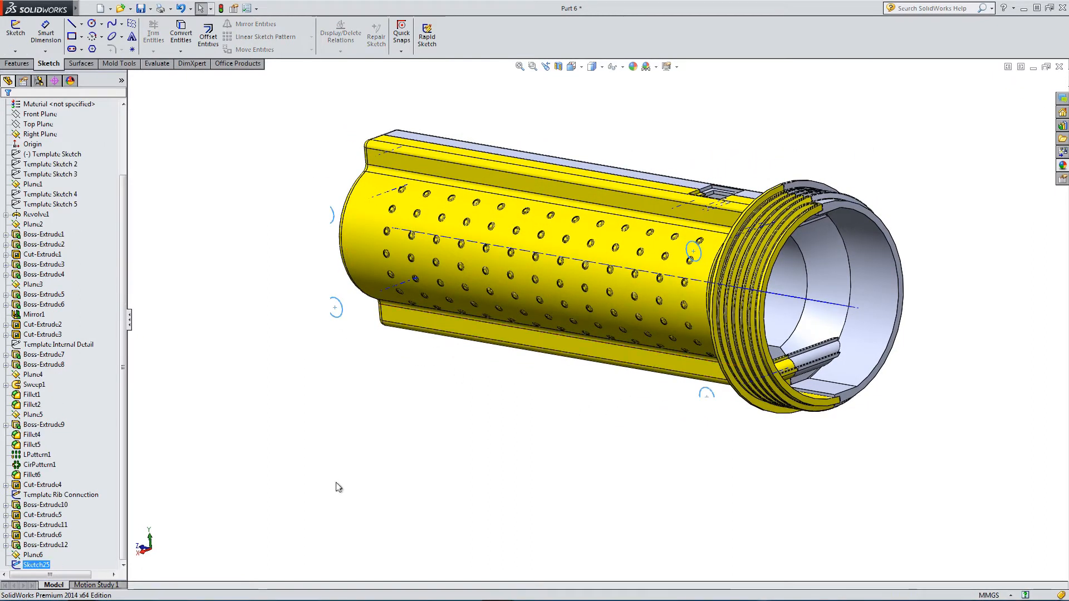
{"action": "left_click", "coordinate": [34, 564]}
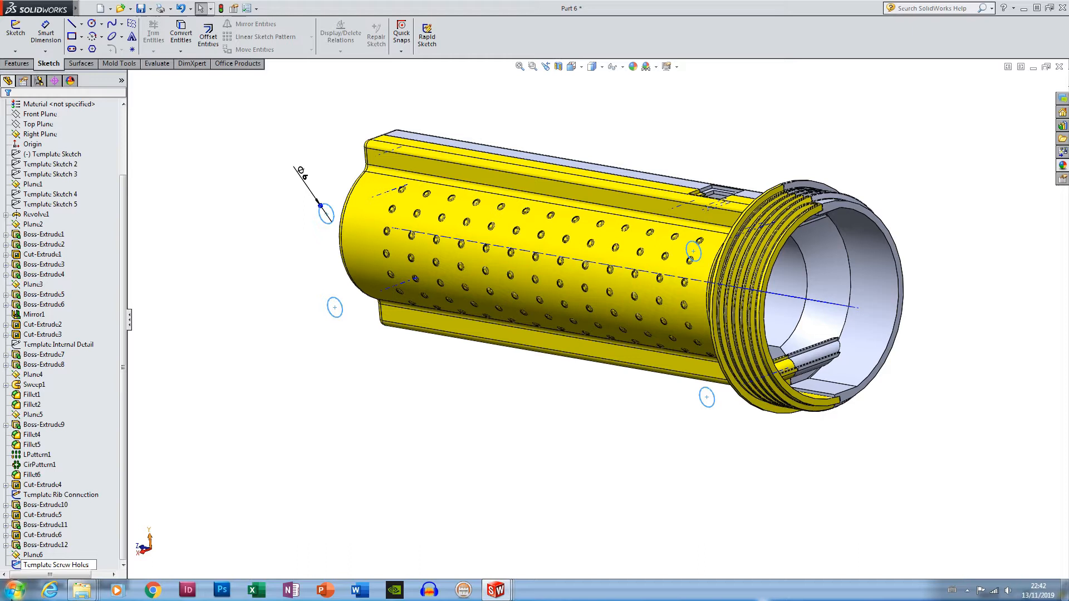
{"action": "left_click", "coordinate": [298, 468]}
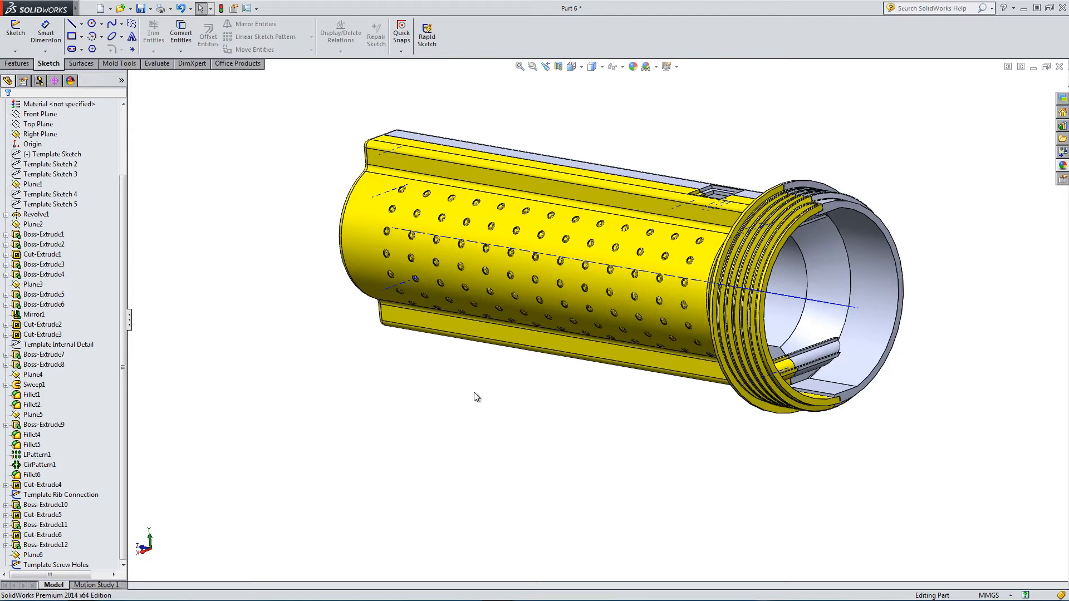
Convert the Template Screw Holes circles into a new sketch on Plane6 and delete the two closed-end circles
{"action": "left_click", "coordinate": [33, 555]}
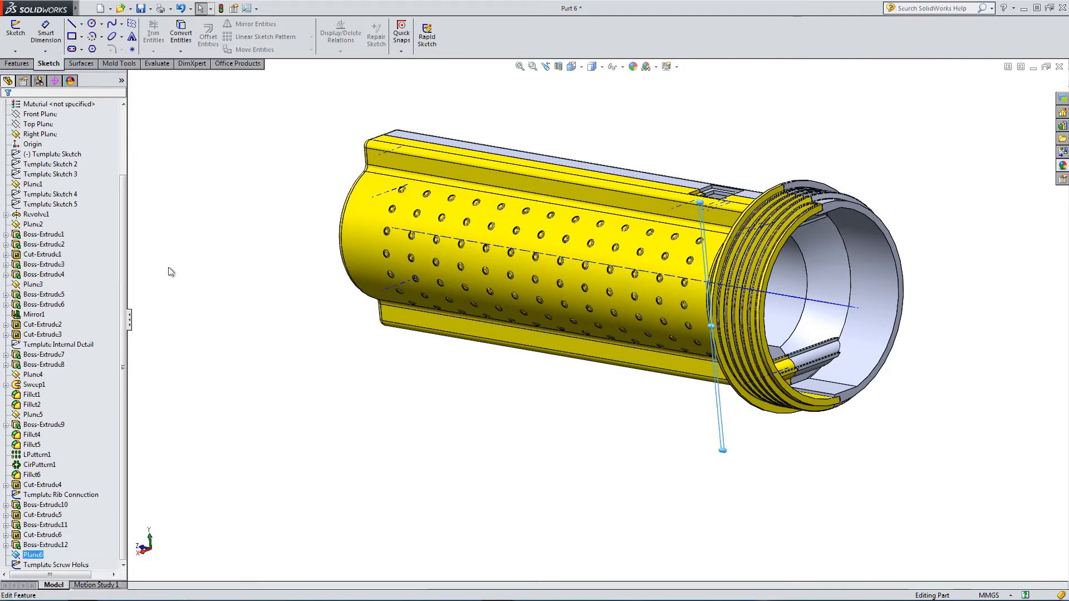
{"action": "left_click", "coordinate": [13, 31]}
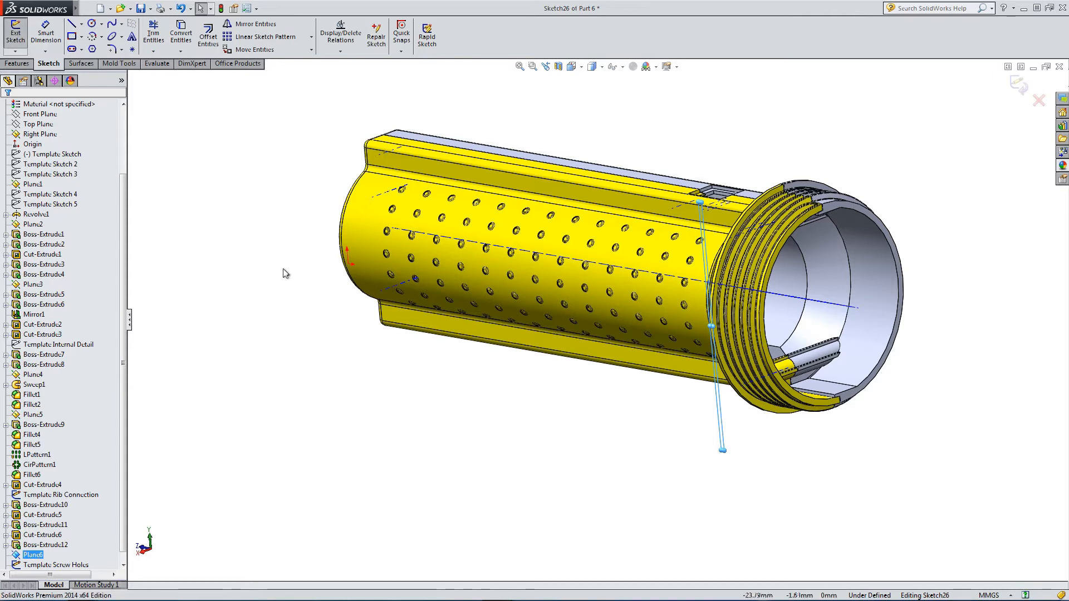
{"action": "left_click", "coordinate": [68, 565]}
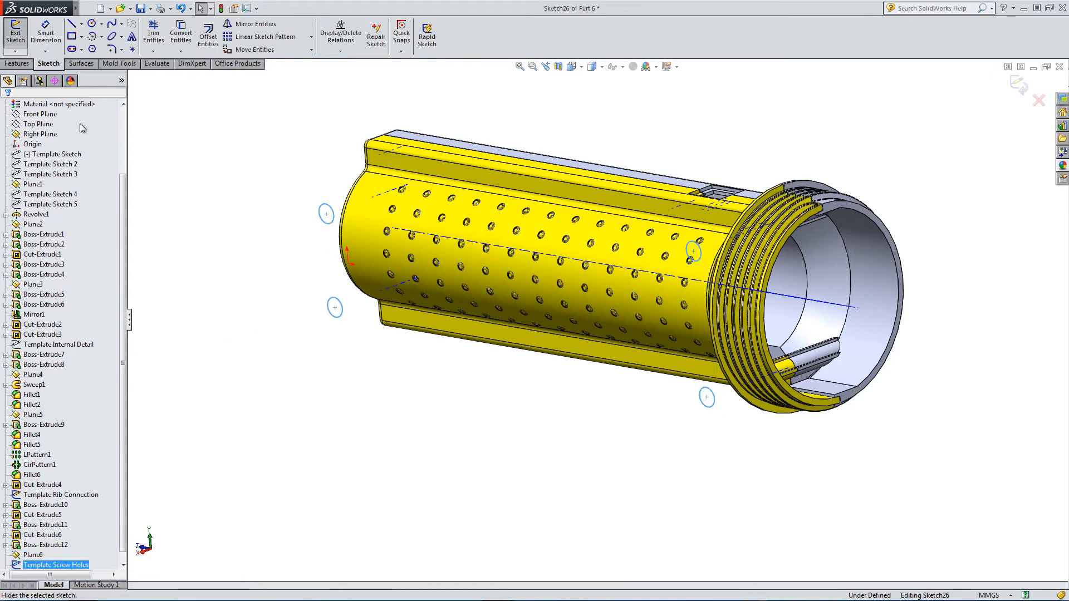
{"action": "left_click", "coordinate": [181, 34]}
{"action": "left_click_drag", "start_coordinate": [217, 136], "coordinate": [371, 380]}
{"action": "key", "text": "Delete"}
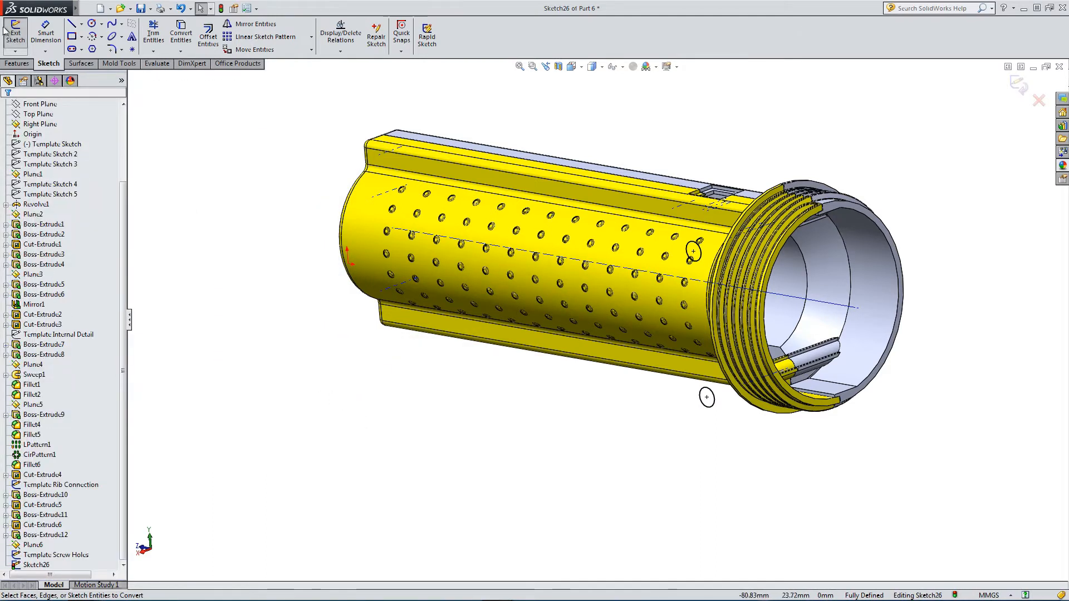
Cut-extrude the two threaded-end circles with Offset From Surface, ending 2 mm from the annular step face of the yellow screw post
{"action": "left_click", "coordinate": [18, 63]}
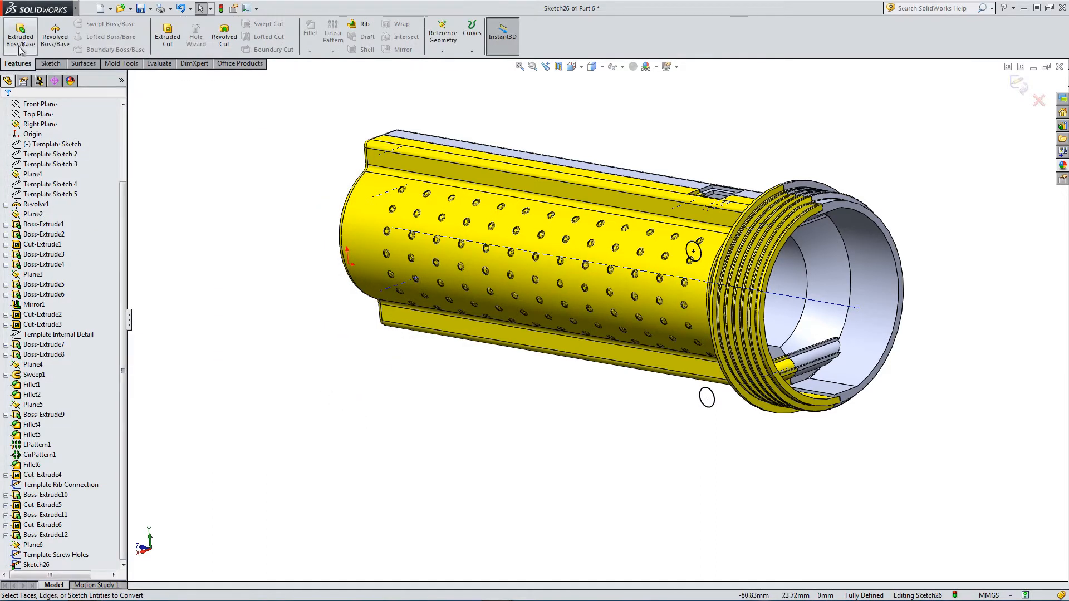
{"action": "left_click", "coordinate": [167, 35]}
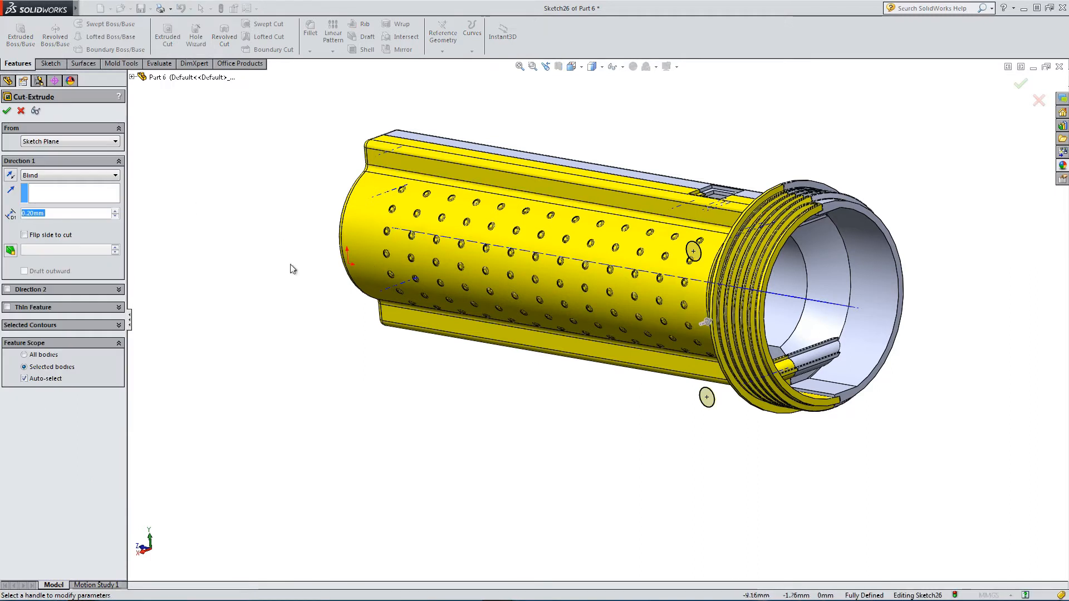
{"action": "middle_click_drag", "start_coordinate": [575, 260], "coordinate": [508, 229]}
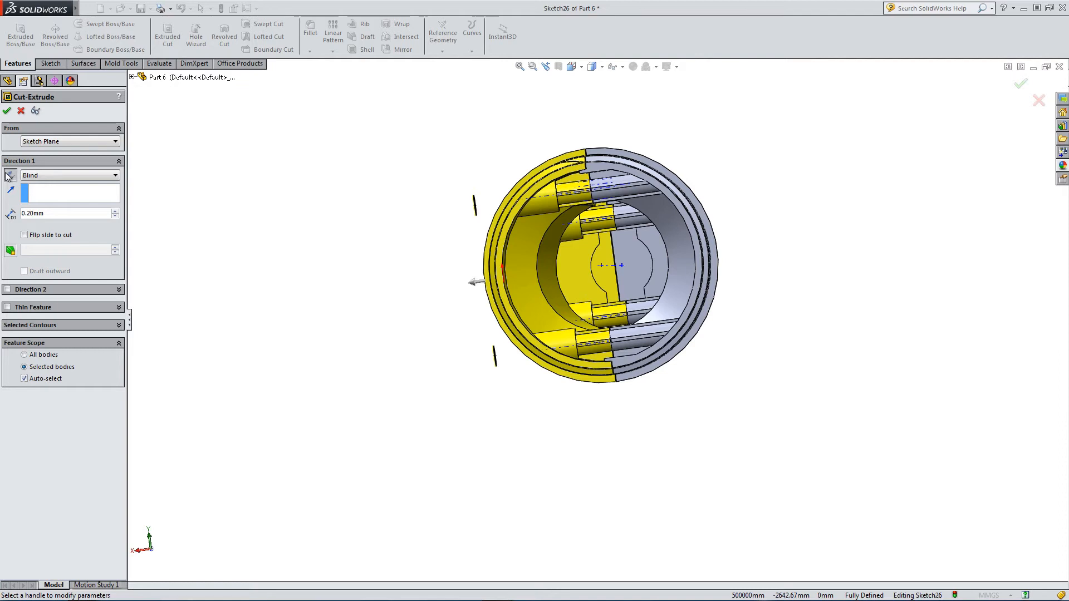
{"action": "scroll", "coordinate": [553, 206], "scroll_direction": "down", "scroll_amount": 10}
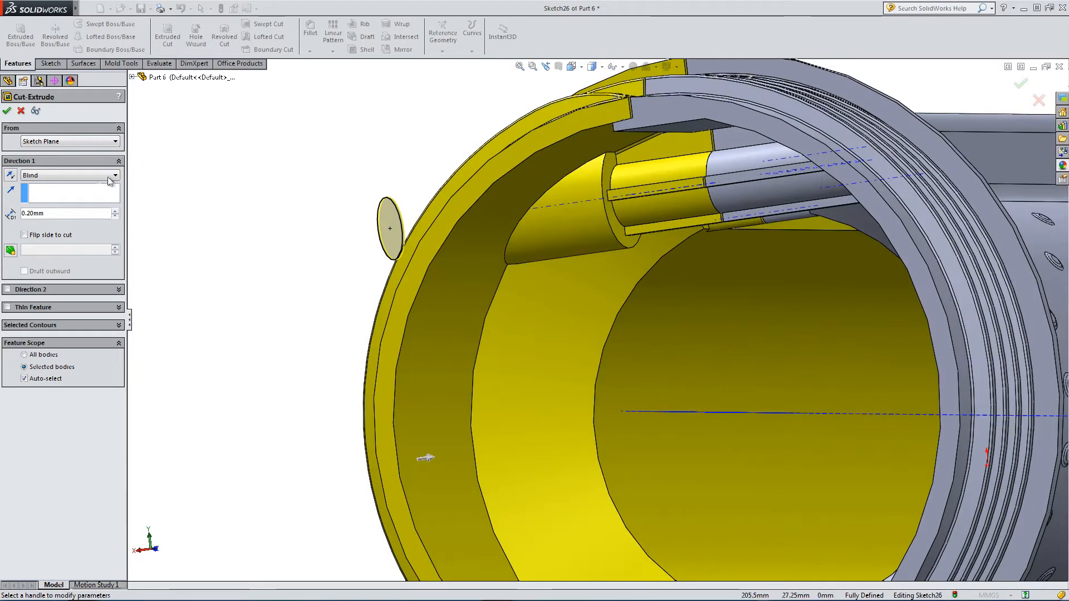
{"action": "left_click", "coordinate": [110, 177]}
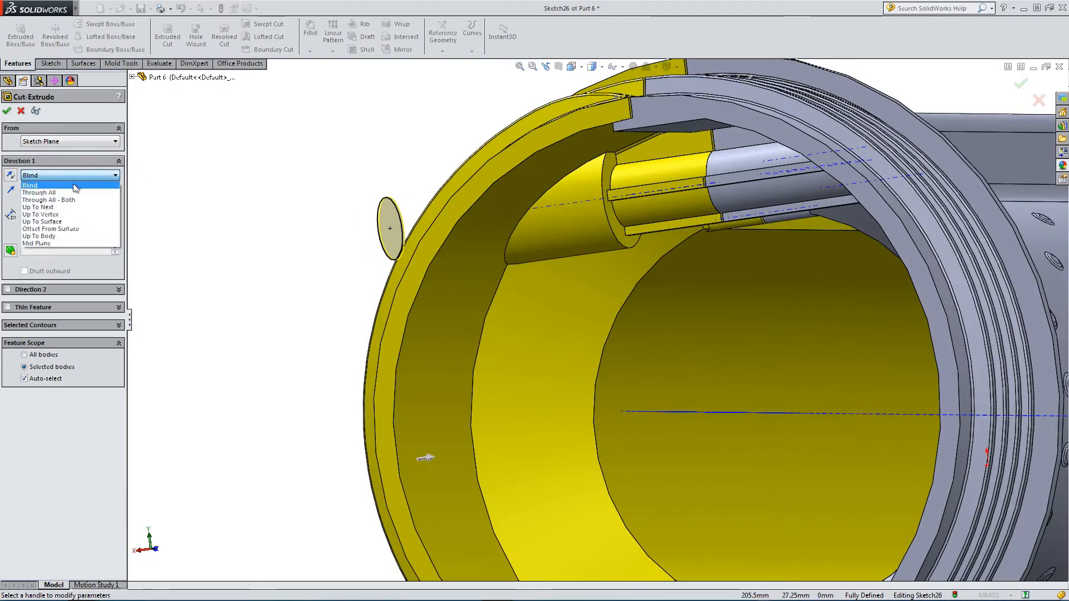
{"action": "left_click", "coordinate": [48, 229]}
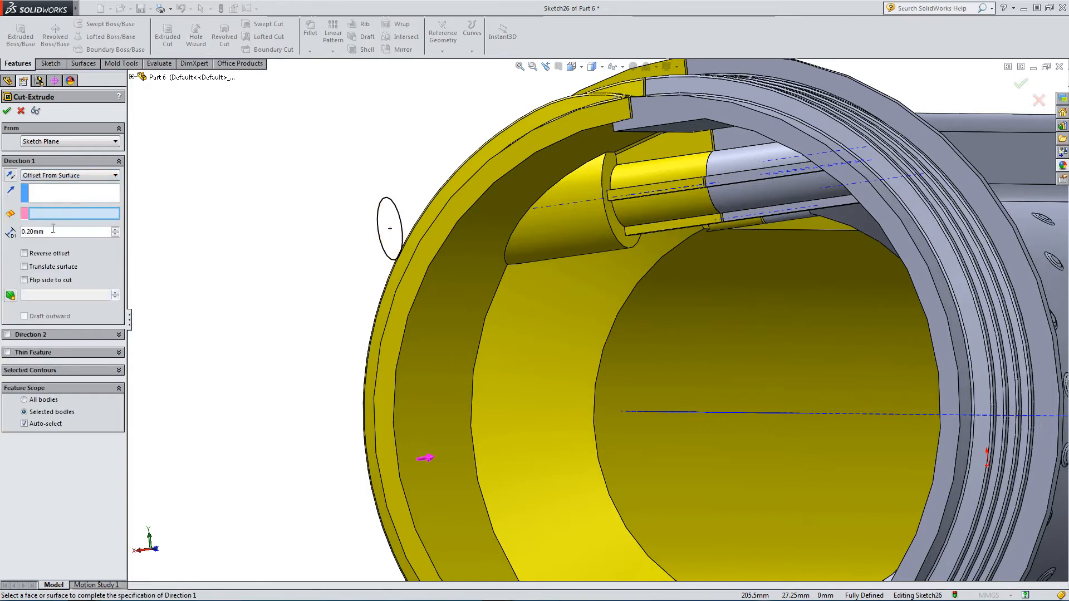
{"action": "type", "text": "2"}
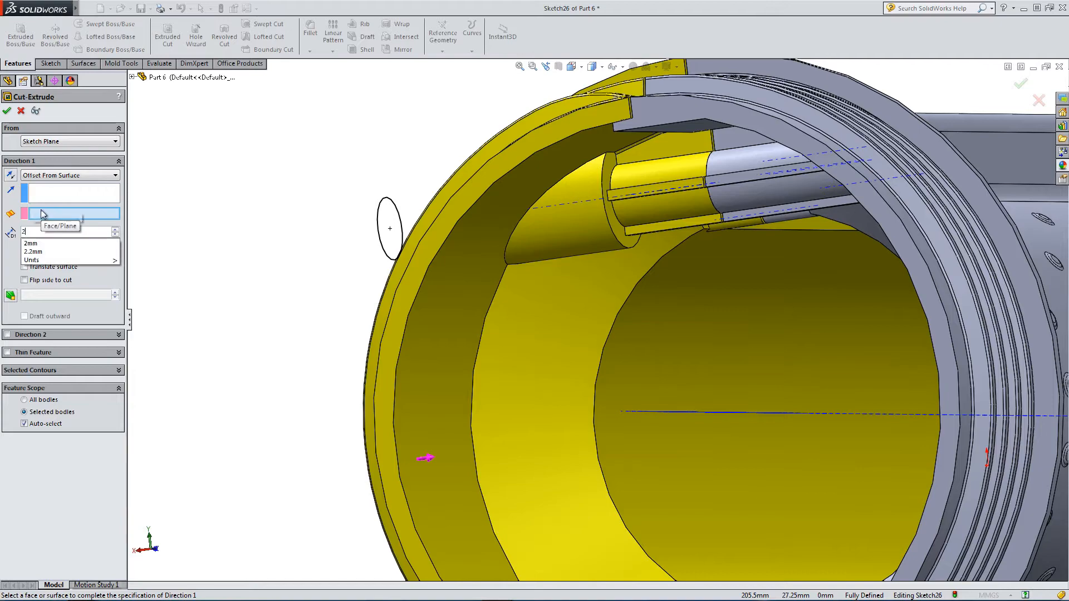
{"action": "left_click", "coordinate": [619, 230]}
{"action": "middle_click_drag", "start_coordinate": [584, 275], "coordinate": [544, 259]}
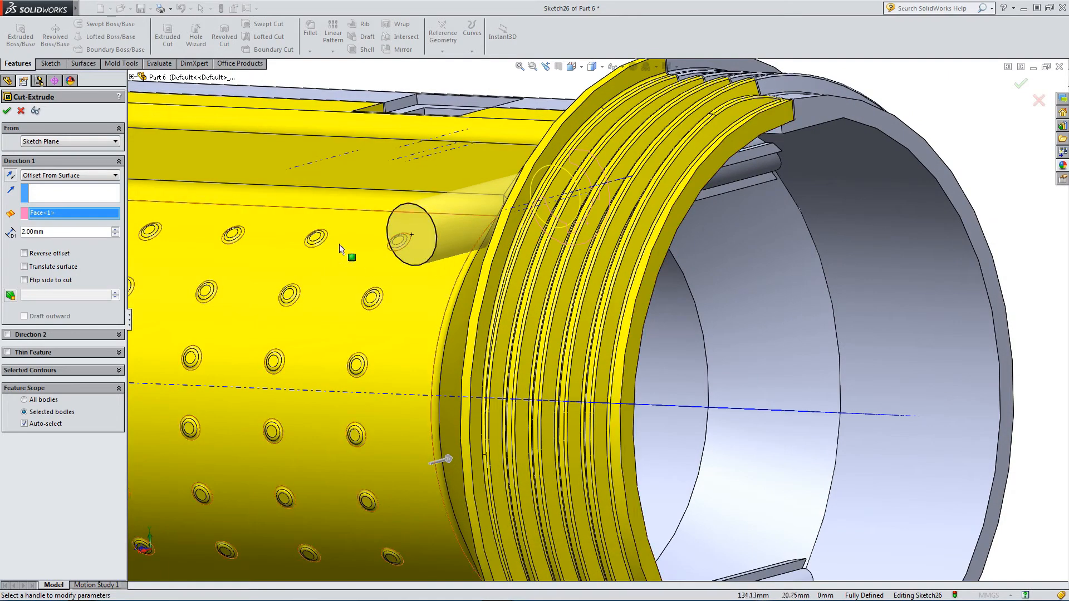
{"action": "scroll", "coordinate": [335, 273], "scroll_direction": "up", "scroll_amount": 4}
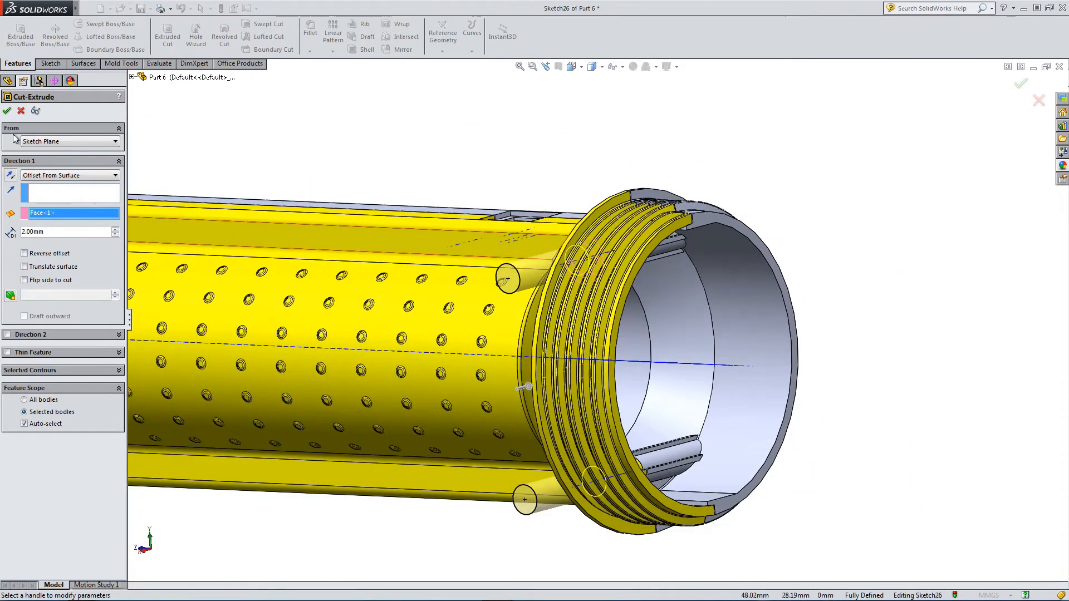
{"action": "left_click", "coordinate": [7, 111]}
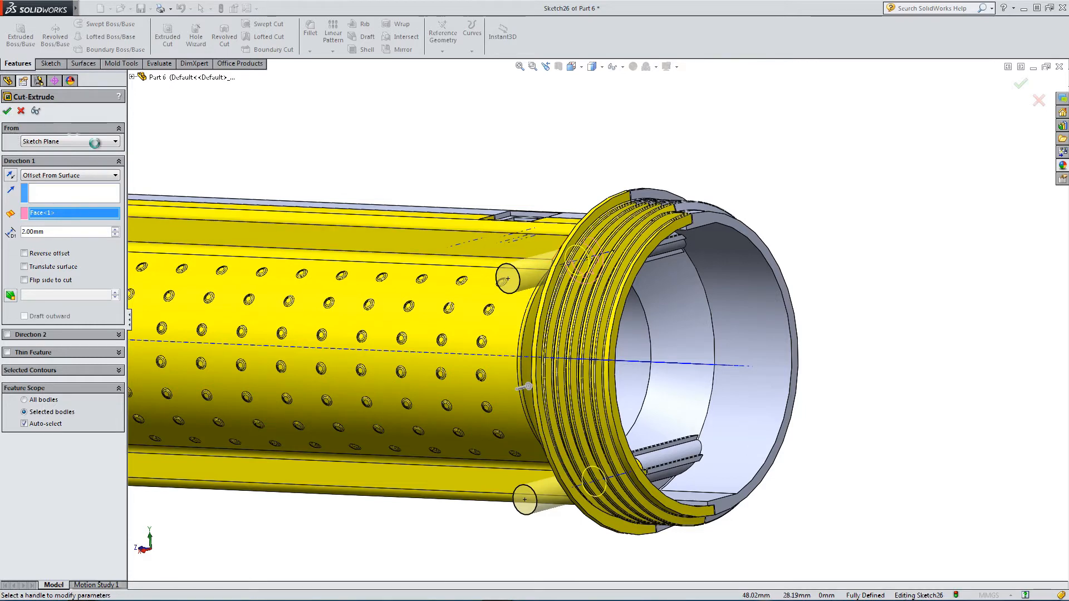
Start a new sketch on Plane6 and convert all four Template Screw Holes circles into it
{"action": "middle_click_drag", "start_coordinate": [337, 256], "coordinate": [626, 246]}
{"action": "scroll", "coordinate": [625, 253], "scroll_direction": "down", "scroll_amount": 5}
{"action": "scroll", "coordinate": [457, 388], "scroll_direction": "up", "scroll_amount": 4}
{"action": "scroll", "coordinate": [457, 388], "scroll_direction": "up", "scroll_amount": 4}
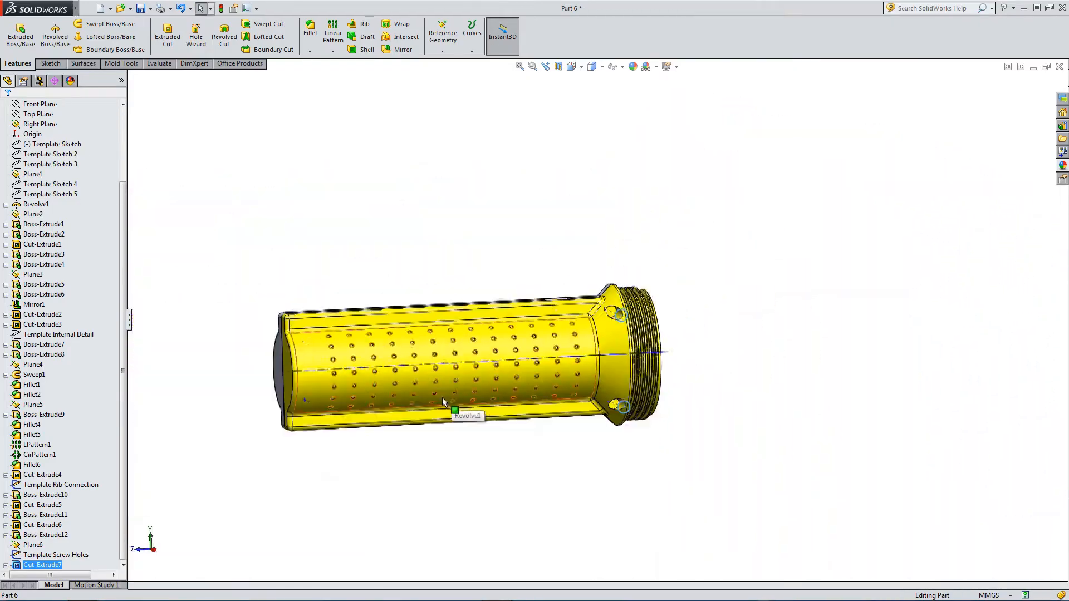
{"action": "scroll", "coordinate": [456, 357], "scroll_direction": "down", "scroll_amount": 6}
{"action": "left_click", "coordinate": [392, 328]}
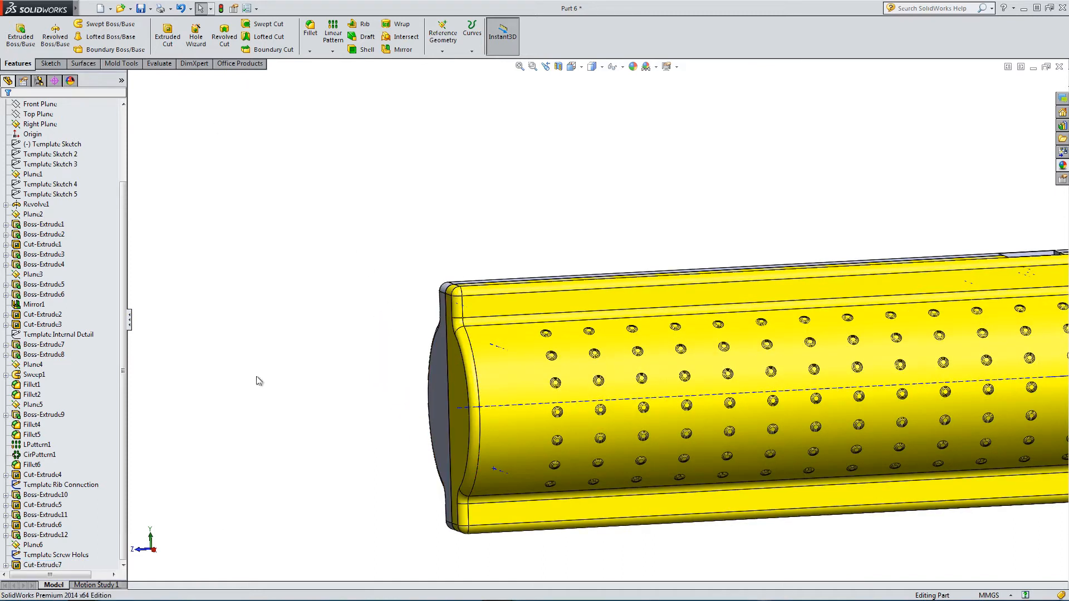
{"action": "left_click", "coordinate": [35, 546]}
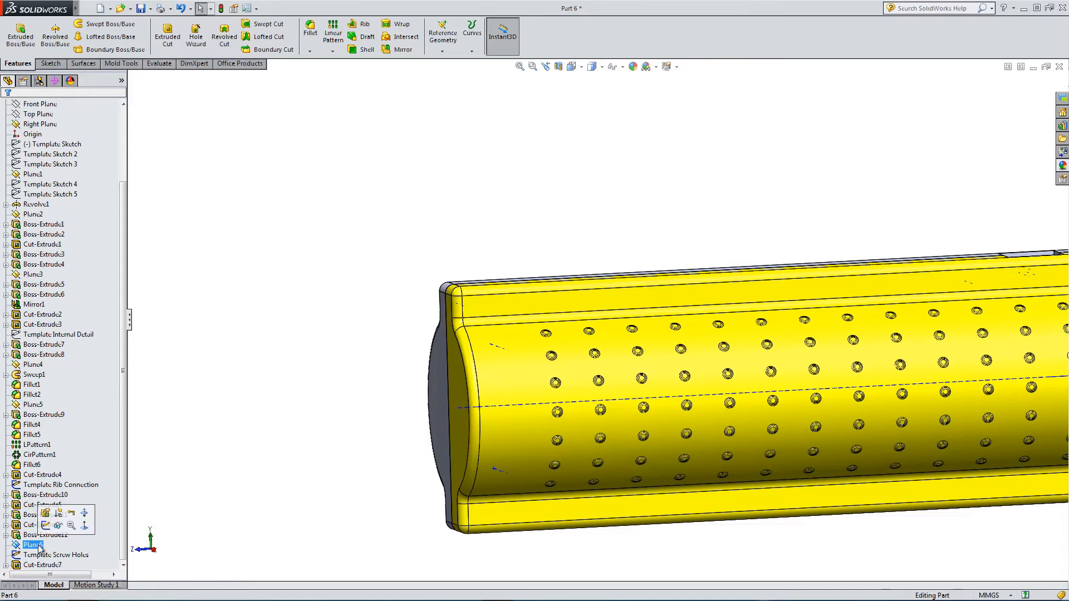
{"action": "left_click", "coordinate": [46, 525]}
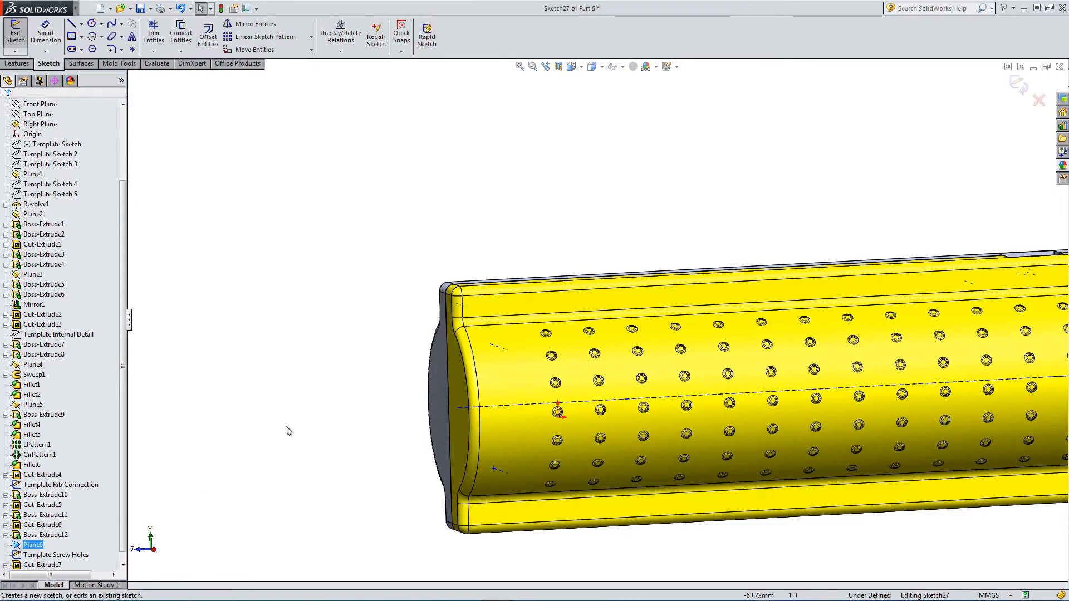
{"action": "left_click", "coordinate": [83, 554]}
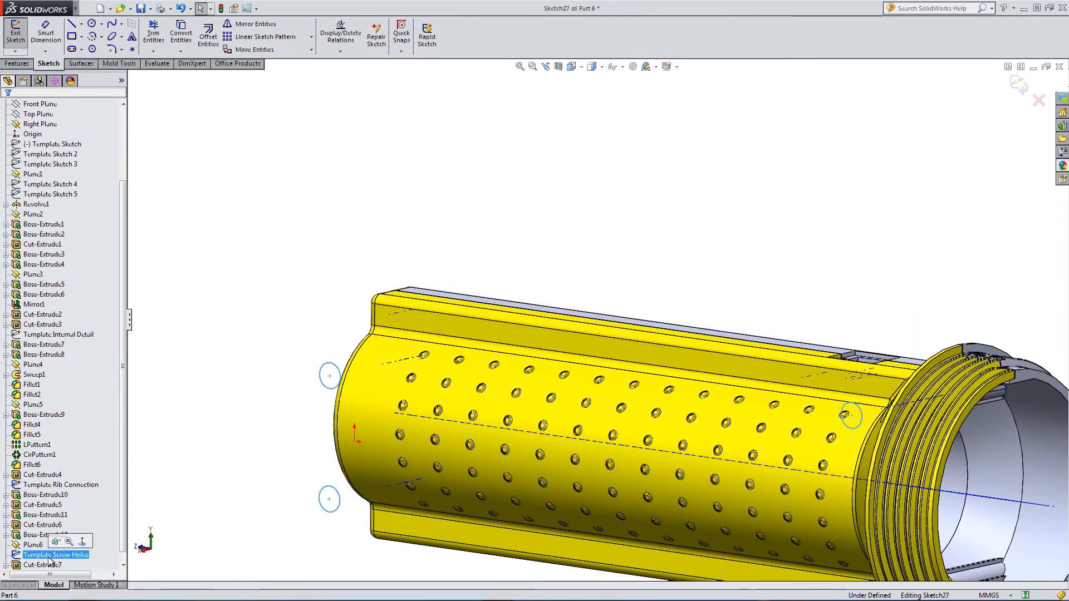
{"action": "left_click", "coordinate": [181, 36]}
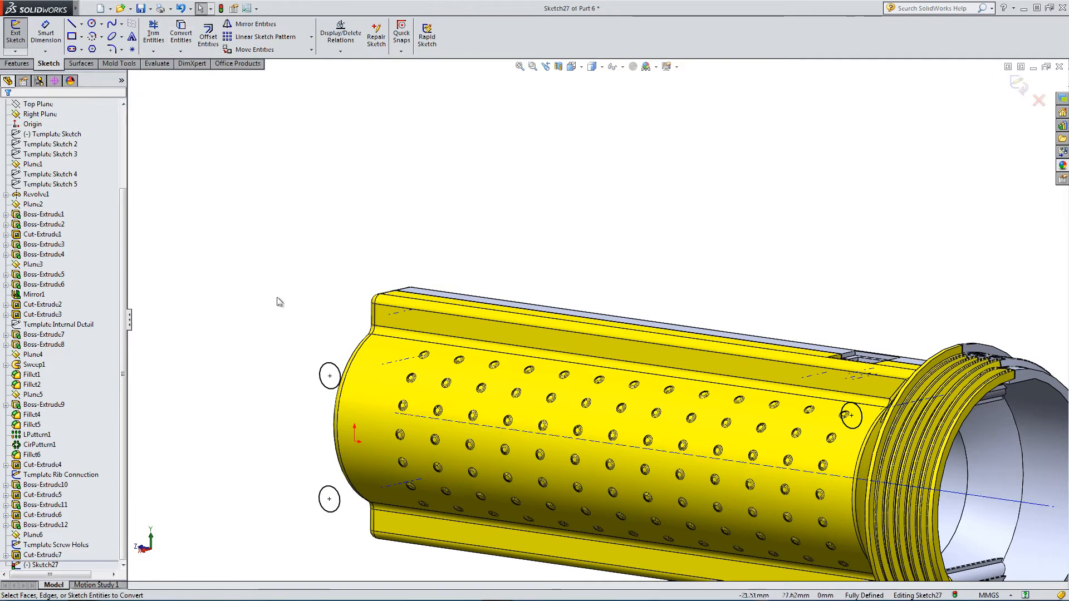
{"action": "scroll", "coordinate": [256, 350], "scroll_direction": "up", "scroll_amount": 2}
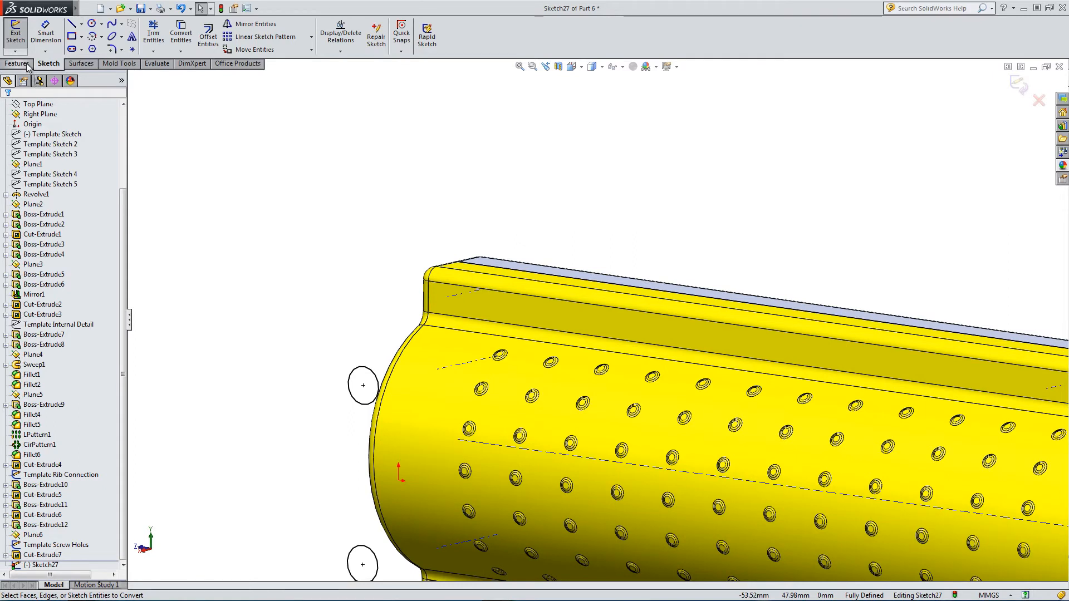
{"action": "left_click", "coordinate": [27, 64]}
{"action": "left_click", "coordinate": [167, 33]}
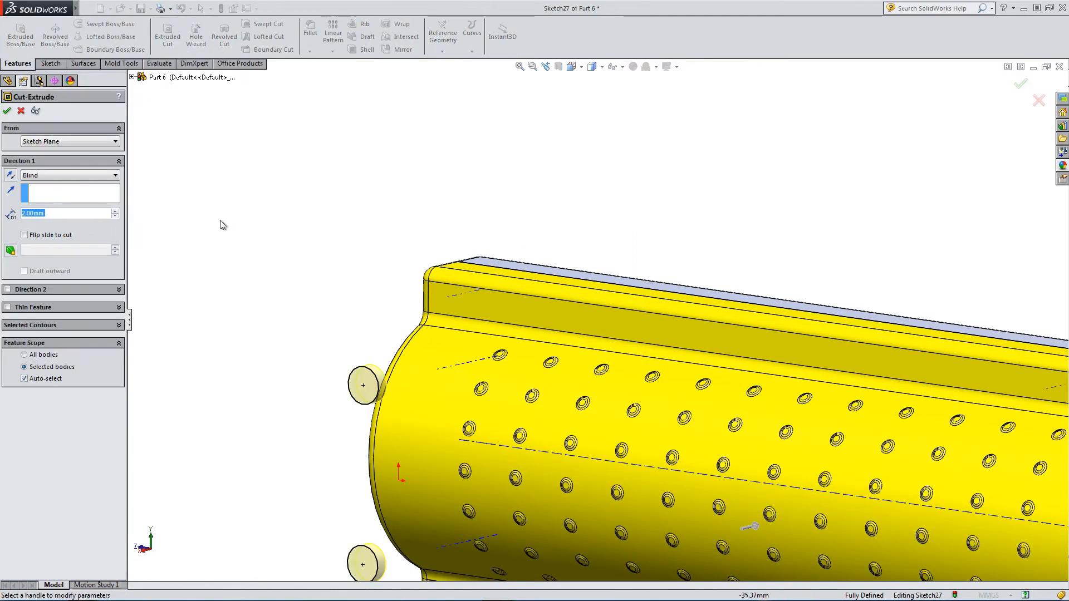
{"action": "left_click", "coordinate": [55, 174]}
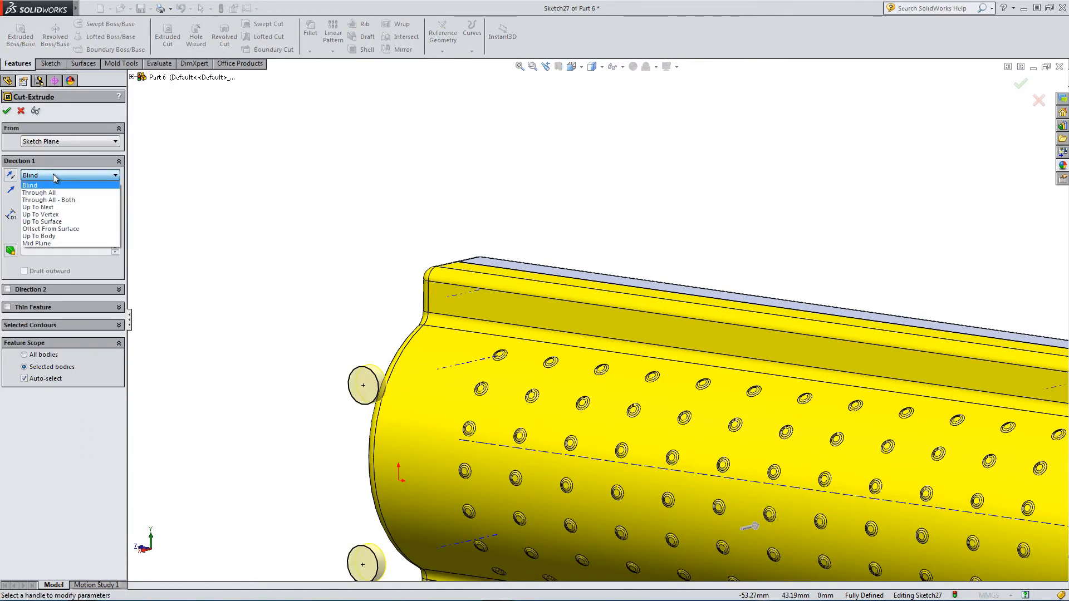
{"action": "left_click", "coordinate": [58, 229]}
{"action": "scroll", "coordinate": [280, 306], "scroll_direction": "up", "scroll_amount": 3}
{"action": "middle_click_drag", "start_coordinate": [392, 289], "coordinate": [304, 258]}
{"action": "scroll", "coordinate": [706, 354], "scroll_direction": "down", "scroll_amount": 3}
{"action": "middle_click_drag", "start_coordinate": [706, 355], "coordinate": [712, 351]}
{"action": "scroll", "coordinate": [772, 411], "scroll_direction": "down", "scroll_amount": 3}
{"action": "scroll", "coordinate": [690, 384], "scroll_direction": "down", "scroll_amount": 6}
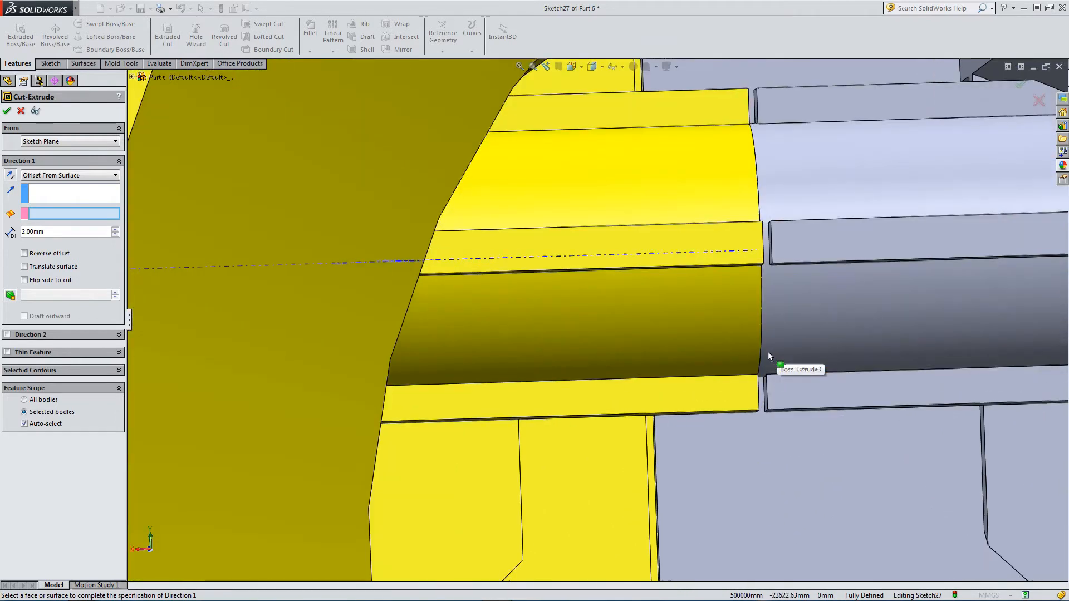
{"action": "middle_click_drag", "start_coordinate": [768, 353], "coordinate": [754, 347]}
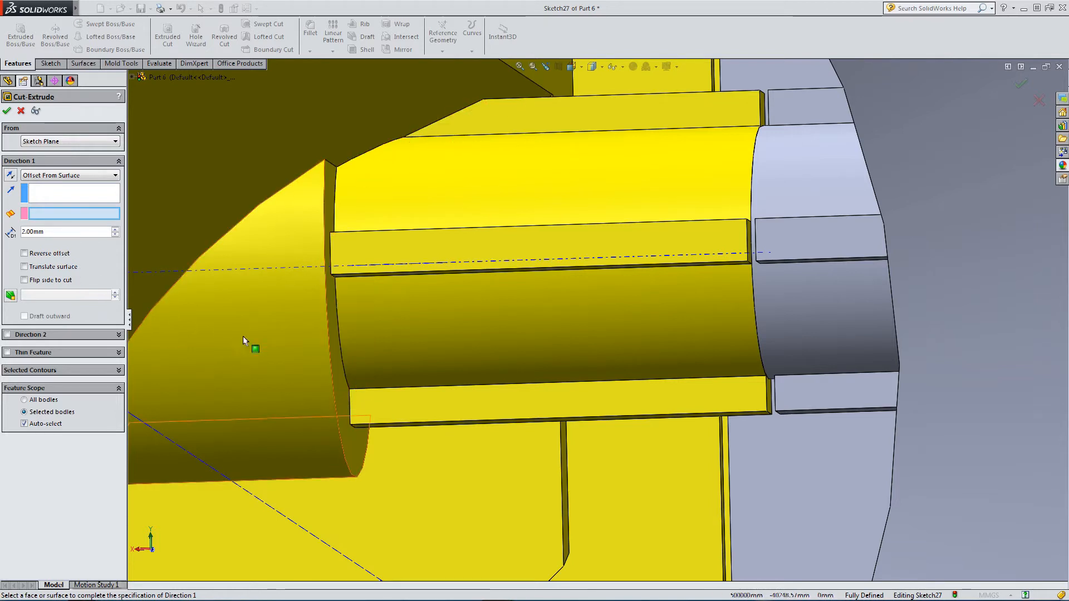
{"action": "scroll", "coordinate": [283, 352], "scroll_direction": "up", "scroll_amount": 3}
{"action": "scroll", "coordinate": [343, 345], "scroll_direction": "up", "scroll_amount": 5}
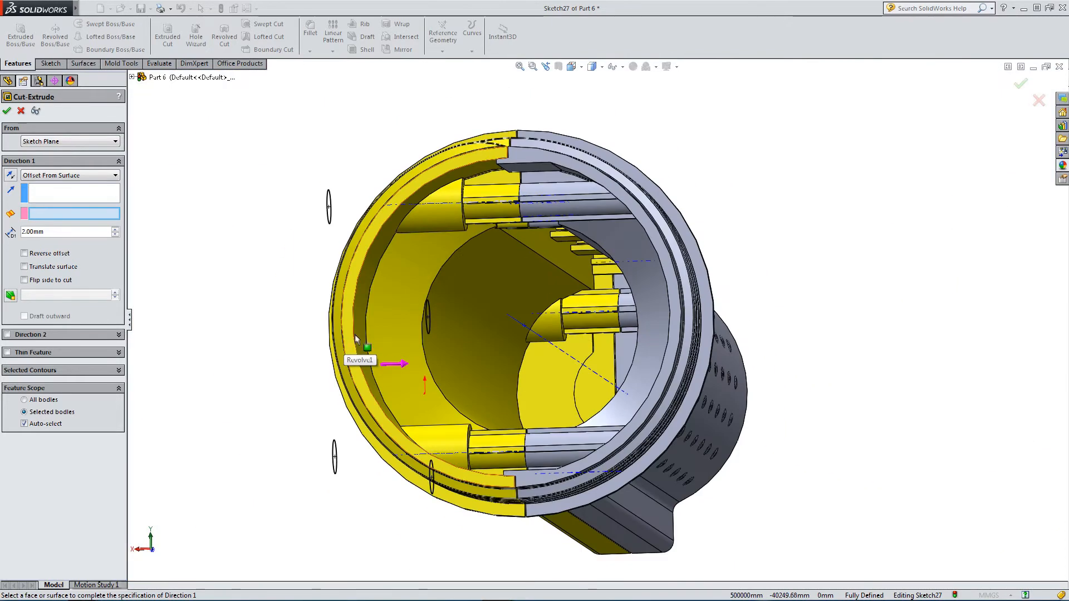
{"action": "middle_click_drag", "start_coordinate": [381, 325], "coordinate": [378, 335]}
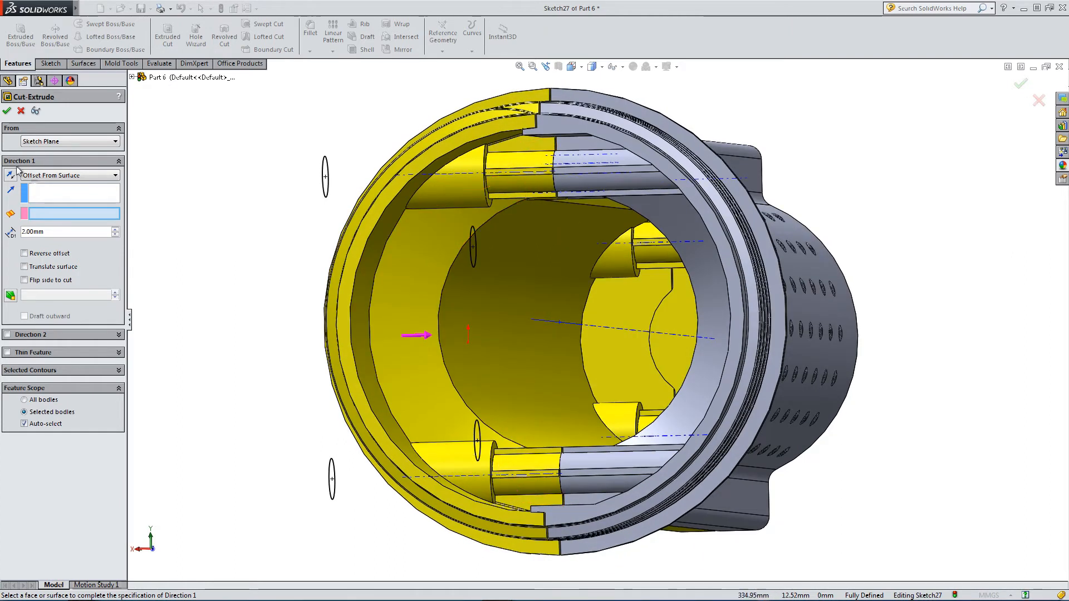
{"action": "left_click", "coordinate": [22, 111]}
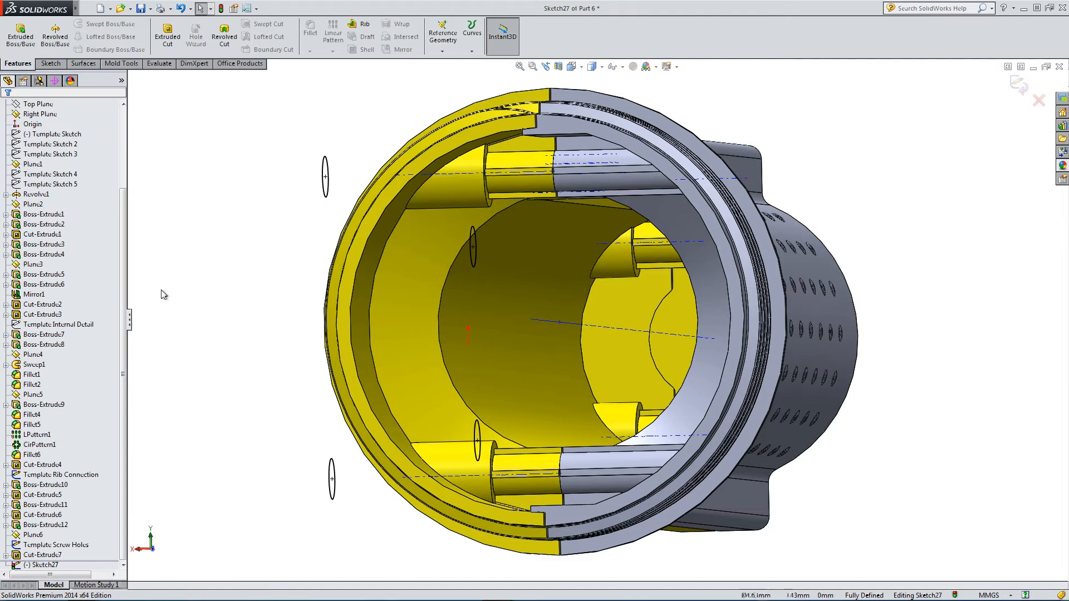
Delete the two circles at the threaded open end from the current sketch
{"action": "mouse_move", "coordinate": [257, 137]}
{"action": "left_mouse_down"}
{"action": "mouse_move", "coordinate": [353, 240]}
{"action": "mouse_move", "coordinate": [362, 526]}
{"action": "left_mouse_up"}
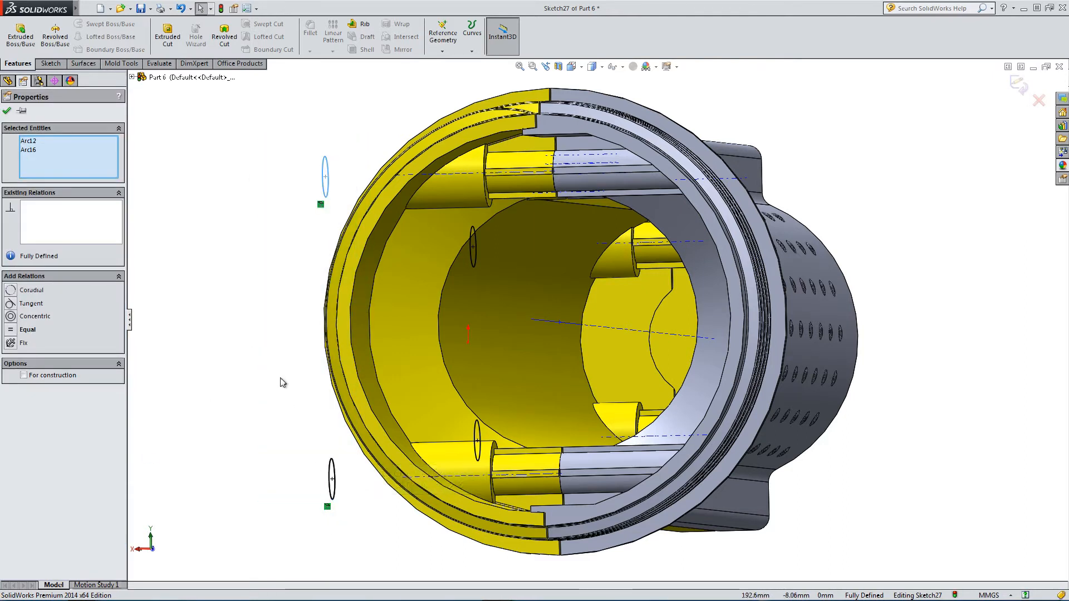
{"action": "middle_click_drag", "start_coordinate": [281, 383], "coordinate": [275, 377]}
{"action": "key", "text": "Delete"}
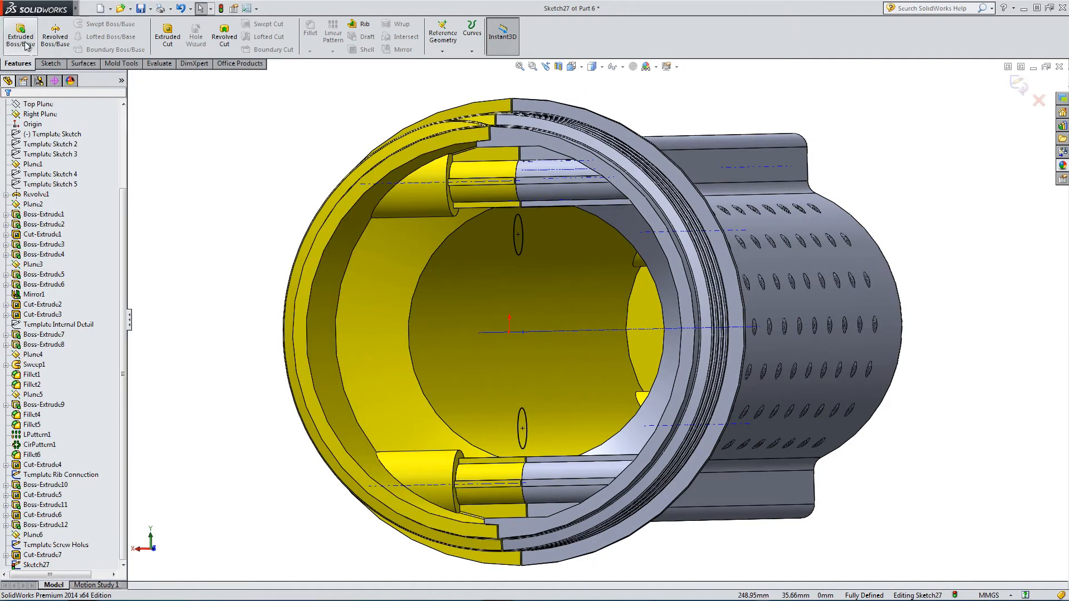
Cut-extrude the two closed-end circles with Offset From Surface, ending 2 mm from the annular step face of the closed-end screw post
{"action": "left_click", "coordinate": [173, 35]}
{"action": "middle_click_drag", "start_coordinate": [488, 250], "coordinate": [494, 241]}
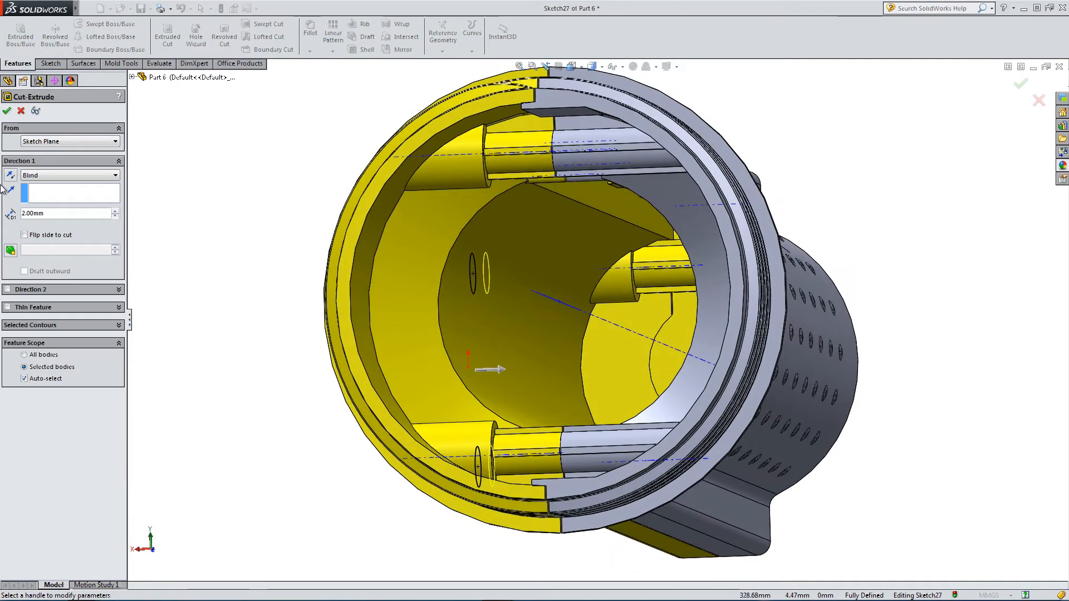
{"action": "left_click", "coordinate": [42, 176]}
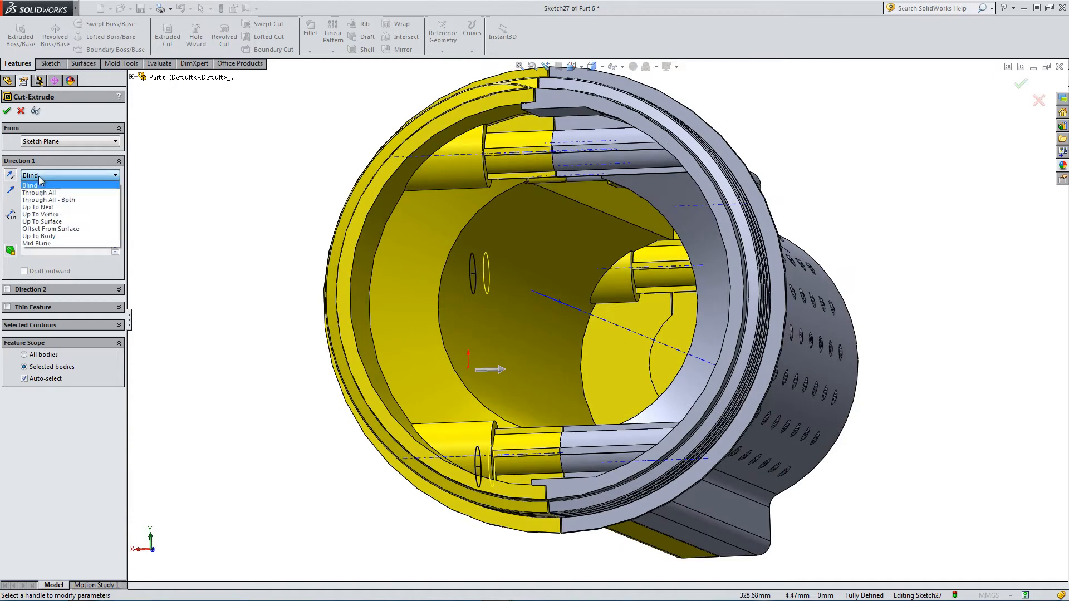
{"action": "left_click", "coordinate": [45, 229]}
{"action": "scroll", "coordinate": [586, 288], "scroll_direction": "down", "scroll_amount": 4}
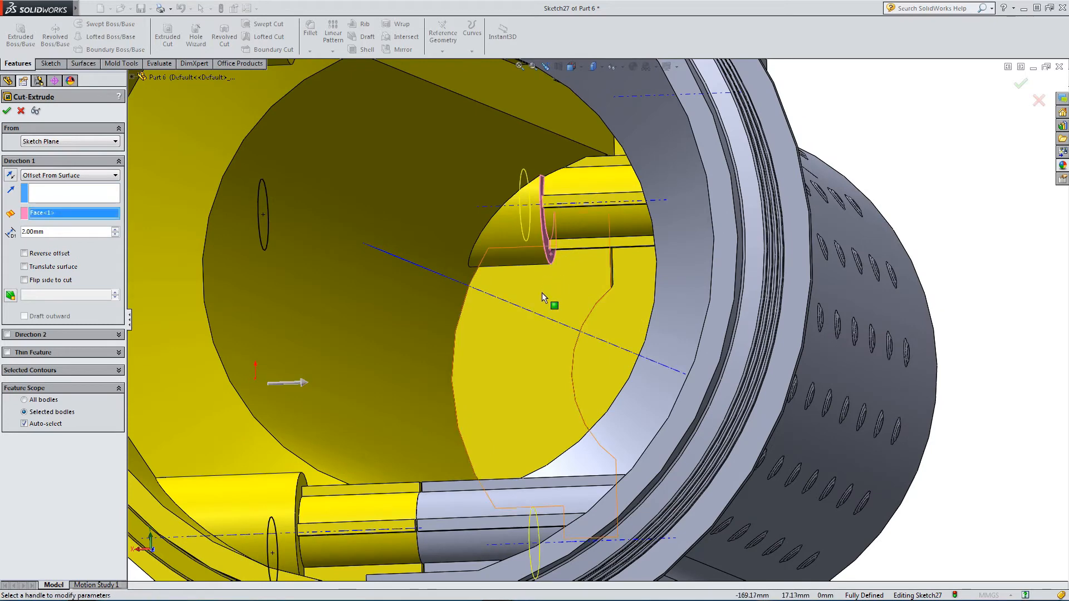
{"action": "scroll", "coordinate": [554, 310], "scroll_direction": "up", "scroll_amount": 5}
{"action": "middle_click_drag", "start_coordinate": [439, 335], "coordinate": [400, 333]}
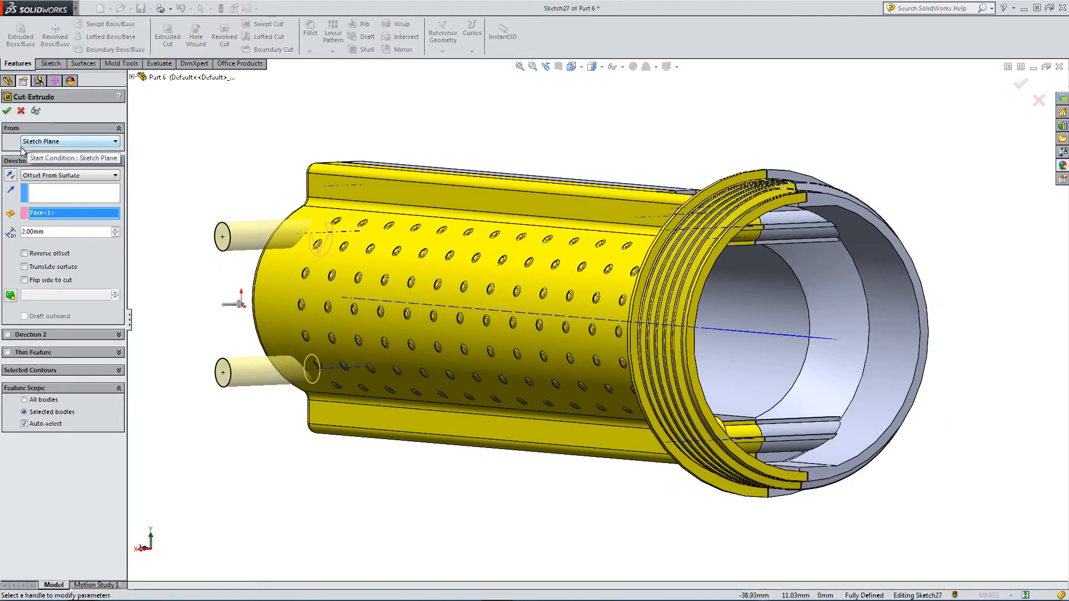
{"action": "left_click", "coordinate": [6, 111]}
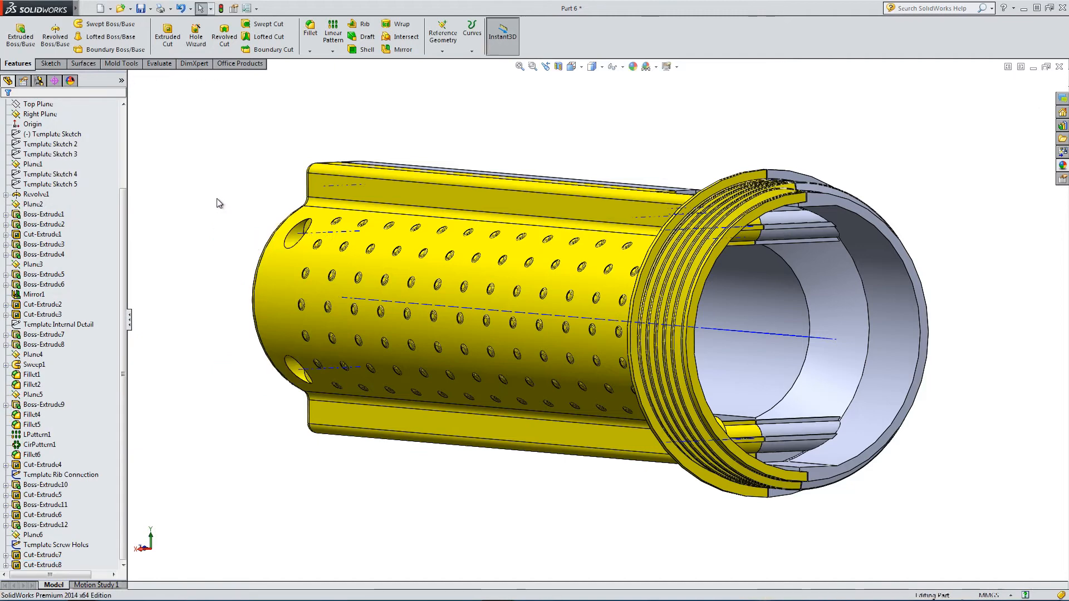
Set up a Hole Wizard hole as an ISO Screw Clearances type, M3, Normal fit, with a Through All end condition
{"action": "middle_click_drag", "start_coordinate": [270, 239], "coordinate": [350, 249]}
{"action": "scroll", "coordinate": [210, 253], "scroll_direction": "down", "scroll_amount": 2}
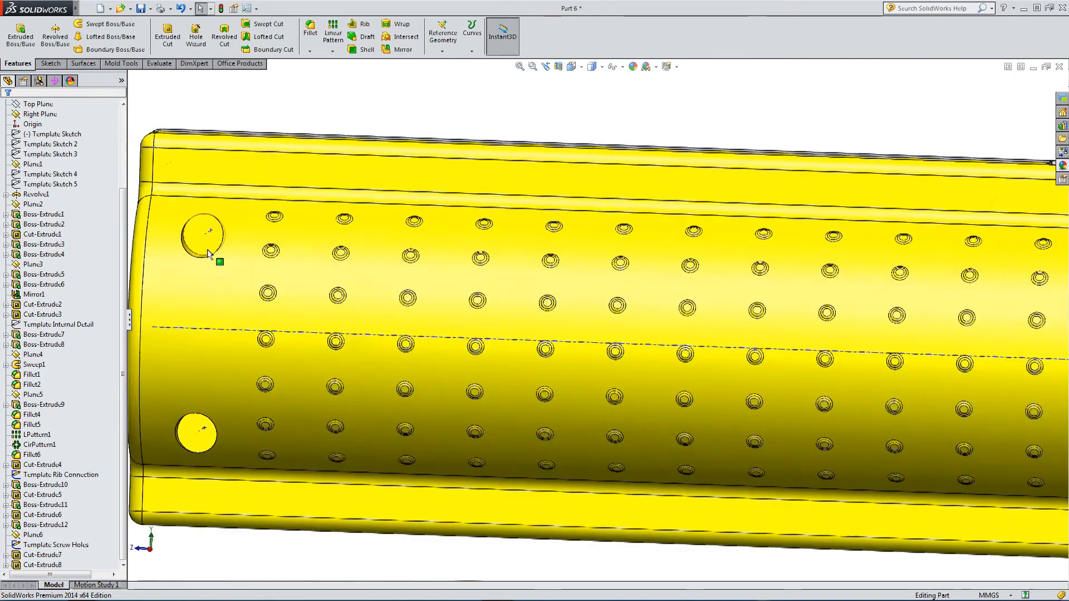
{"action": "scroll", "coordinate": [207, 253], "scroll_direction": "up", "scroll_amount": 5}
{"action": "middle_click_drag", "start_coordinate": [515, 382], "coordinate": [787, 303]}
{"action": "scroll", "coordinate": [890, 334], "scroll_direction": "down", "scroll_amount": 2}
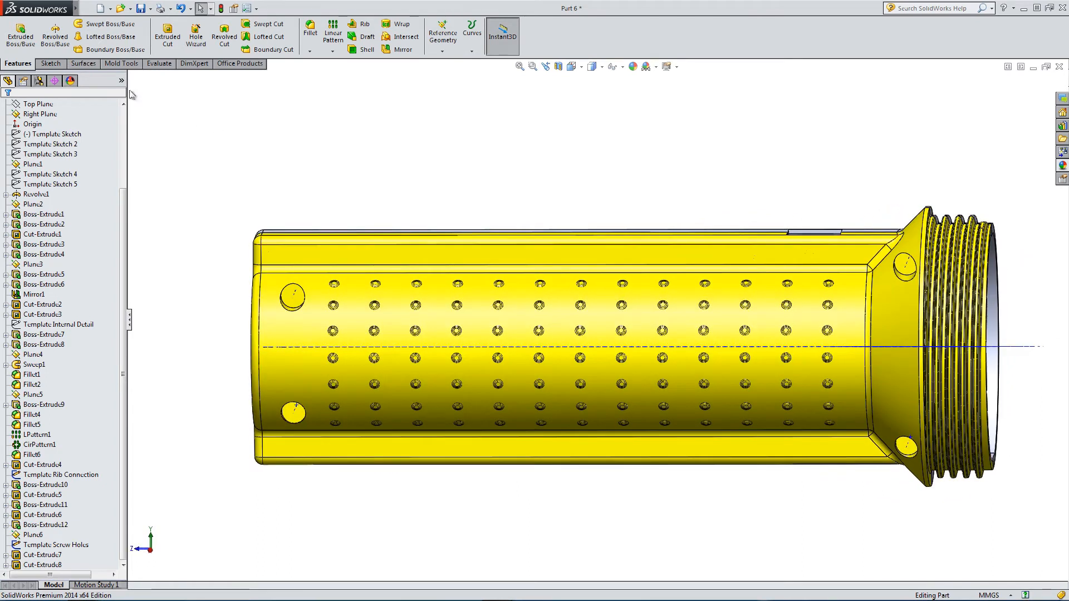
{"action": "left_click", "coordinate": [198, 29]}
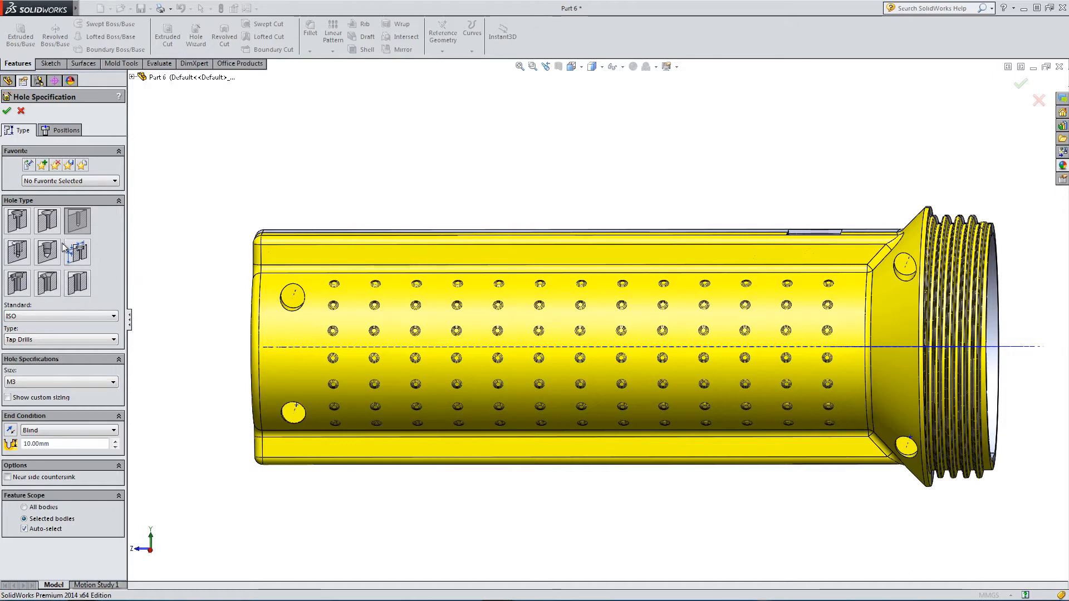
{"action": "left_click", "coordinate": [39, 341]}
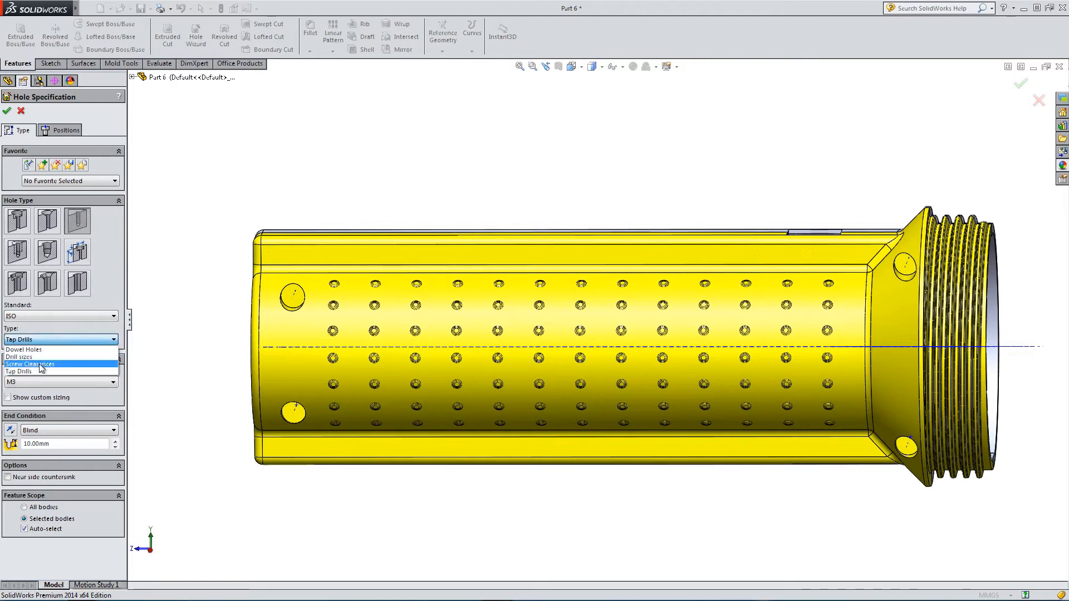
{"action": "left_click", "coordinate": [39, 363]}
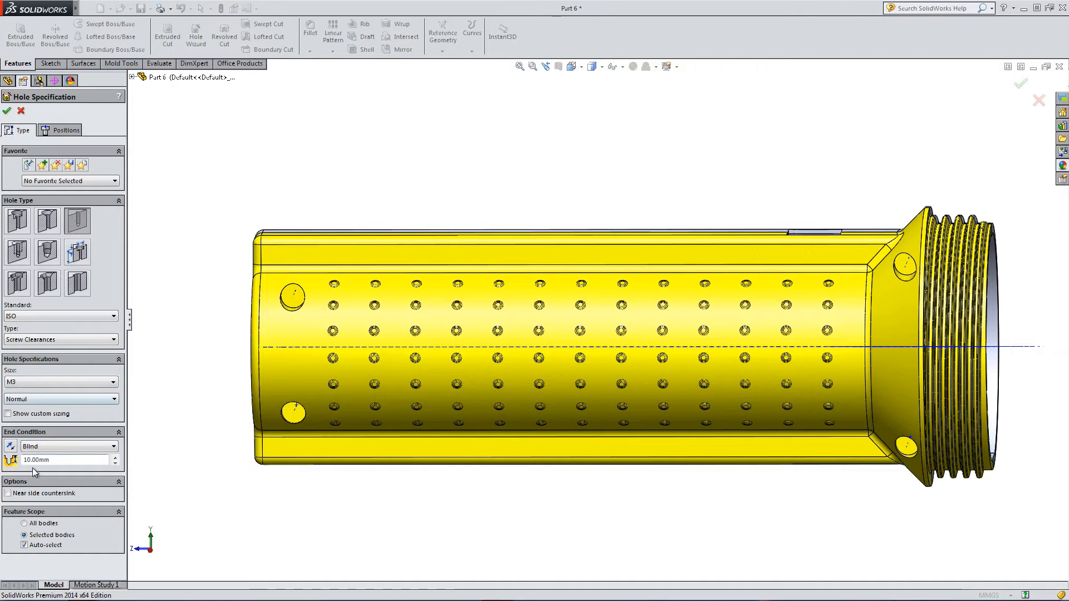
{"action": "left_click", "coordinate": [52, 447]}
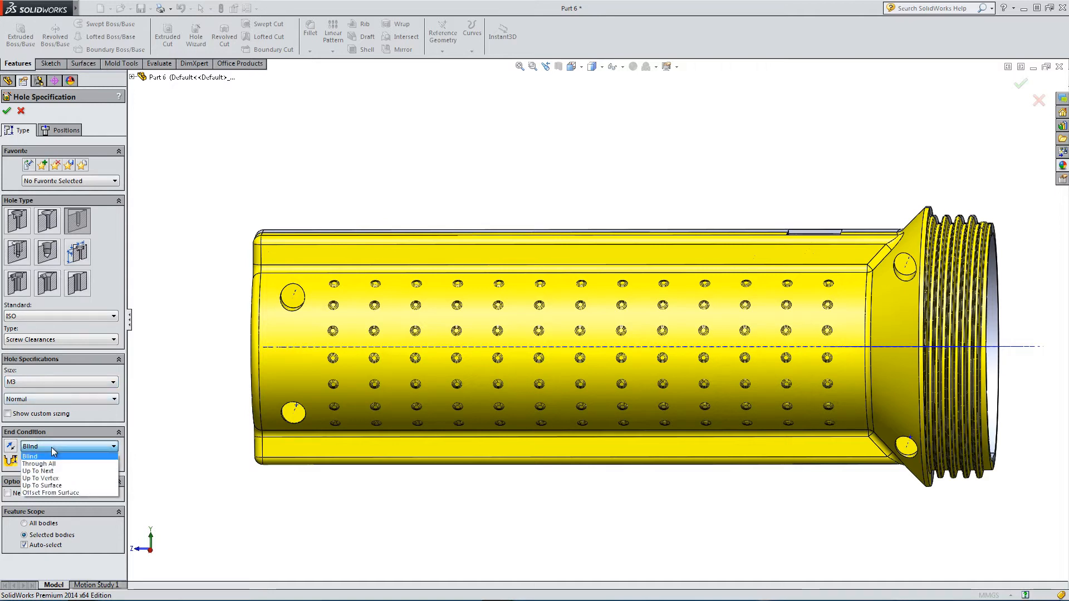
{"action": "left_click", "coordinate": [49, 465]}
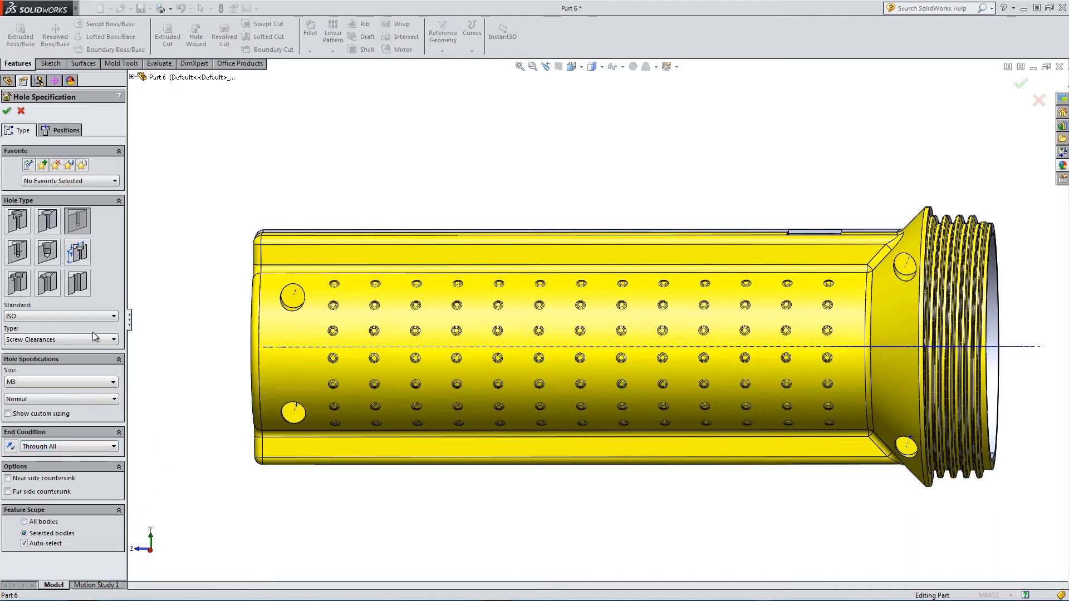
Position clearance holes at the centres of the two closed-end circular recesses, using the recess floor as the hole face
{"action": "left_click", "coordinate": [66, 130]}
{"action": "scroll", "coordinate": [337, 312], "scroll_direction": "down", "scroll_amount": 5}
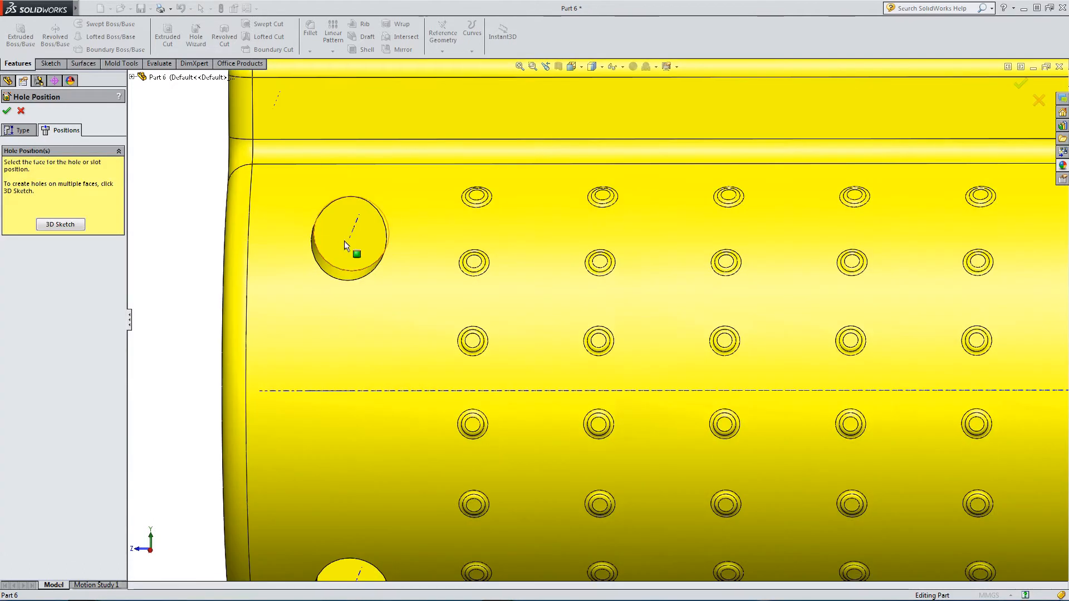
{"action": "left_click", "coordinate": [345, 245]}
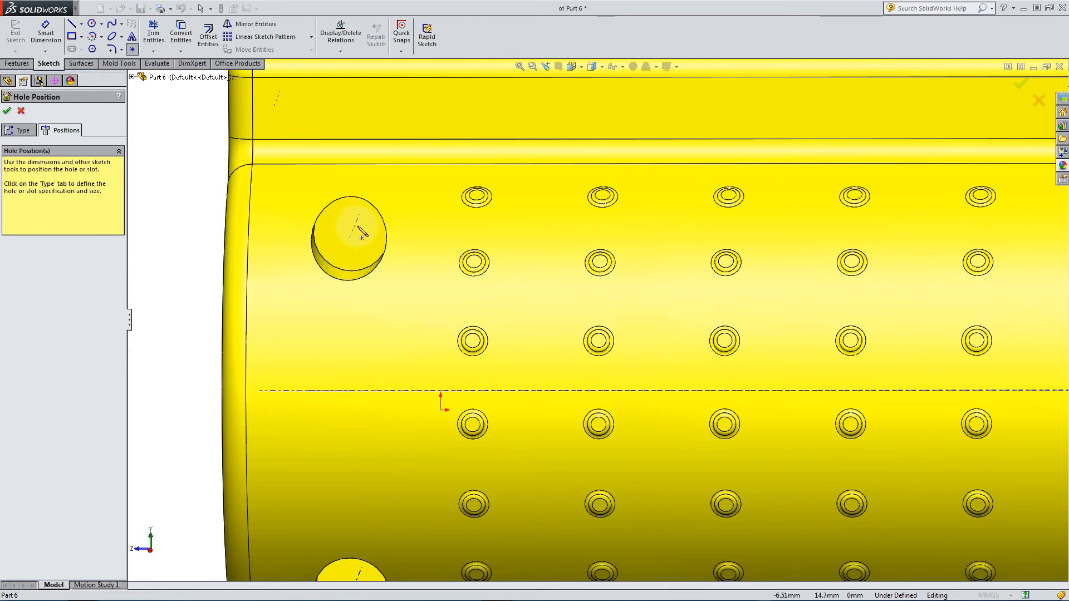
{"action": "left_click", "coordinate": [352, 234]}
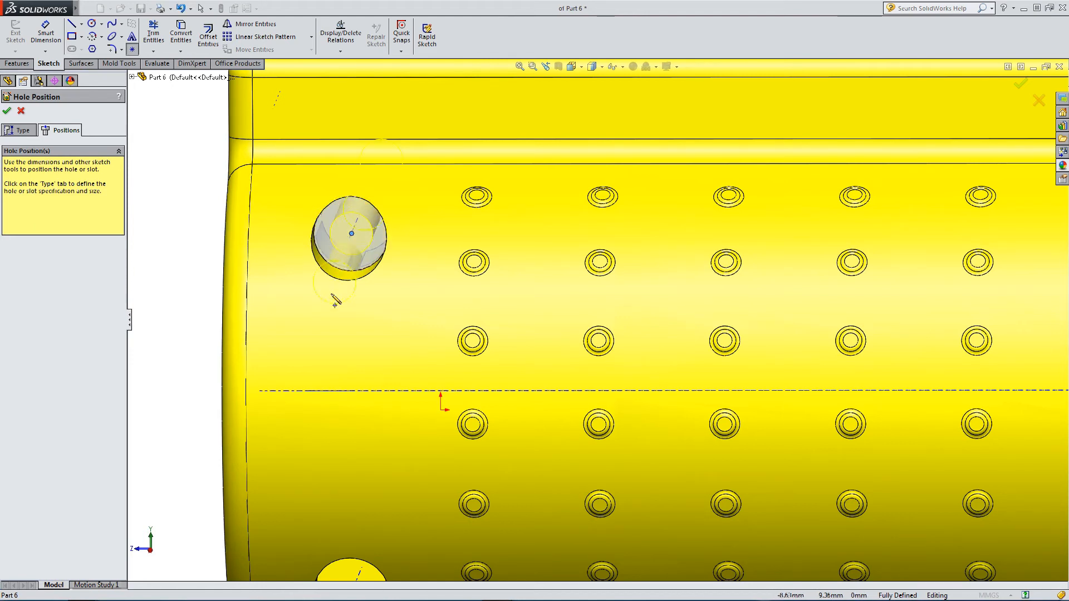
{"action": "scroll", "coordinate": [345, 358], "scroll_direction": "up", "scroll_amount": 4}
{"action": "scroll", "coordinate": [453, 477], "scroll_direction": "down", "scroll_amount": 4}
{"action": "scroll", "coordinate": [461, 456], "scroll_direction": "down", "scroll_amount": 3}
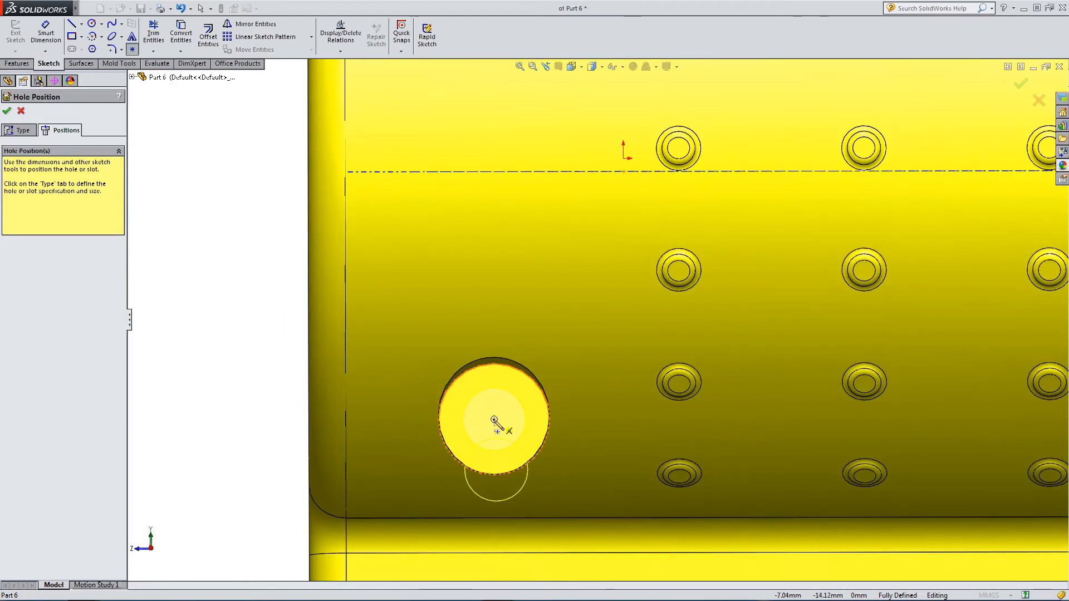
{"action": "left_click", "coordinate": [494, 420]}
Position clearance holes at the centres of the two circular recesses at the threaded end
{"action": "scroll", "coordinate": [626, 439], "scroll_direction": "up", "scroll_amount": 3}
{"action": "scroll", "coordinate": [627, 439], "scroll_direction": "up", "scroll_amount": 5}
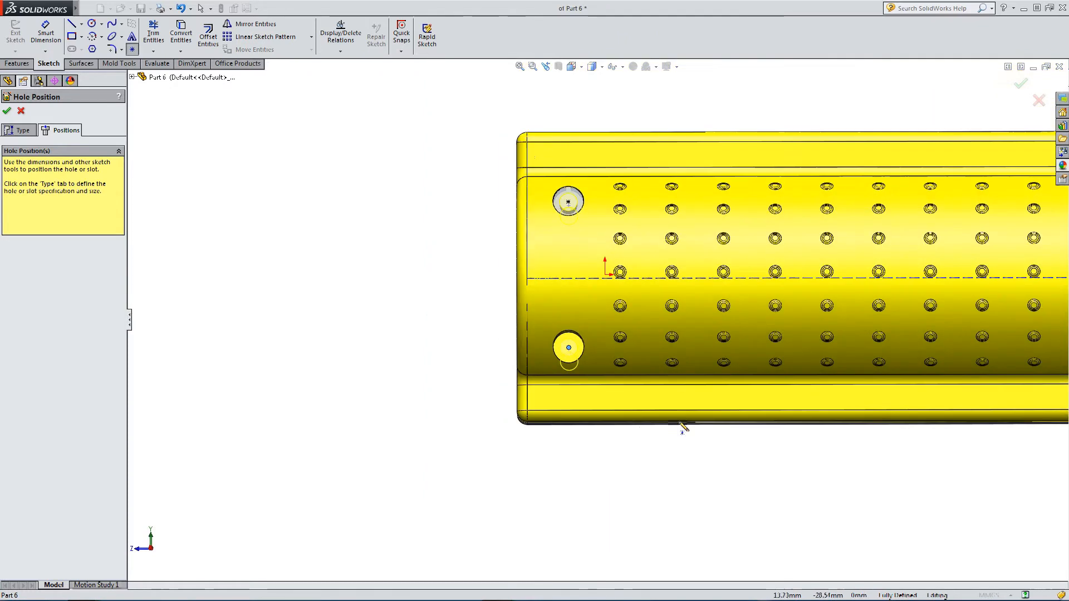
{"action": "scroll", "coordinate": [924, 256], "scroll_direction": "down", "scroll_amount": 3}
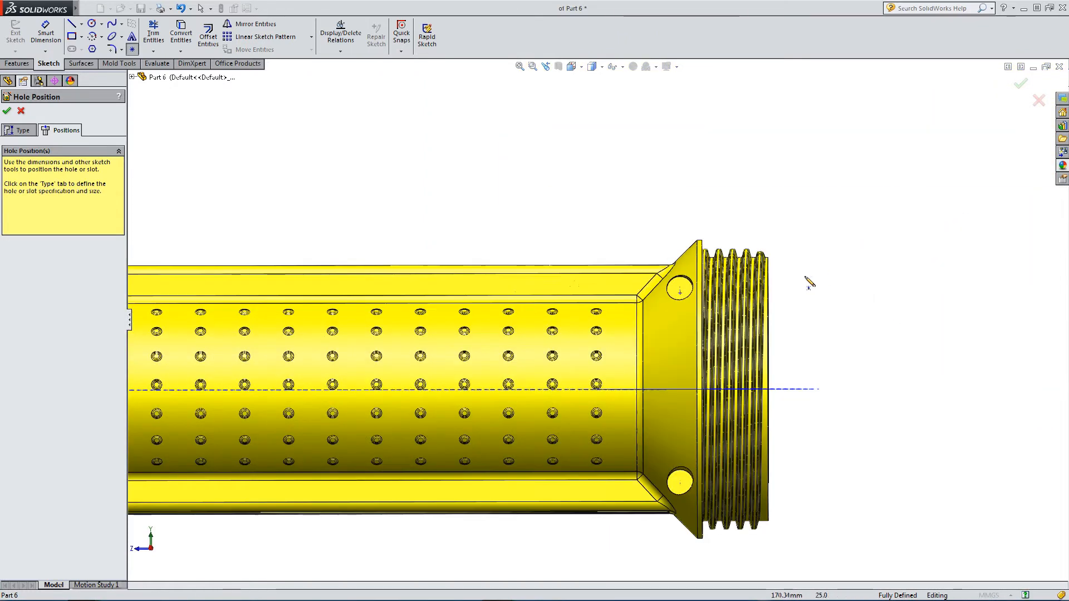
{"action": "scroll", "coordinate": [668, 295], "scroll_direction": "down", "scroll_amount": 8}
{"action": "scroll", "coordinate": [630, 304], "scroll_direction": "down", "scroll_amount": 2}
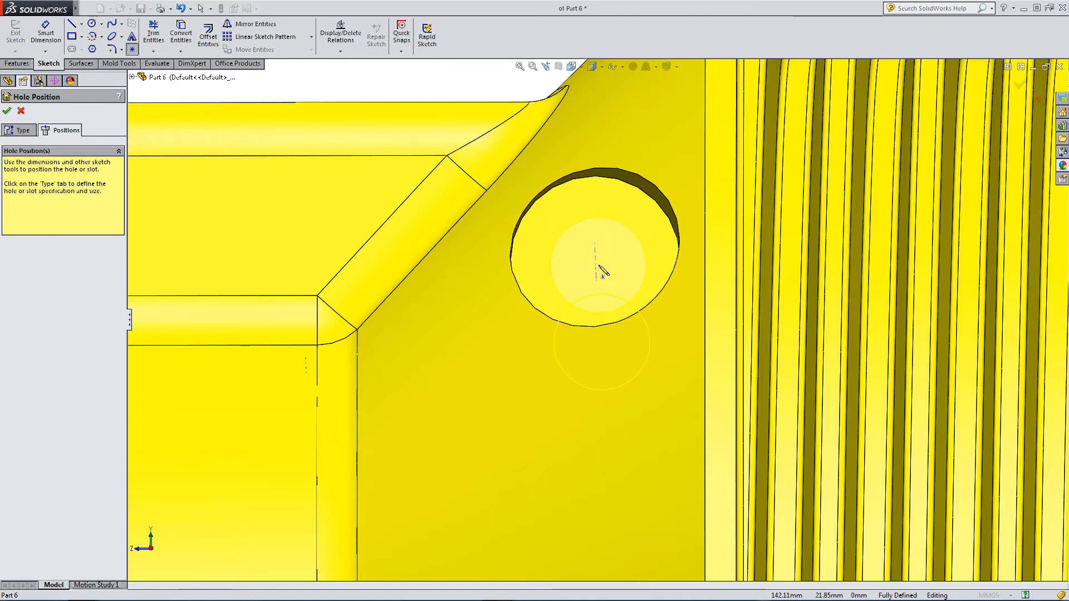
{"action": "left_click", "coordinate": [595, 261]}
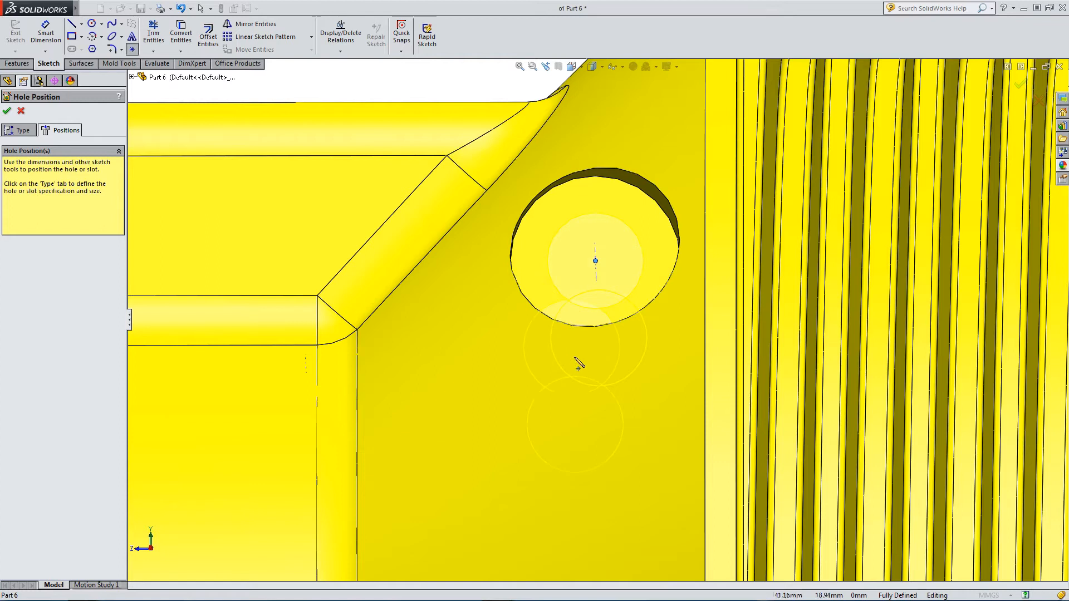
{"action": "scroll", "coordinate": [531, 446], "scroll_direction": "up", "scroll_amount": 3}
{"action": "scroll", "coordinate": [523, 450], "scroll_direction": "up", "scroll_amount": 3}
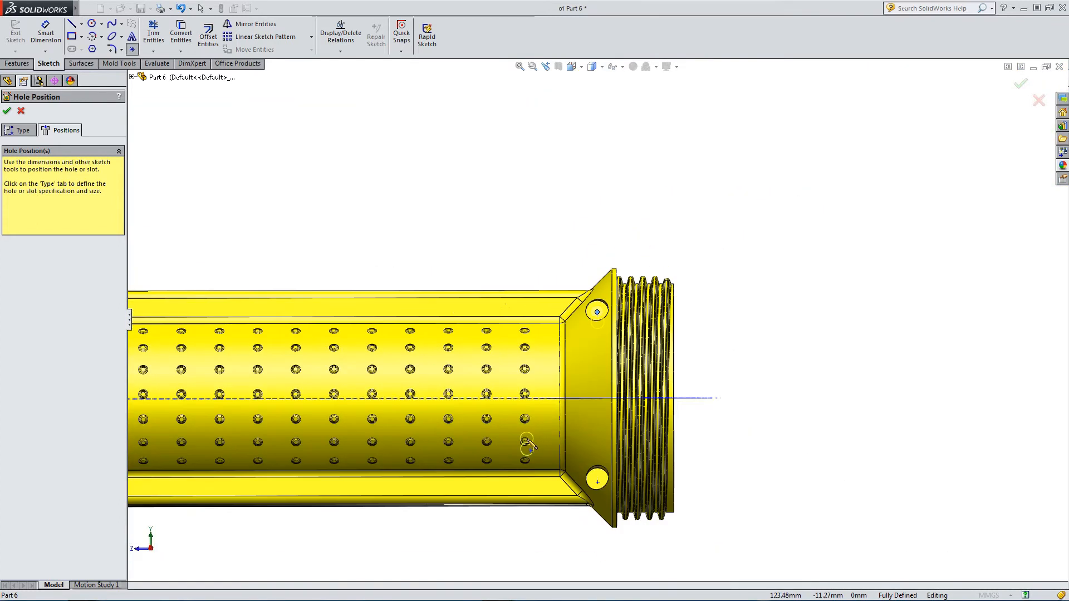
{"action": "scroll", "coordinate": [535, 445], "scroll_direction": "down", "scroll_amount": 1}
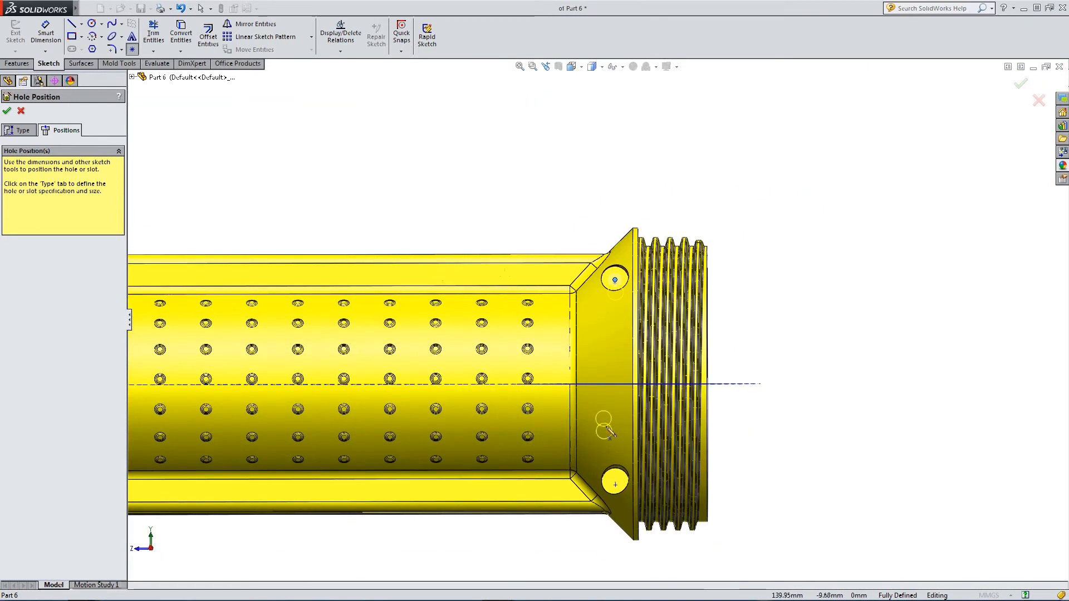
{"action": "scroll", "coordinate": [610, 485], "scroll_direction": "down", "scroll_amount": 6}
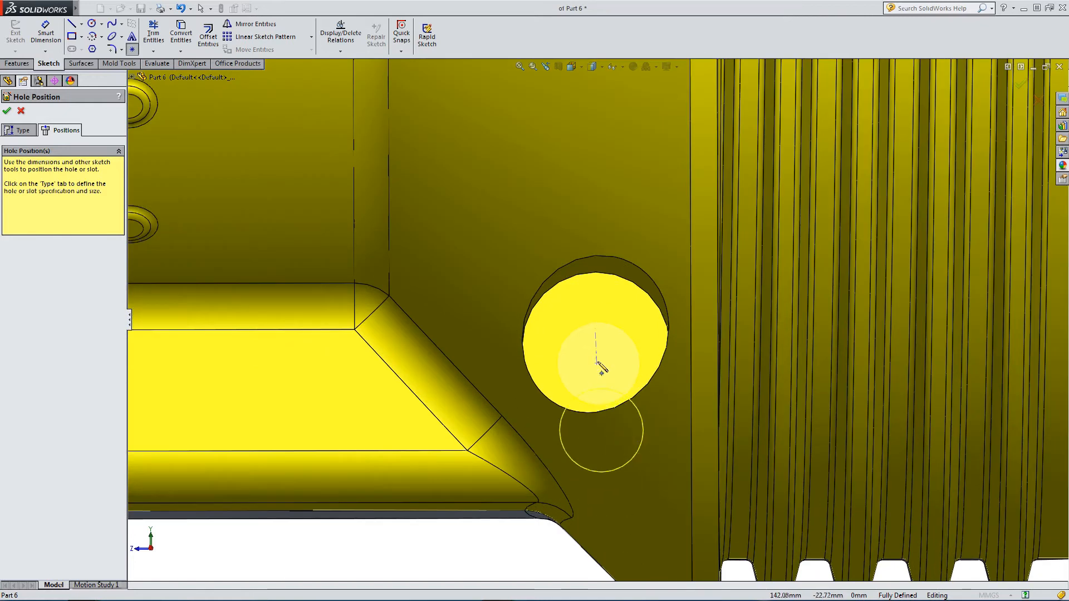
{"action": "left_click", "coordinate": [595, 346]}
Turn off automatic body selection, limit the clearance holes to the yellow housing half, and create them
{"action": "scroll", "coordinate": [513, 429], "scroll_direction": "up", "scroll_amount": 4}
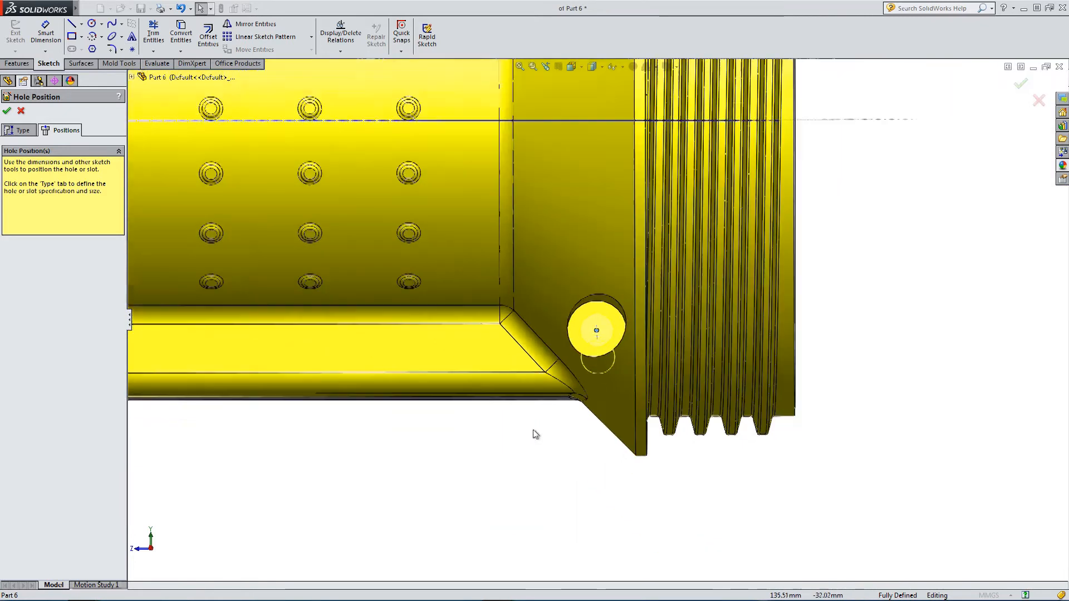
{"action": "scroll", "coordinate": [533, 434], "scroll_direction": "up", "scroll_amount": 4}
{"action": "scroll", "coordinate": [592, 366], "scroll_direction": "down", "scroll_amount": 5}
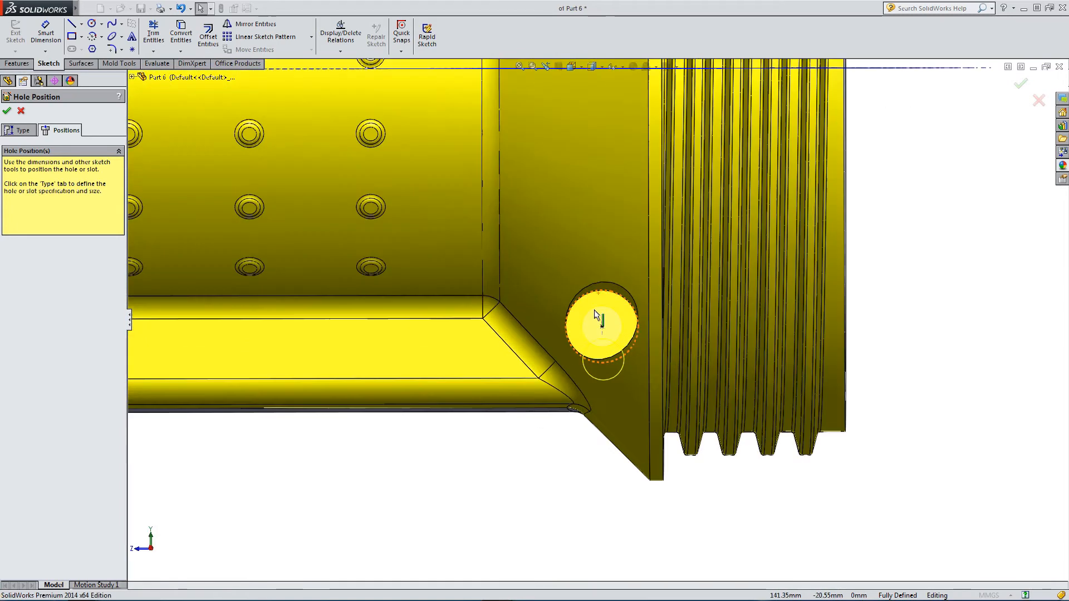
{"action": "scroll", "coordinate": [593, 345], "scroll_direction": "down", "scroll_amount": 1}
{"action": "scroll", "coordinate": [593, 366], "scroll_direction": "up", "scroll_amount": 4}
{"action": "middle_click_drag", "start_coordinate": [592, 364], "coordinate": [459, 407]}
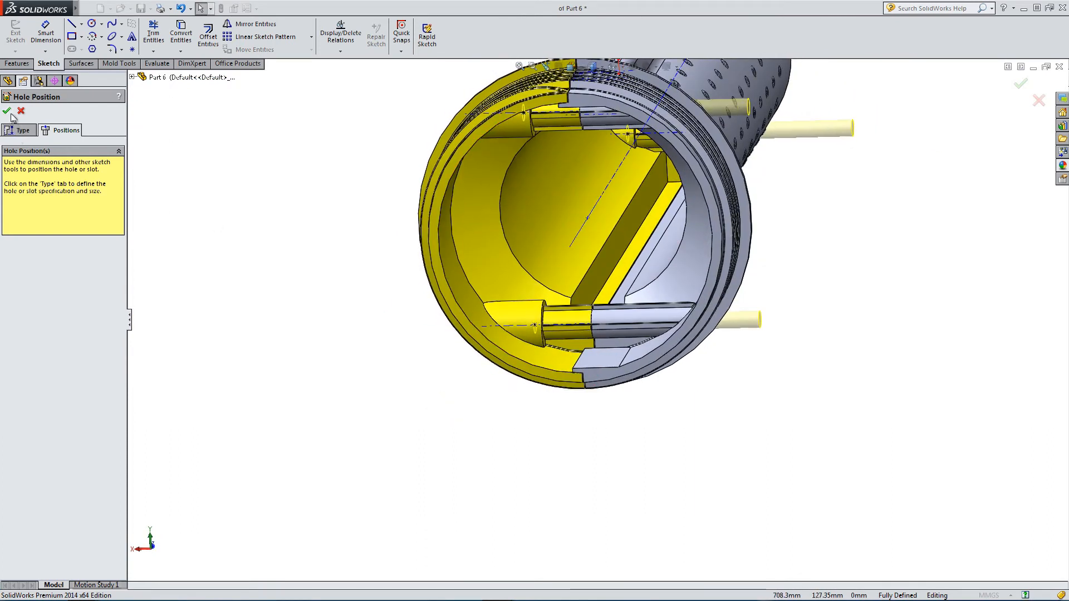
{"action": "left_click", "coordinate": [14, 134]}
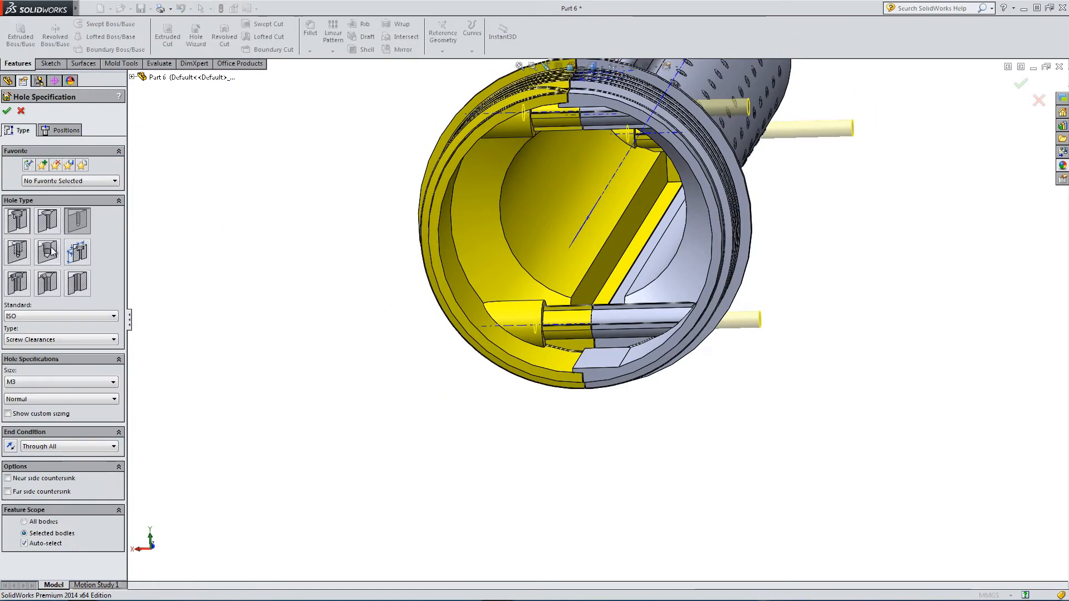
{"action": "left_click", "coordinate": [42, 449]}
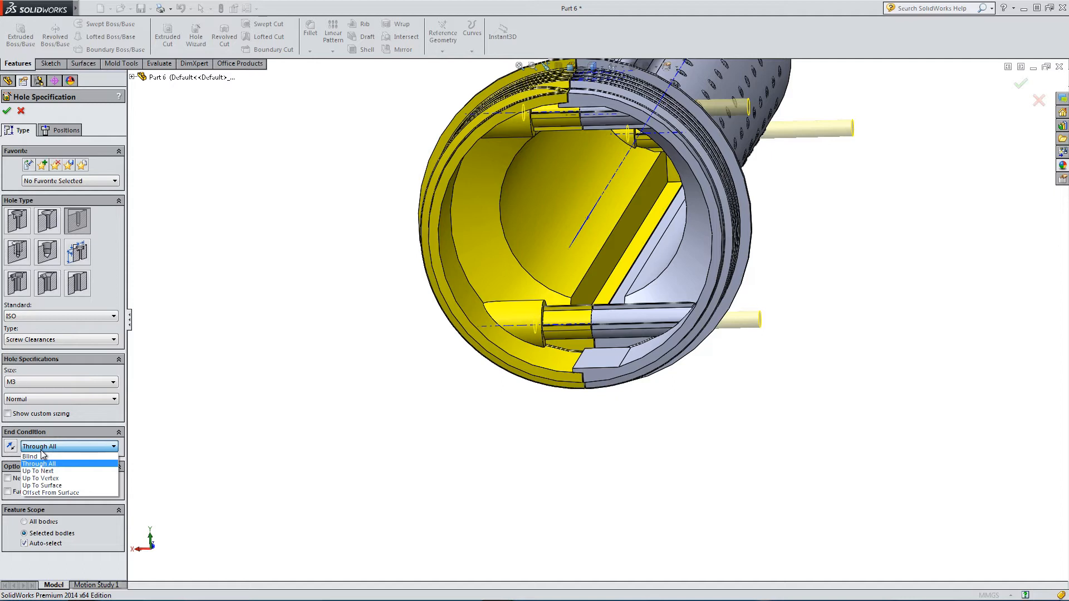
{"action": "left_click", "coordinate": [42, 451]}
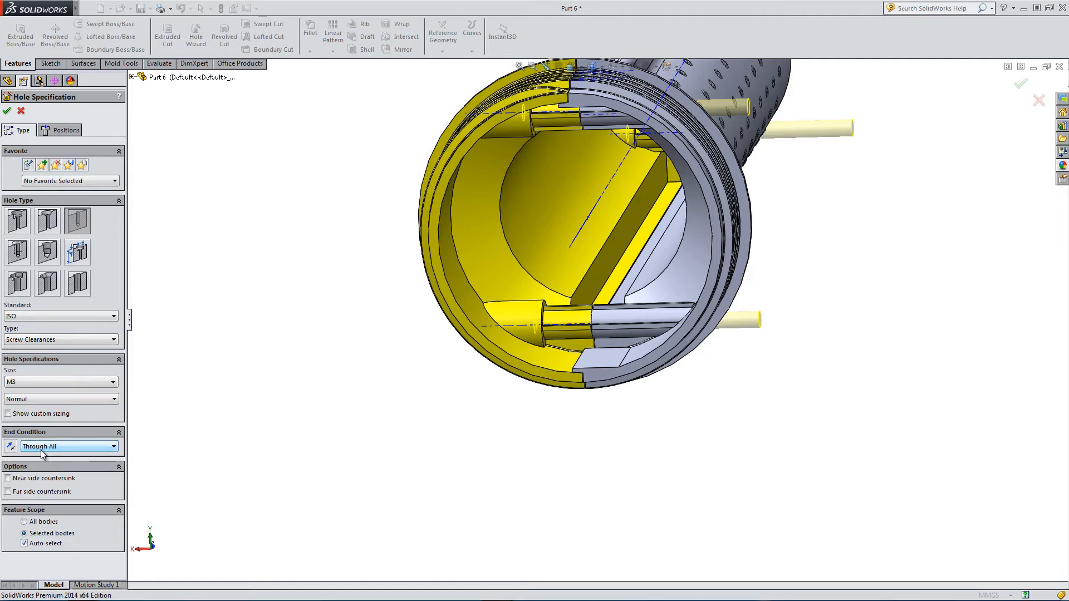
{"action": "left_click", "coordinate": [24, 543]}
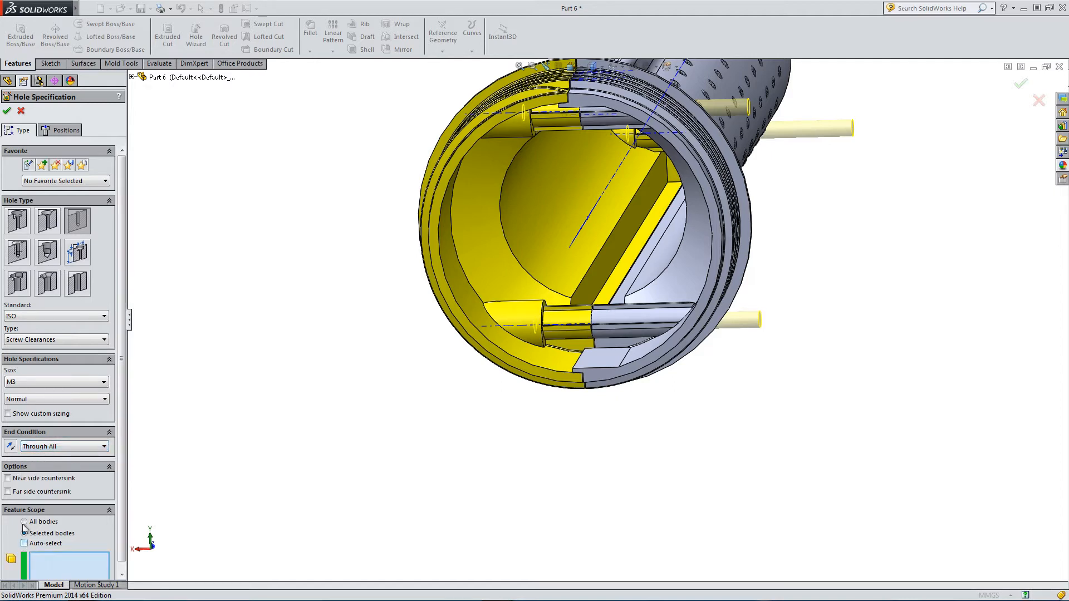
{"action": "left_click", "coordinate": [462, 255]}
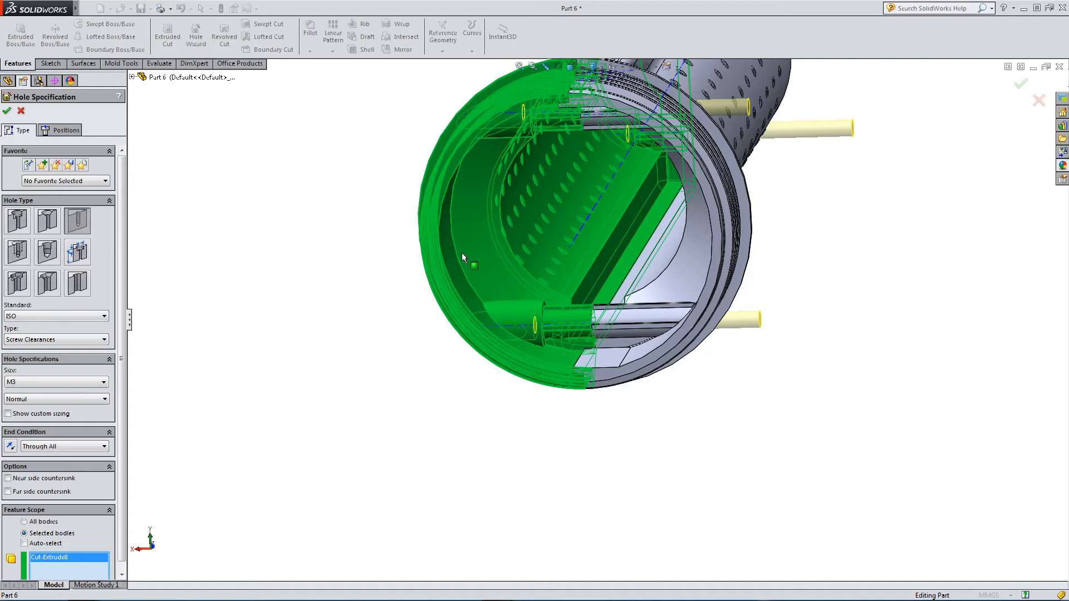
{"action": "left_click", "coordinate": [8, 112]}
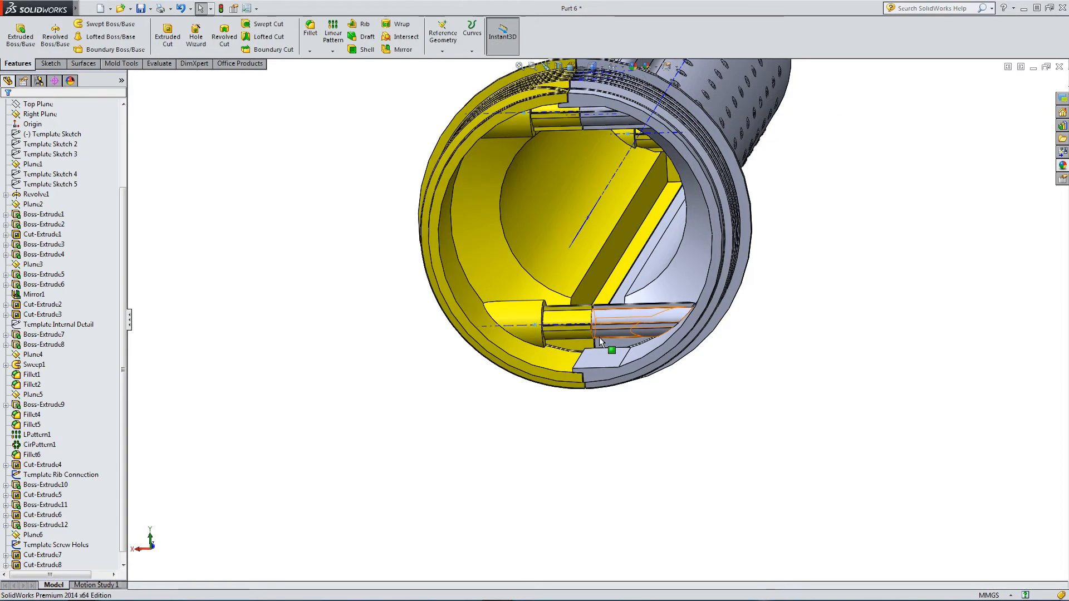
Hide the yellow housing half so the inside of the grey half is exposed
{"action": "middle_click_drag", "start_coordinate": [612, 345], "coordinate": [596, 436]}
{"action": "left_click", "coordinate": [474, 203]}
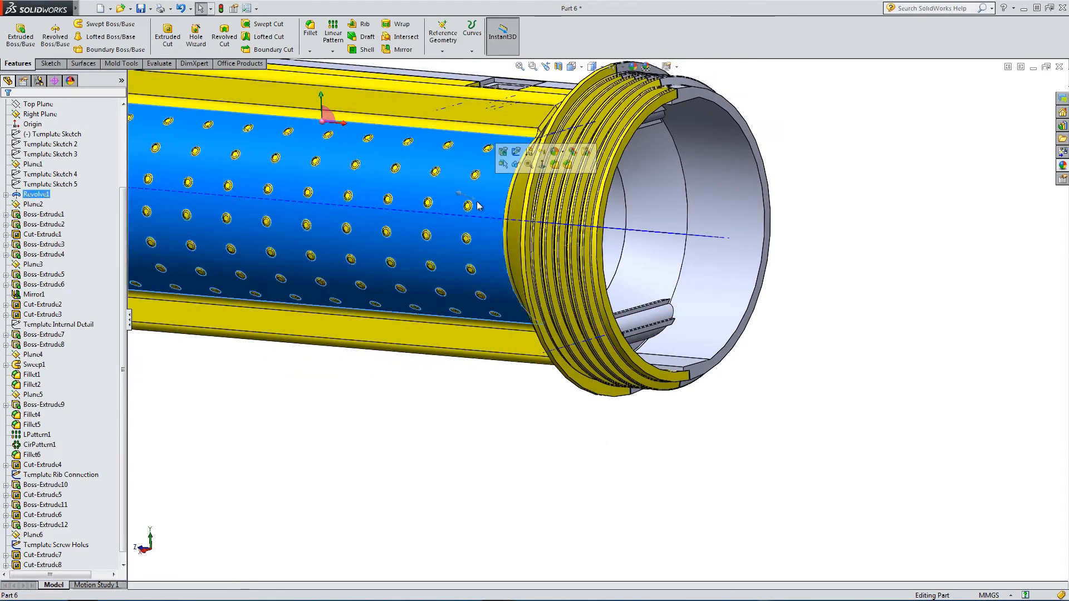
{"action": "left_click", "coordinate": [516, 165]}
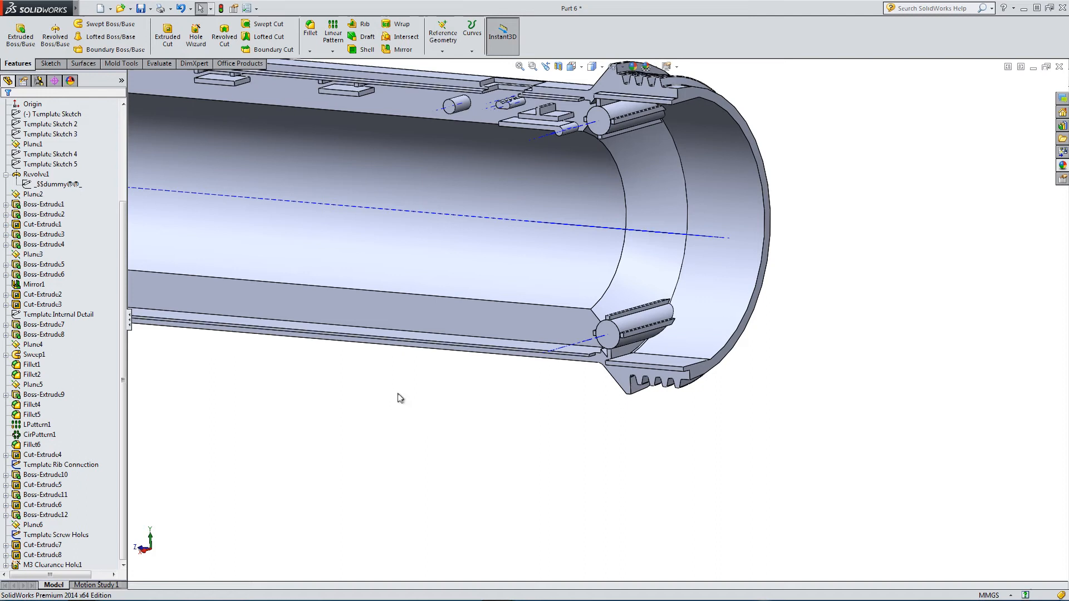
Set up a second Hole Wizard hole as an ISO Tap Drills type, size M3, with a Through All end condition
{"action": "middle_click_drag", "start_coordinate": [401, 391], "coordinate": [286, 258]}
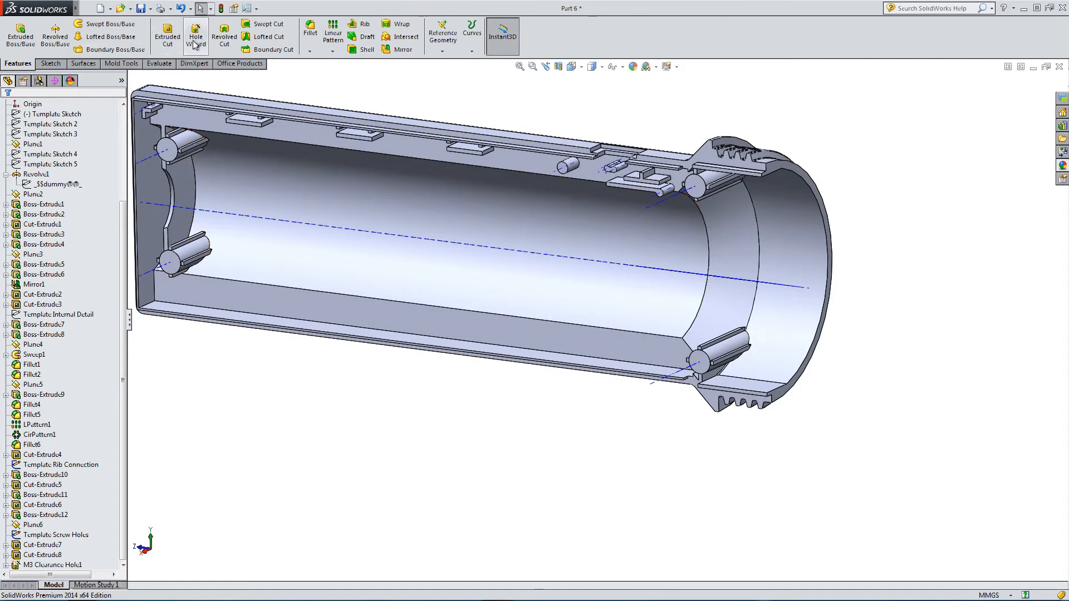
{"action": "left_click", "coordinate": [199, 37]}
{"action": "scroll", "coordinate": [629, 222], "scroll_direction": "down", "scroll_amount": 5}
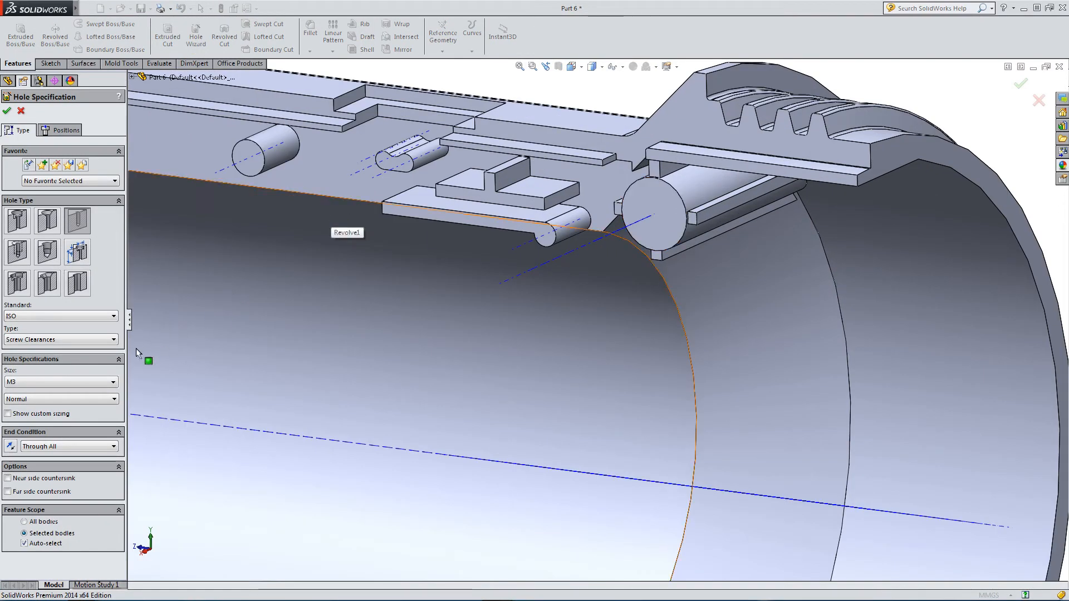
{"action": "left_click", "coordinate": [44, 340]}
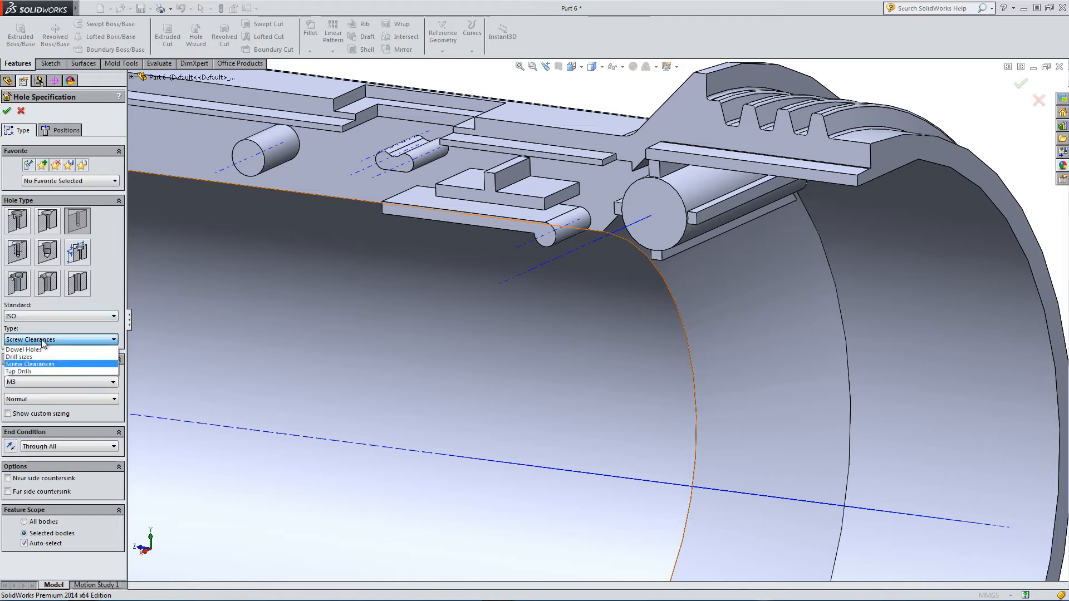
{"action": "left_click", "coordinate": [30, 371]}
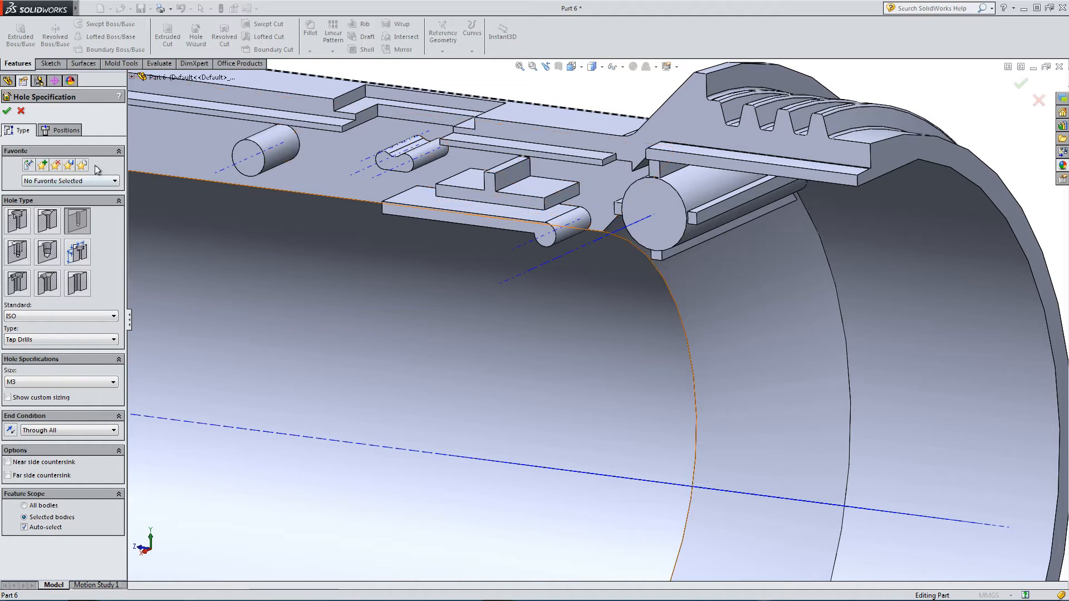
Position M3 tap drill holes at the centres of the two screw posts at the threaded end of the grey half
{"action": "left_click", "coordinate": [78, 131]}
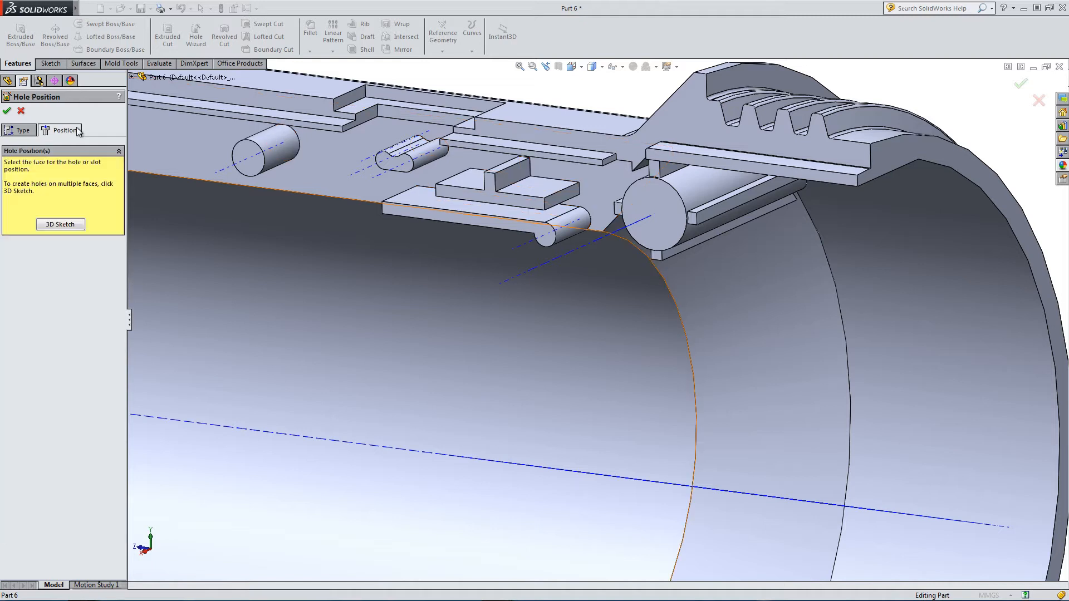
{"action": "left_click", "coordinate": [657, 236]}
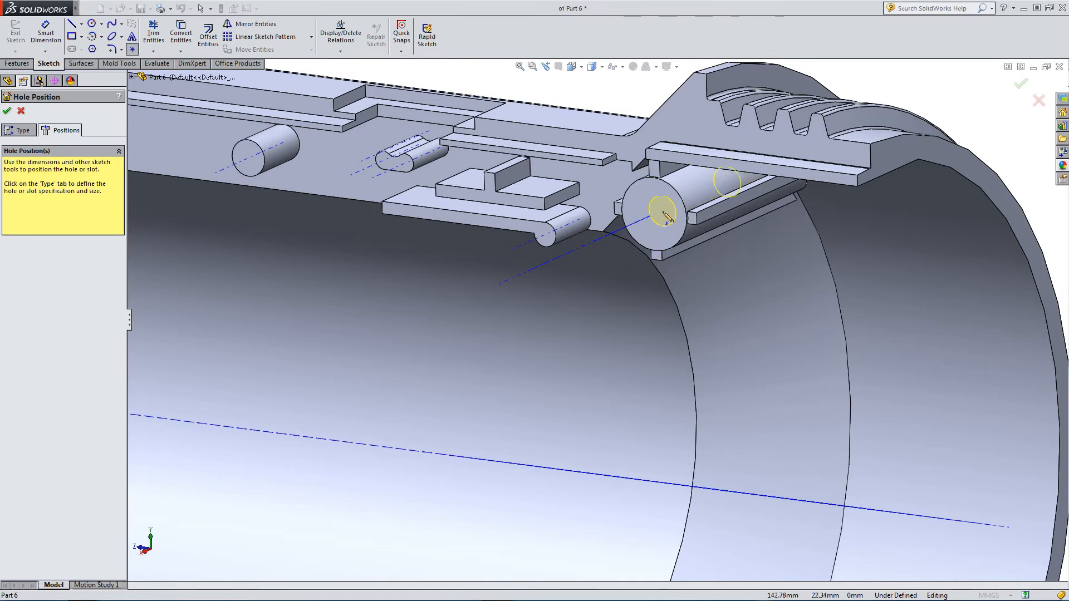
{"action": "left_click", "coordinate": [655, 215]}
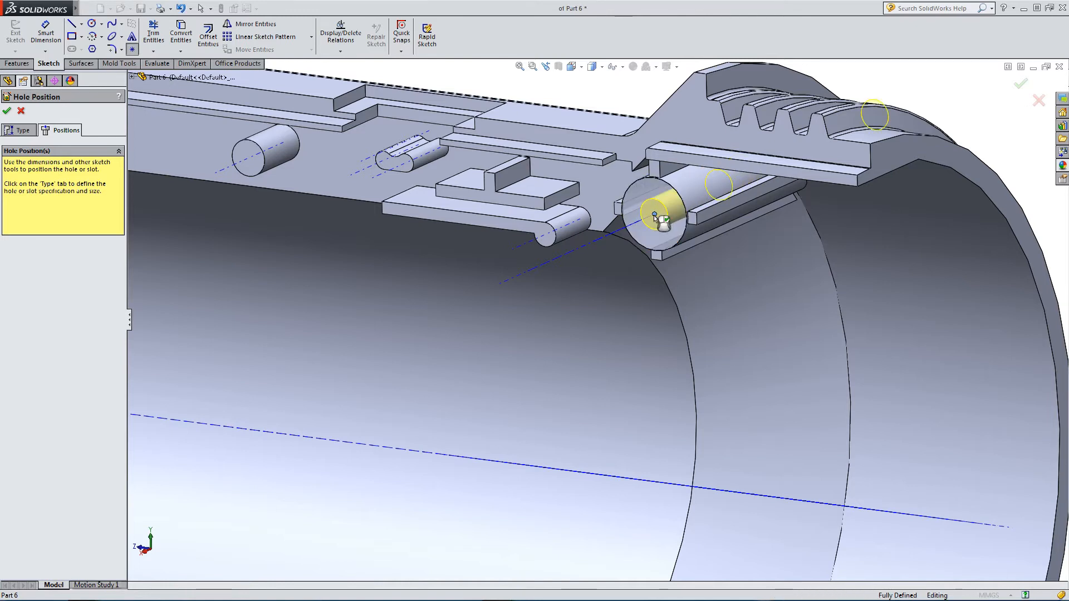
{"action": "scroll", "coordinate": [607, 317], "scroll_direction": "up", "scroll_amount": 8}
{"action": "scroll", "coordinate": [640, 413], "scroll_direction": "down", "scroll_amount": 6}
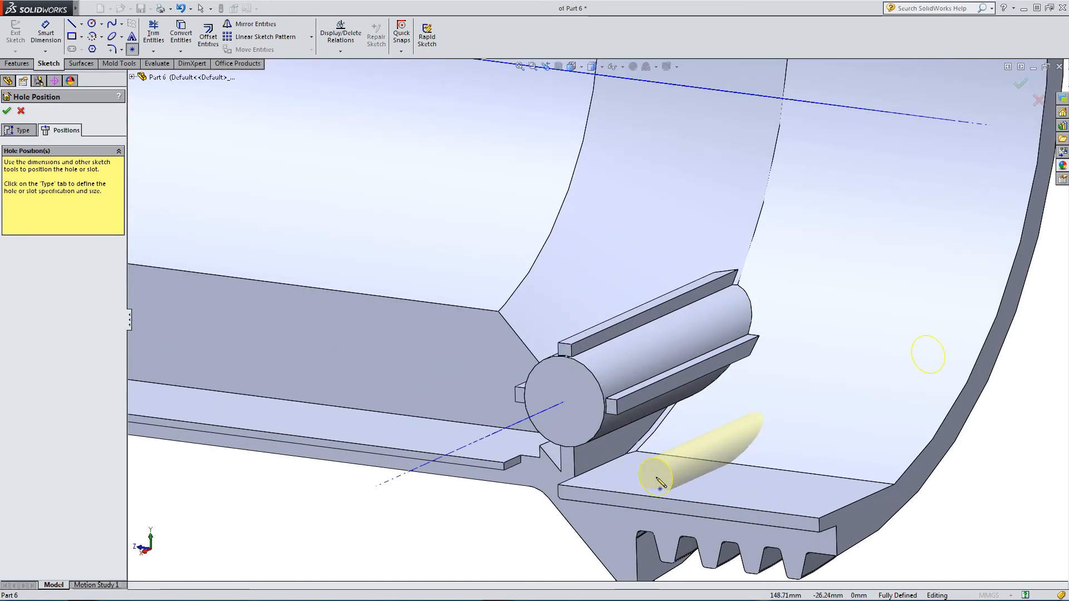
{"action": "left_click", "coordinate": [564, 408]}
{"action": "scroll", "coordinate": [550, 461], "scroll_direction": "up", "scroll_amount": 3}
{"action": "scroll", "coordinate": [550, 461], "scroll_direction": "up", "scroll_amount": 4}
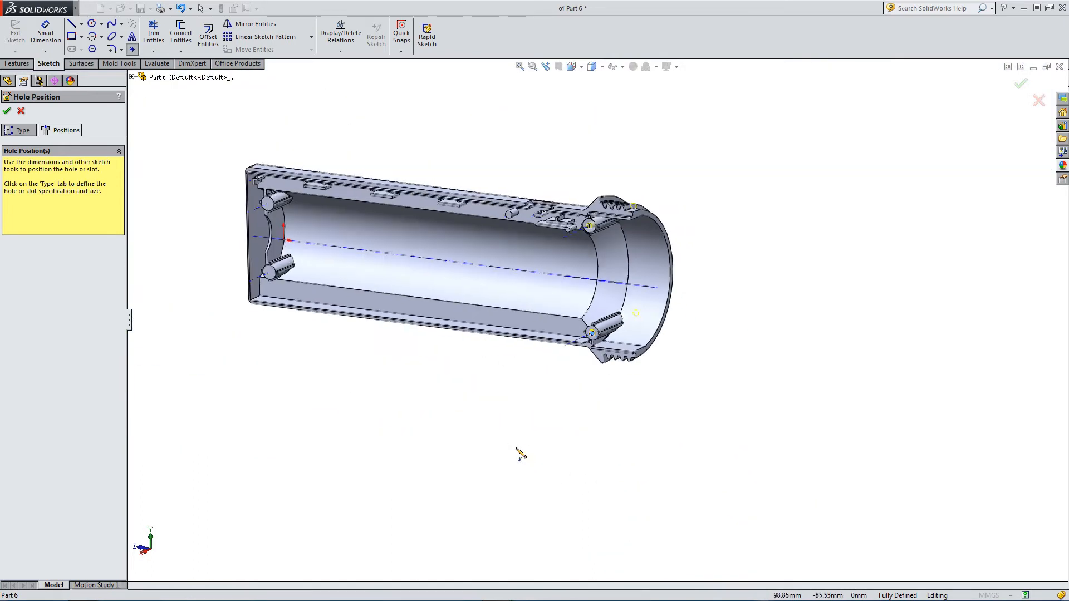
Place a tap drill hole at the centre of the lower screw post at the flat end and create the holes
{"action": "scroll", "coordinate": [382, 286], "scroll_direction": "down", "scroll_amount": 6}
{"action": "scroll", "coordinate": [419, 306], "scroll_direction": "down", "scroll_amount": 5}
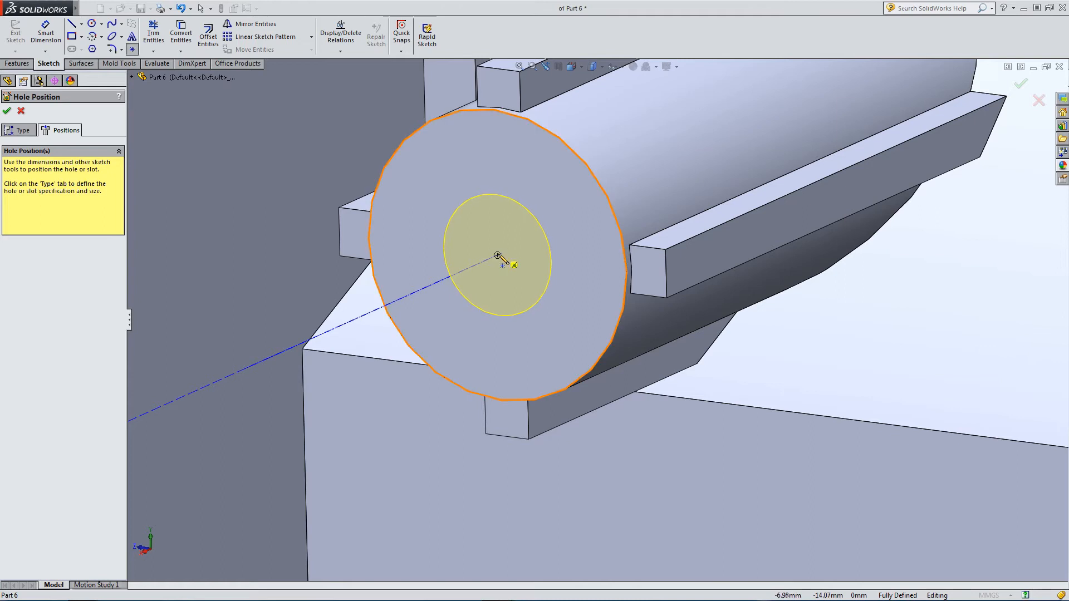
{"action": "left_click", "coordinate": [497, 256]}
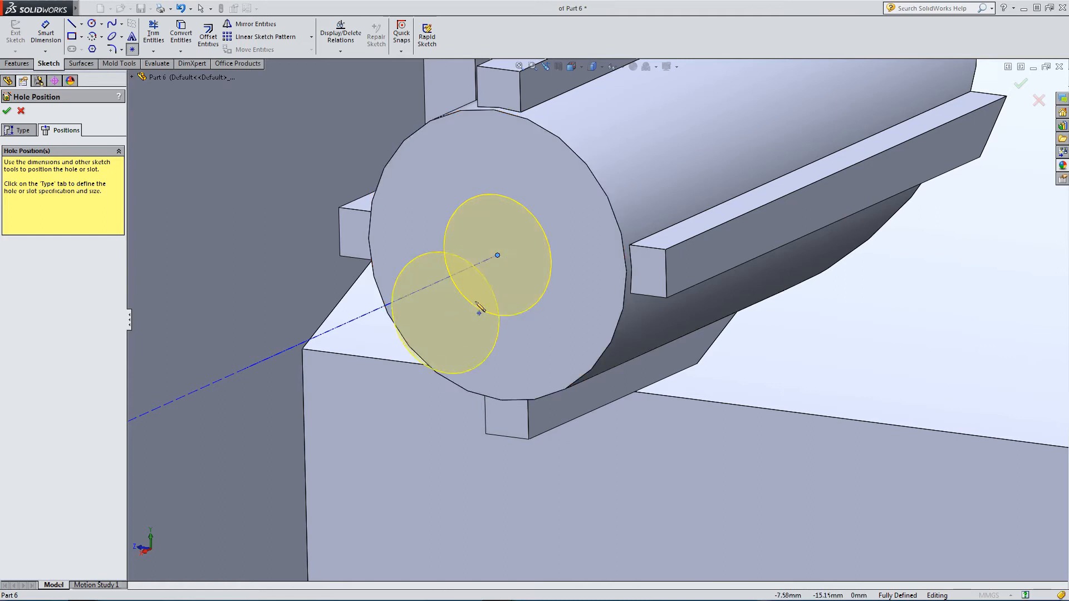
{"action": "scroll", "coordinate": [476, 309], "scroll_direction": "up", "scroll_amount": 4}
{"action": "scroll", "coordinate": [471, 305], "scroll_direction": "up", "scroll_amount": 4}
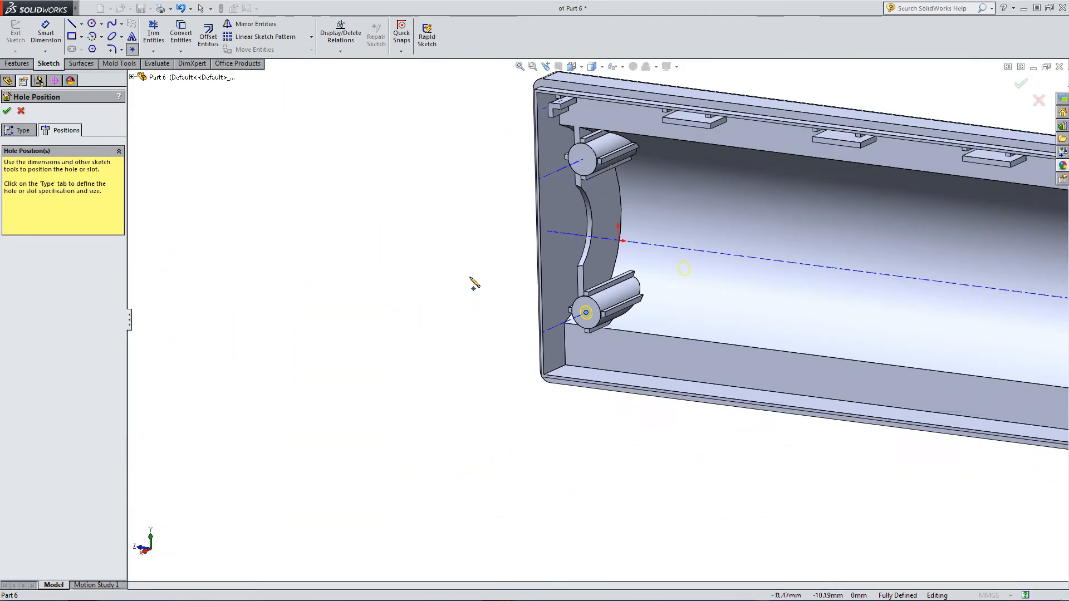
{"action": "scroll", "coordinate": [479, 288], "scroll_direction": "down", "scroll_amount": 2}
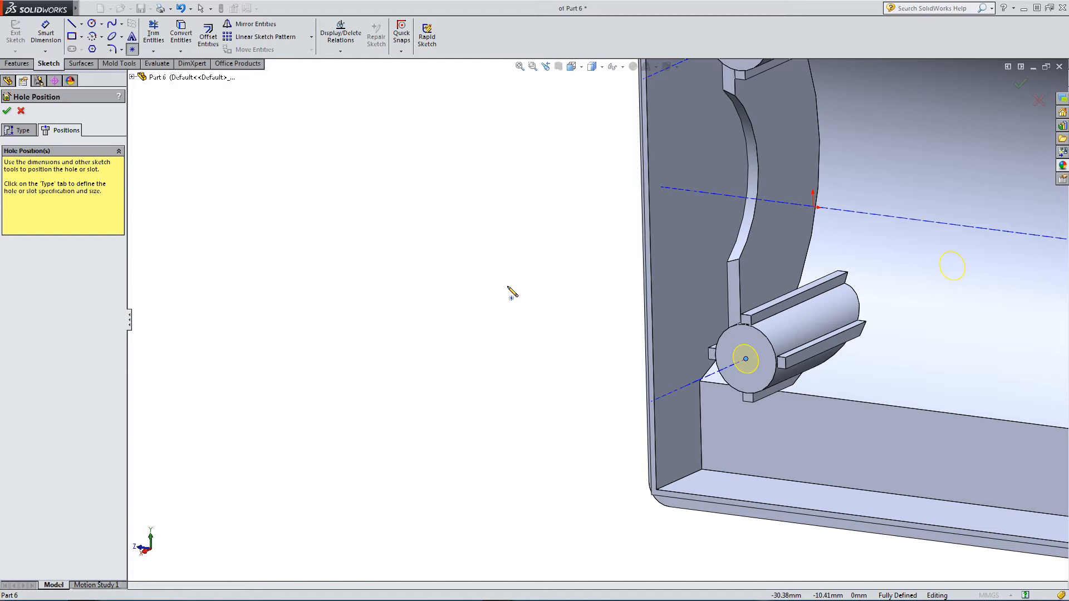
{"action": "left_click", "coordinate": [7, 111]}
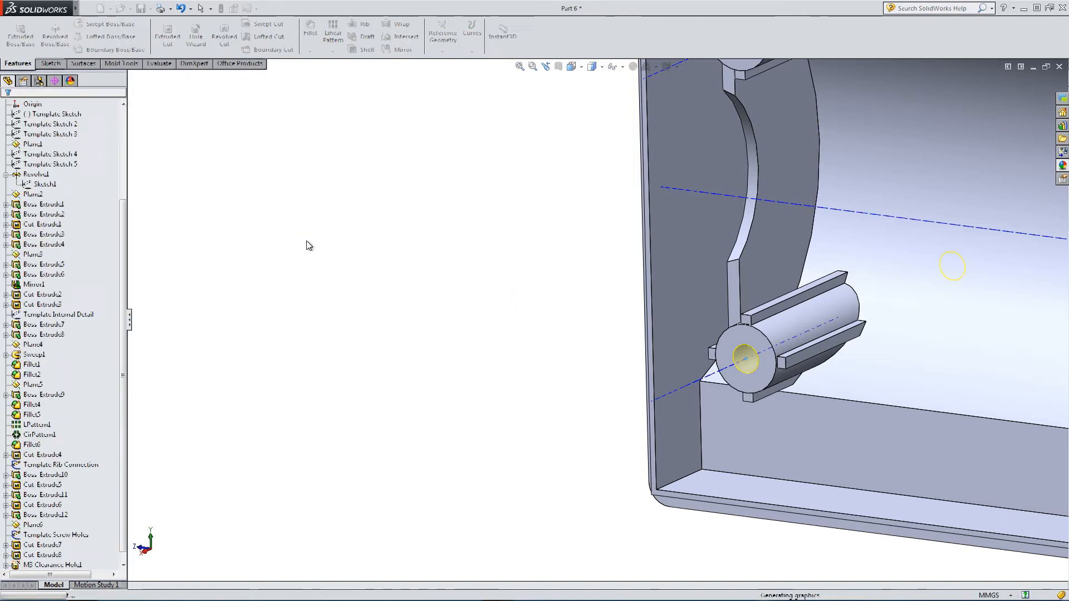
Edit the tap drill hole feature and change its end condition from Through All to Blind with a depth of 20 mm
{"action": "middle_click_drag", "start_coordinate": [542, 309], "coordinate": [509, 315]}
{"action": "scroll", "coordinate": [733, 410], "scroll_direction": "up", "scroll_amount": 6}
{"action": "middle_click_drag", "start_coordinate": [760, 365], "coordinate": [895, 410]}
{"action": "scroll", "coordinate": [925, 396], "scroll_direction": "down", "scroll_amount": 5}
{"action": "scroll", "coordinate": [926, 396], "scroll_direction": "down", "scroll_amount": 2}
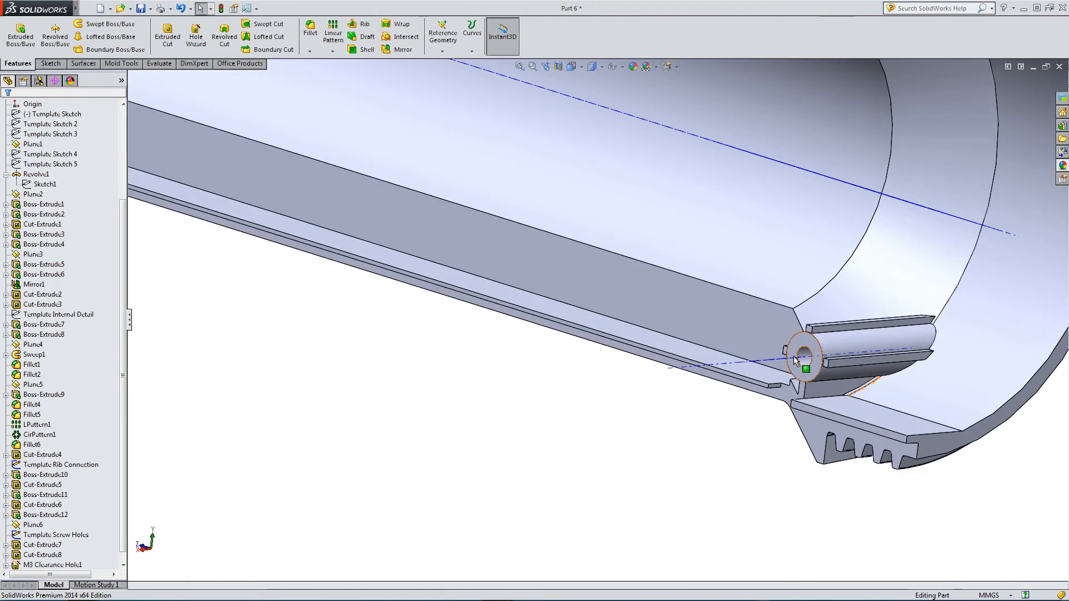
{"action": "left_click", "coordinate": [804, 357]}
{"action": "left_click", "coordinate": [833, 306]}
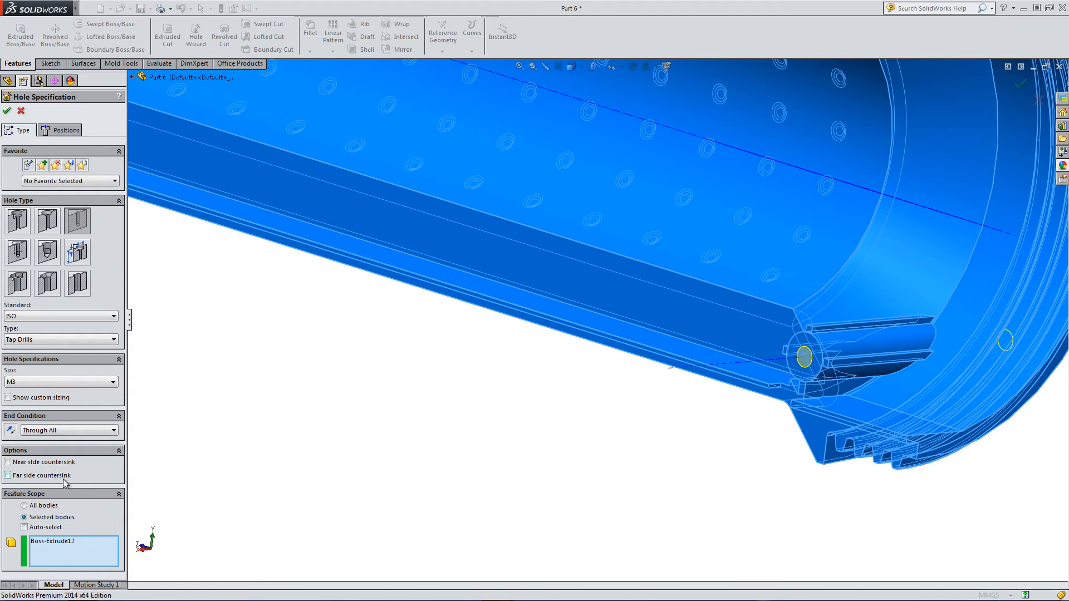
{"action": "left_click", "coordinate": [76, 542]}
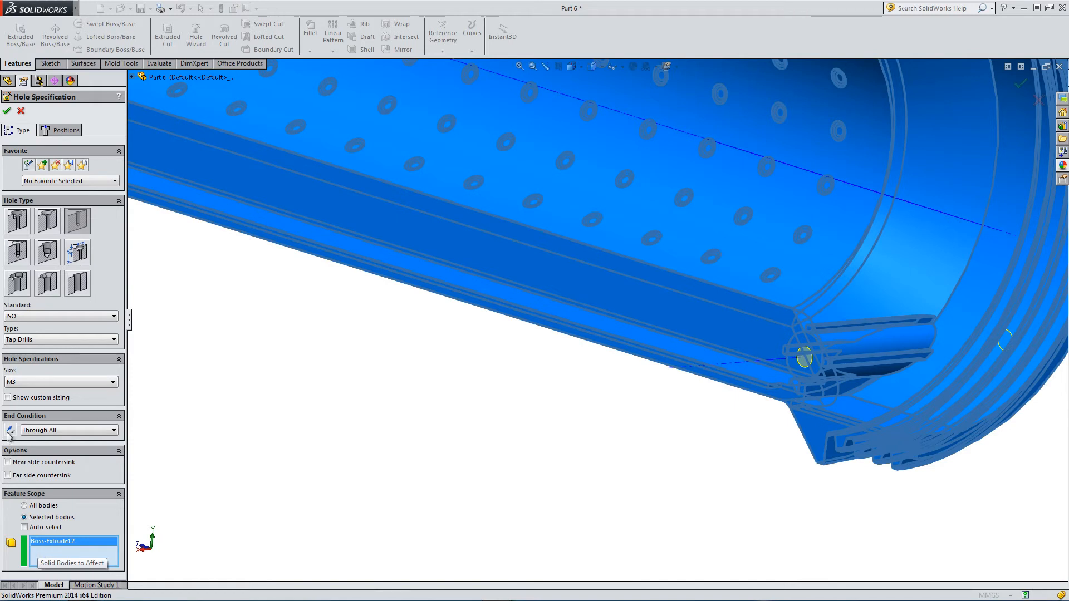
{"action": "left_click", "coordinate": [45, 431]}
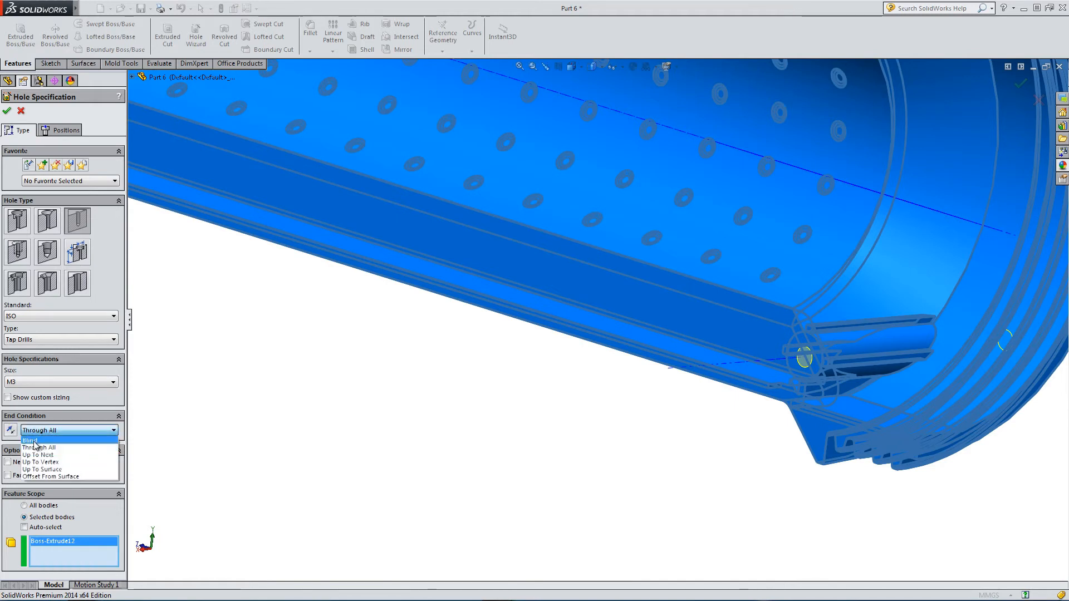
{"action": "left_click", "coordinate": [34, 441]}
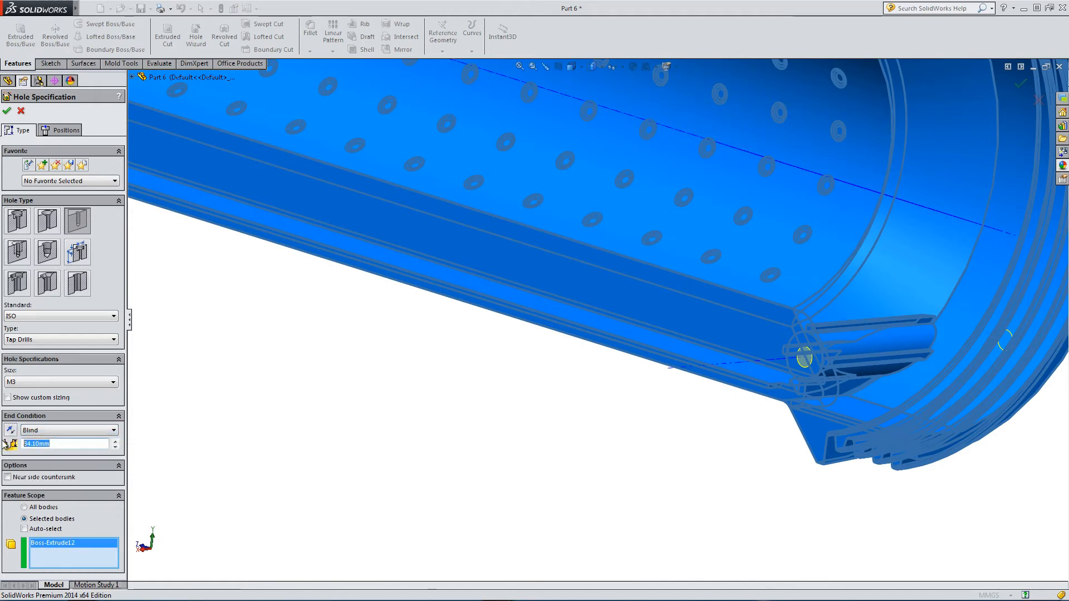
{"action": "type", "text": "20"}
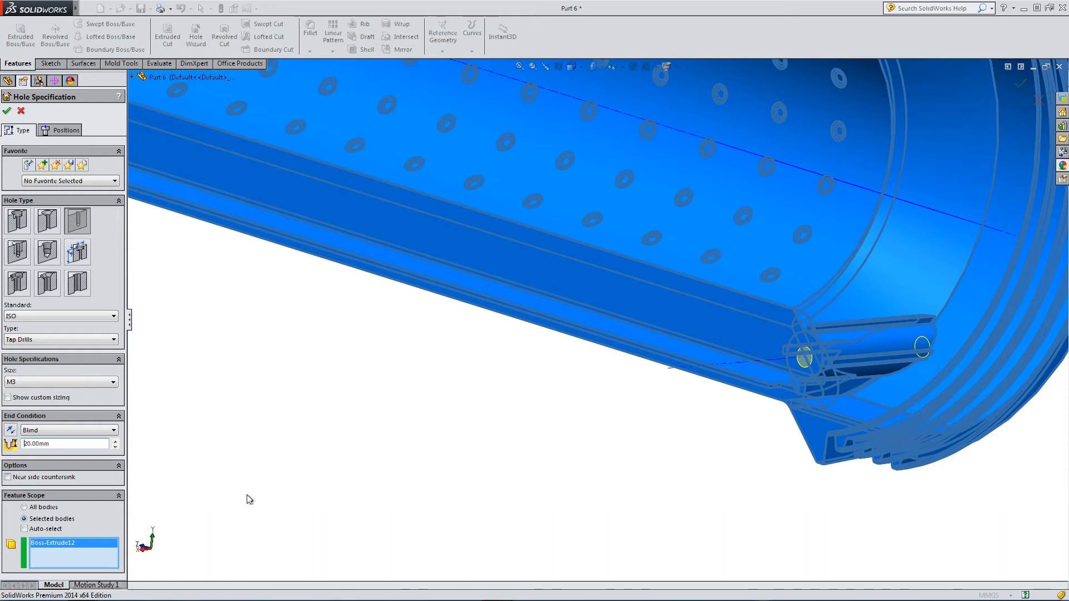
Set the tap drill hole depth to 15 mm and check how far the holes reach into the posts
{"action": "middle_click_drag", "start_coordinate": [735, 493], "coordinate": [501, 395]}
{"action": "double_click", "coordinate": [63, 443]}
{"action": "type", "text": "15"}
{"action": "key", "text": "Return"}
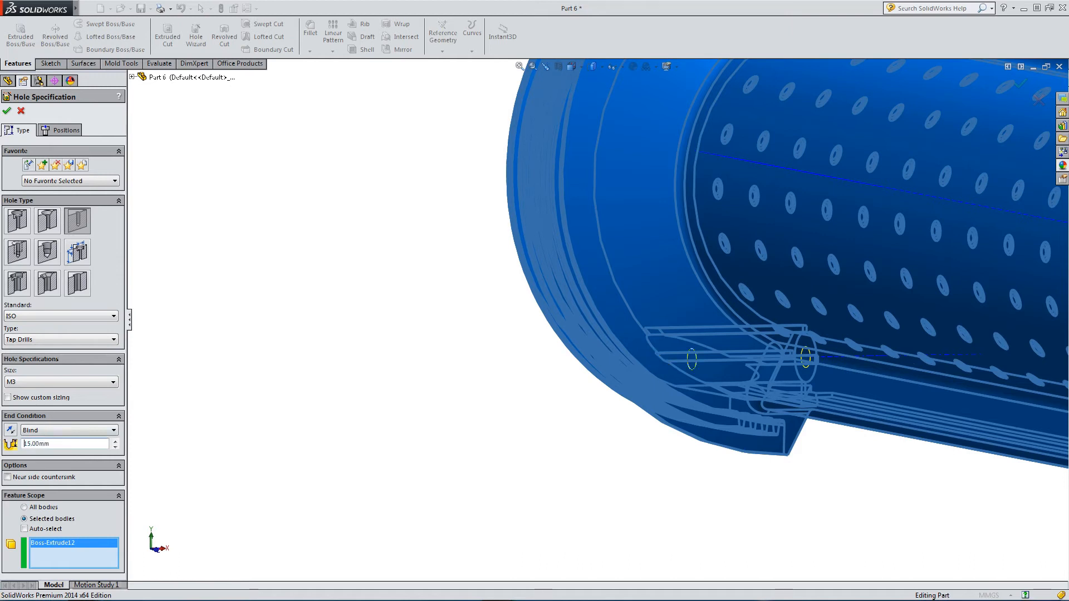
{"action": "middle_click_drag", "start_coordinate": [599, 485], "coordinate": [625, 378]}
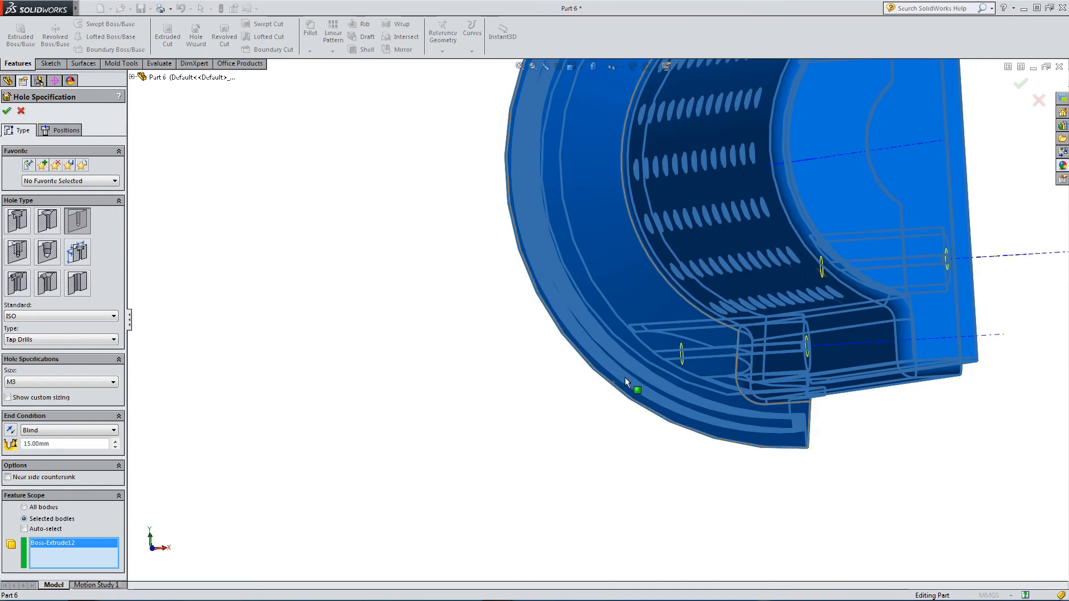
{"action": "scroll", "coordinate": [599, 413], "scroll_direction": "up", "scroll_amount": 5}
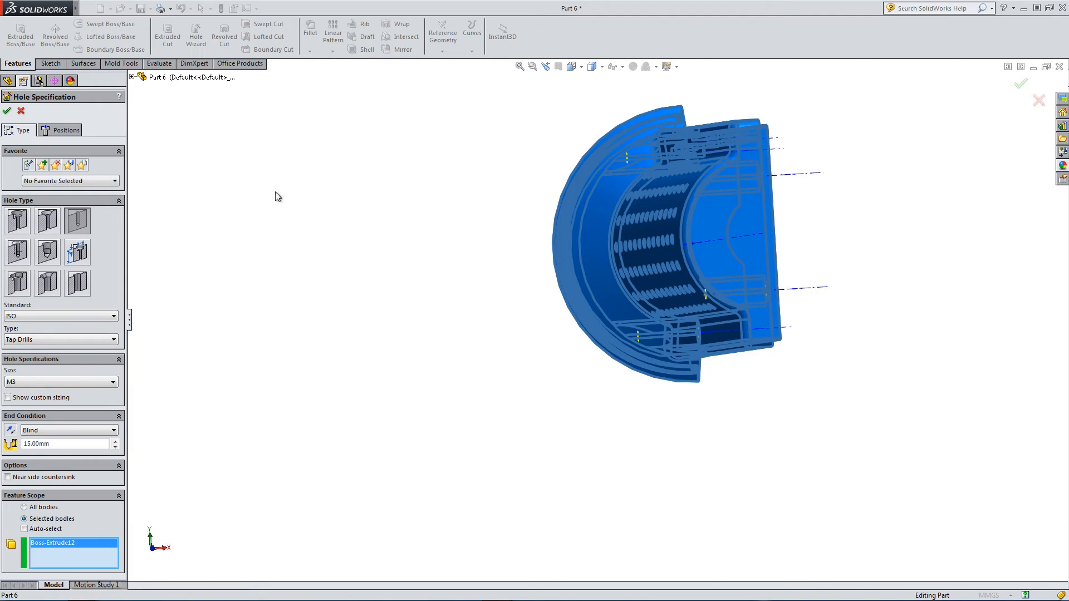
Set the tap drill hole depth to 12 mm and apply the edited feature
{"action": "double_click", "coordinate": [63, 444]}
{"action": "type", "text": "12"}
{"action": "key", "text": "Return"}
{"action": "middle_click_drag", "start_coordinate": [615, 182], "coordinate": [606, 222]}
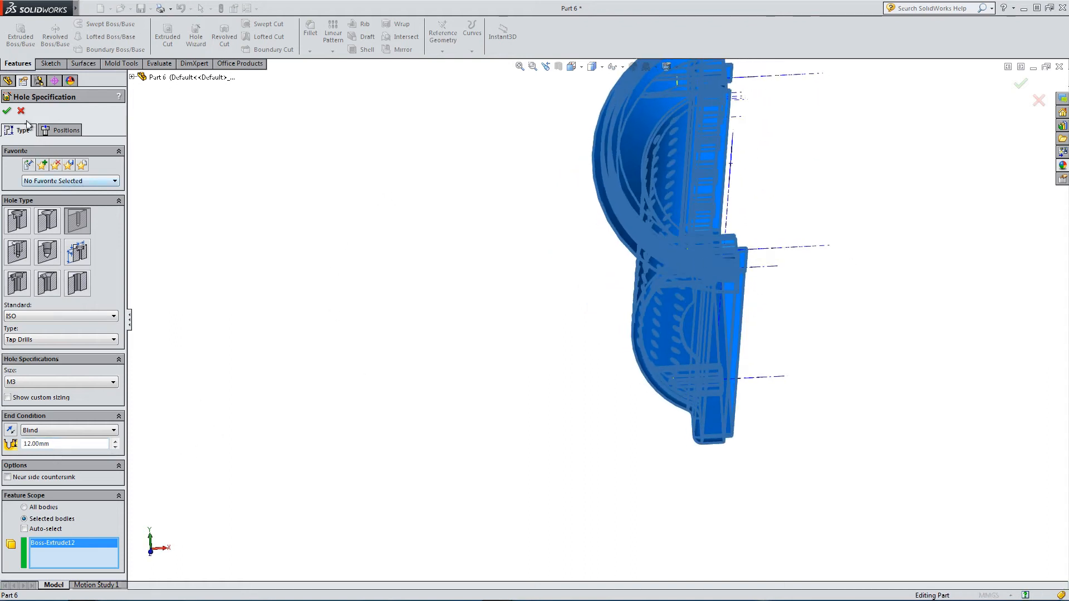
{"action": "left_click", "coordinate": [9, 112]}
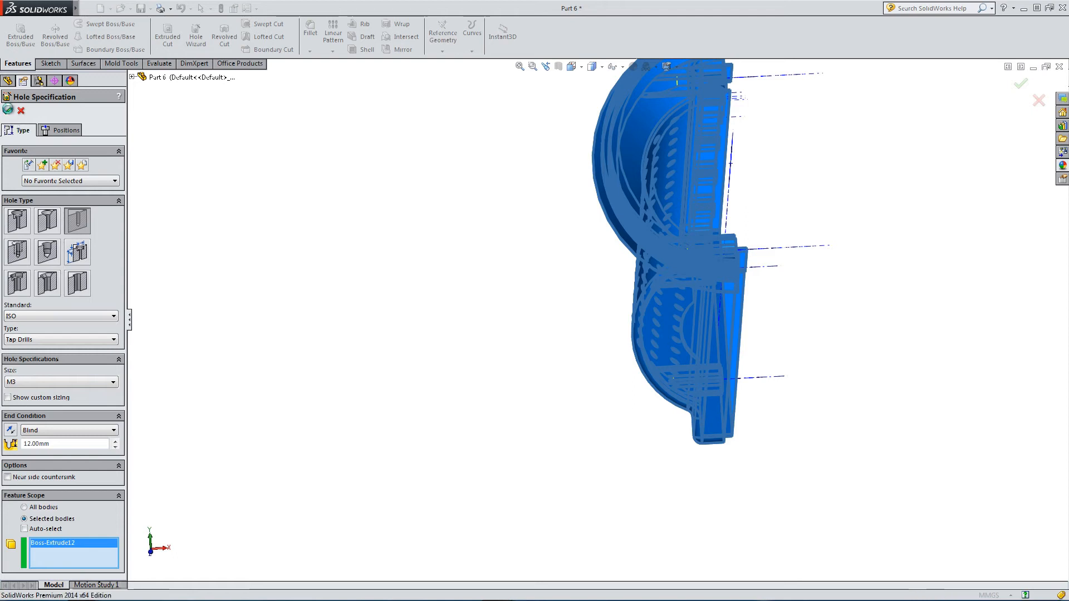
Examine the grey housing half from outside and inside to check the tap drill holes against the outer wall
{"action": "left_click", "coordinate": [272, 169]}
{"action": "middle_click_drag", "start_coordinate": [515, 214], "coordinate": [581, 188]}
{"action": "scroll", "coordinate": [581, 188], "scroll_direction": "up", "scroll_amount": 3}
{"action": "scroll", "coordinate": [771, 181], "scroll_direction": "down", "scroll_amount": 2}
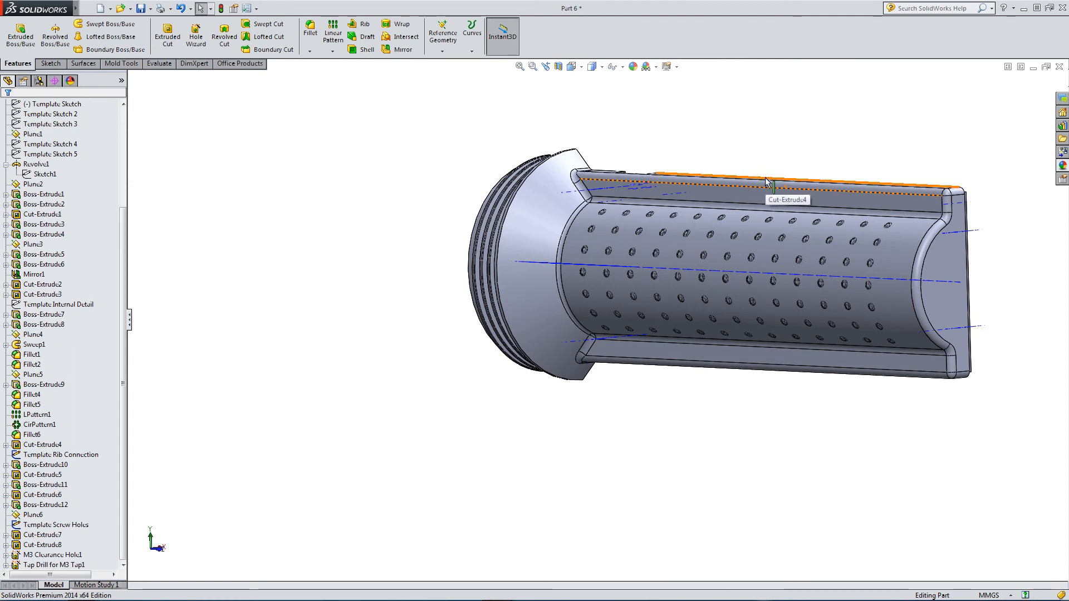
{"action": "scroll", "coordinate": [660, 202], "scroll_direction": "up", "scroll_amount": 2}
{"action": "middle_click_drag", "start_coordinate": [661, 203], "coordinate": [746, 191]}
{"action": "scroll", "coordinate": [797, 222], "scroll_direction": "down", "scroll_amount": 2}
{"action": "key", "text": "ctrl+4"}
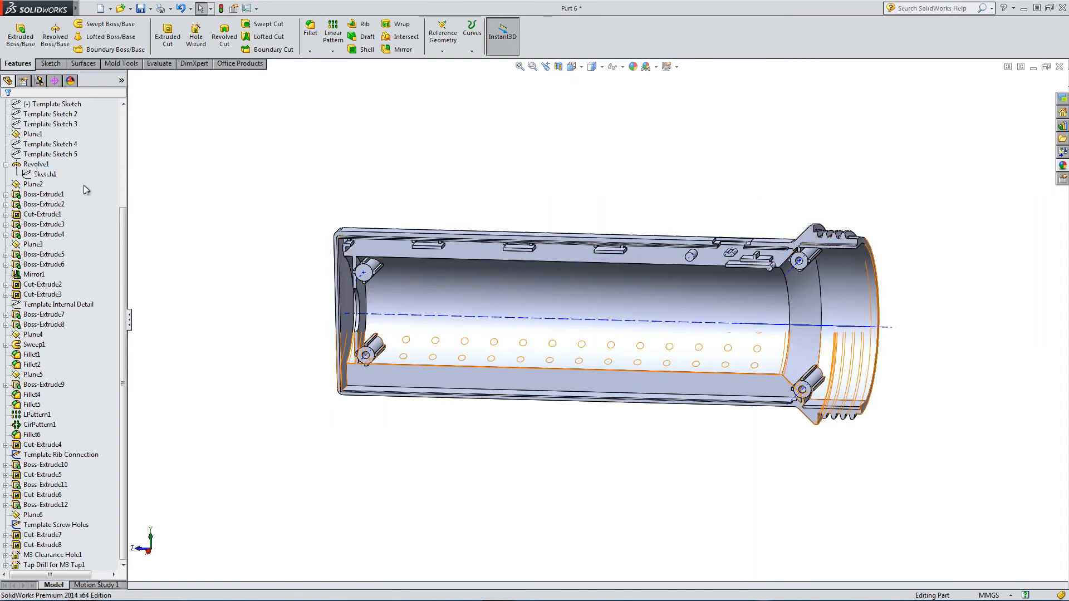
Show the hidden yellow housing half and view both halves together from the threaded end
{"action": "left_click_drag", "start_coordinate": [124, 218], "coordinate": [120, 112]}
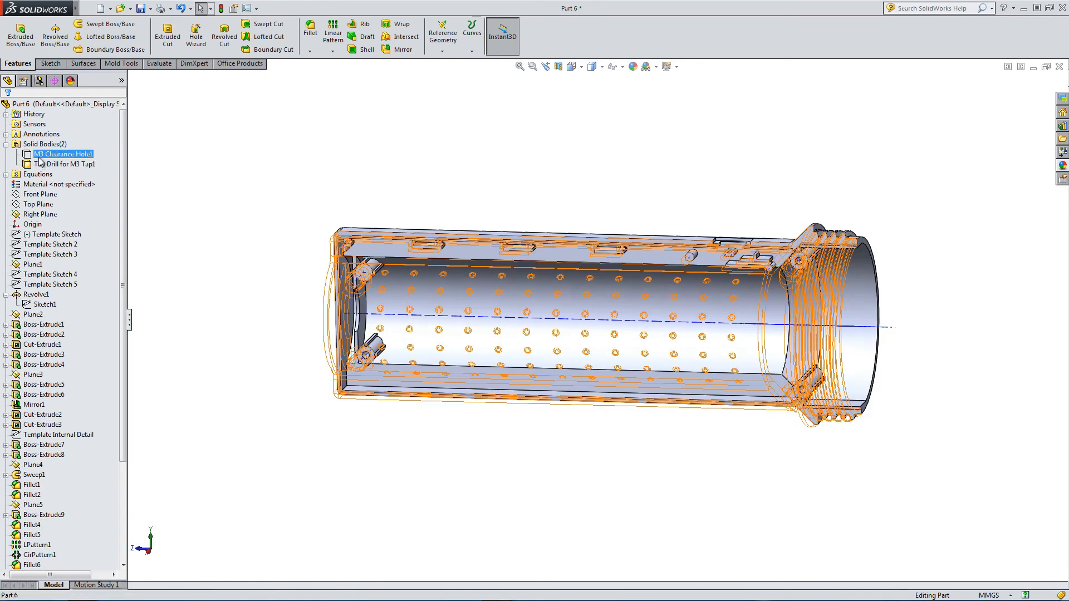
{"action": "left_click", "coordinate": [58, 154]}
{"action": "left_click", "coordinate": [52, 141]}
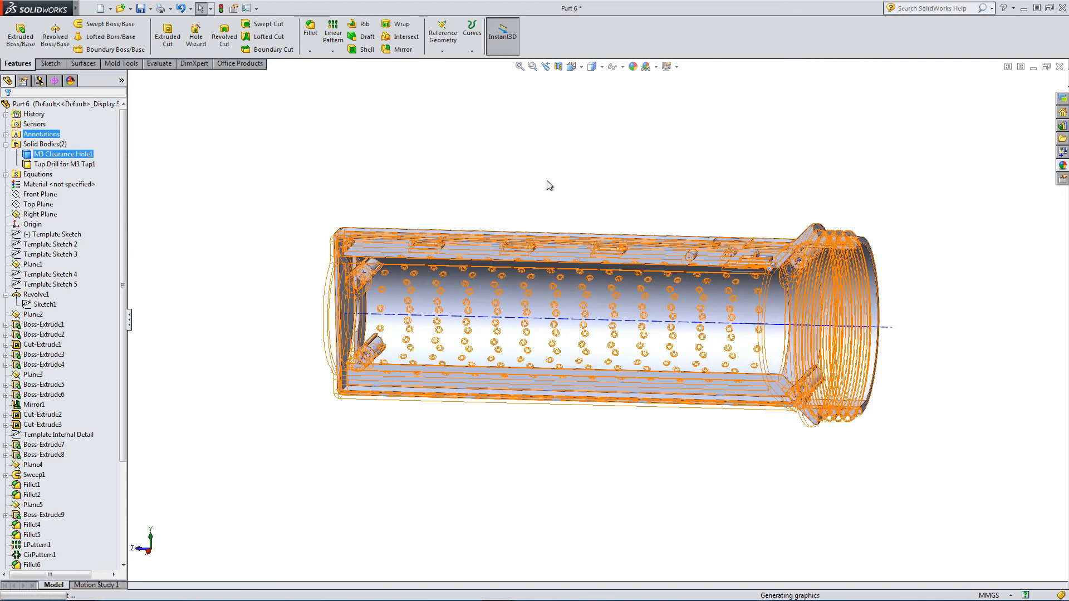
{"action": "left_click", "coordinate": [615, 188]}
{"action": "mouse_move", "coordinate": [646, 170]}
{"action": "middle_mouse_down"}
{"action": "mouse_move", "coordinate": [588, 148]}
{"action": "mouse_move", "coordinate": [540, 163]}
{"action": "mouse_move", "coordinate": [598, 173]}
{"action": "mouse_move", "coordinate": [602, 210]}
{"action": "middle_mouse_up"}
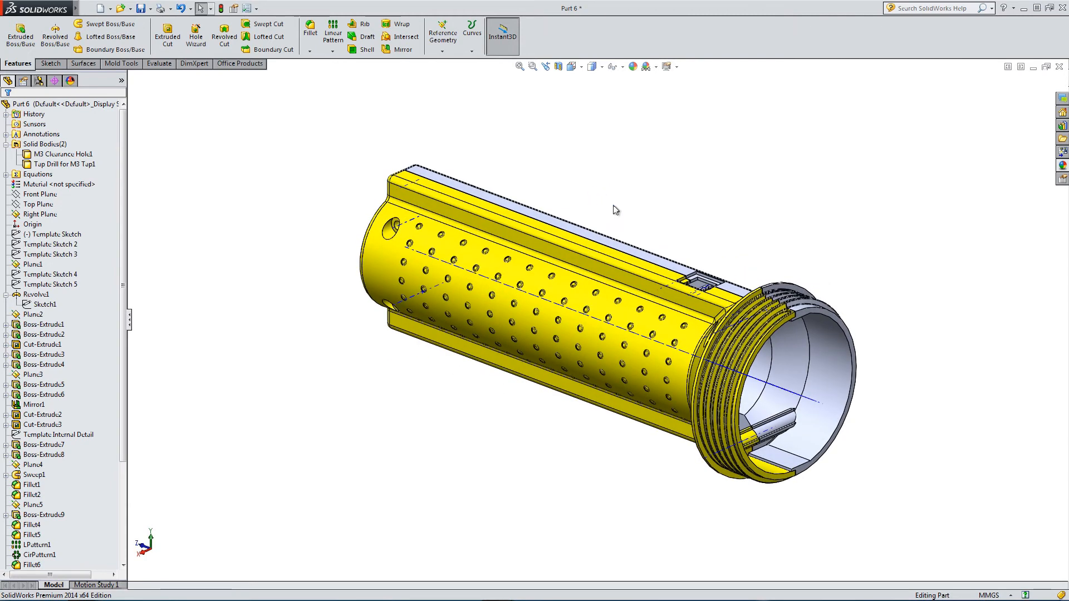
{"action": "scroll", "coordinate": [613, 206], "scroll_direction": "down", "scroll_amount": 2}
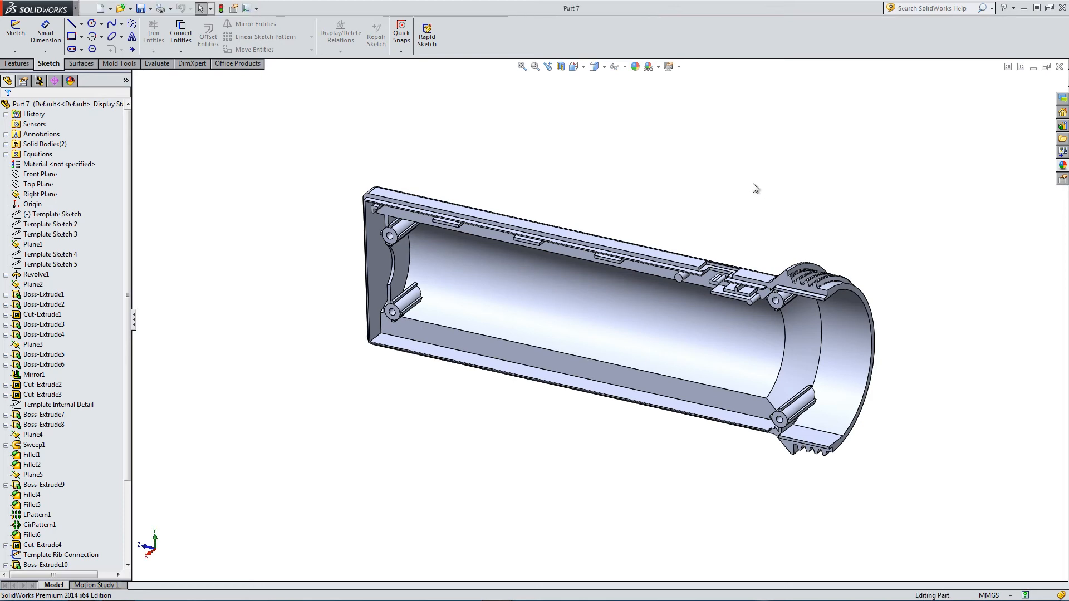
In Part 7, list the solid bodies and show the hidden M3 Clearance Hole1 body, the yellow half
{"action": "scroll", "coordinate": [611, 322], "scroll_direction": "down", "scroll_amount": 2}
{"action": "scroll", "coordinate": [613, 311], "scroll_direction": "down", "scroll_amount": 2}
{"action": "middle_click_drag", "start_coordinate": [614, 304], "coordinate": [138, 311]}
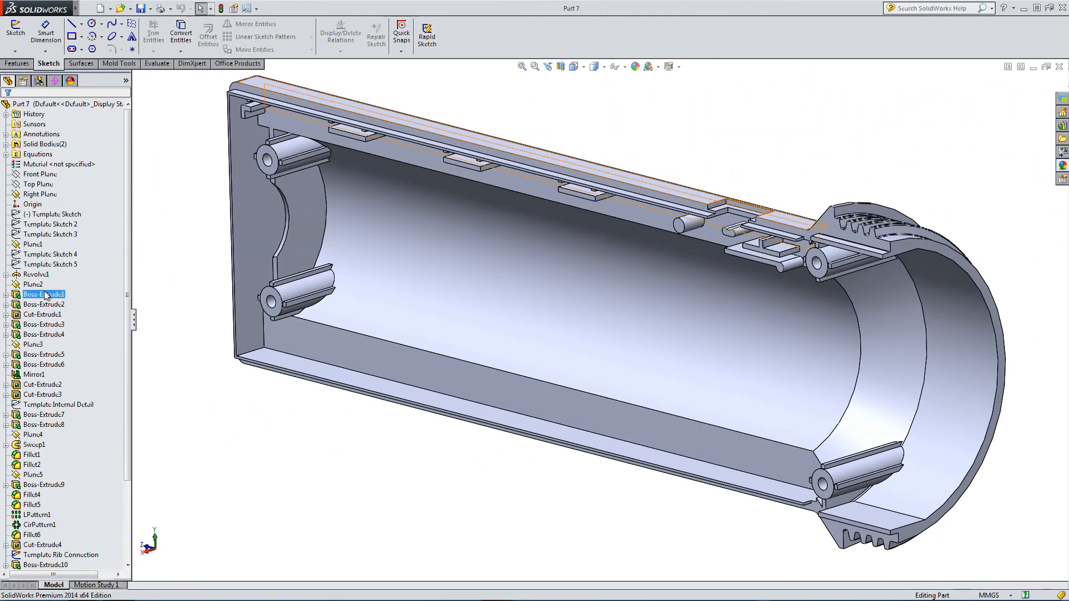
{"action": "mouse_move", "coordinate": [127, 310]}
{"action": "left_mouse_down"}
{"action": "mouse_move", "coordinate": [127, 396]}
{"action": "mouse_move", "coordinate": [128, 326]}
{"action": "left_mouse_up"}
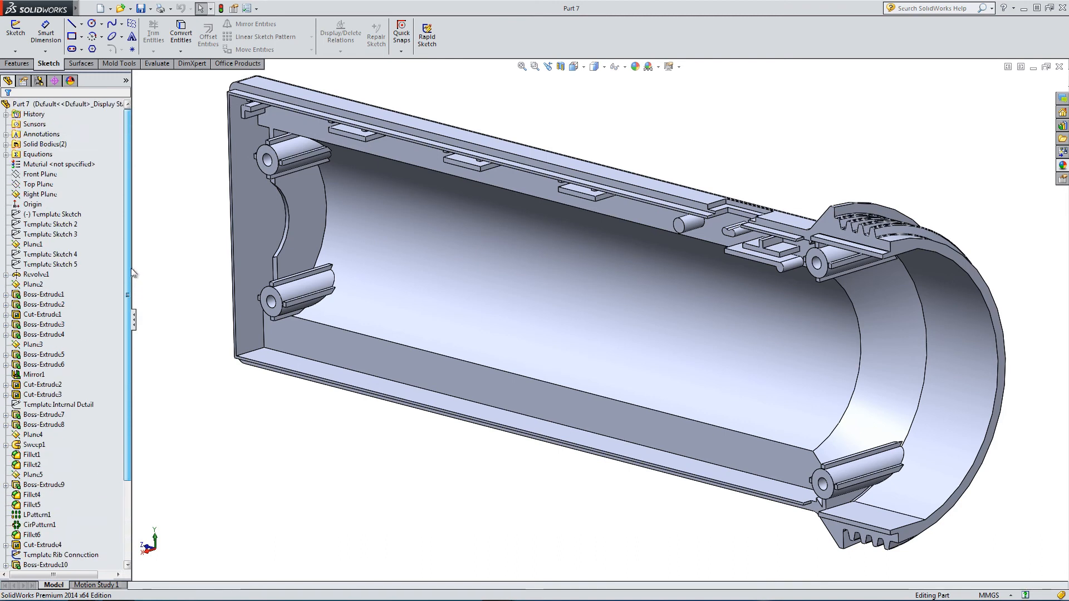
{"action": "left_click", "coordinate": [6, 144]}
{"action": "left_click", "coordinate": [53, 154]}
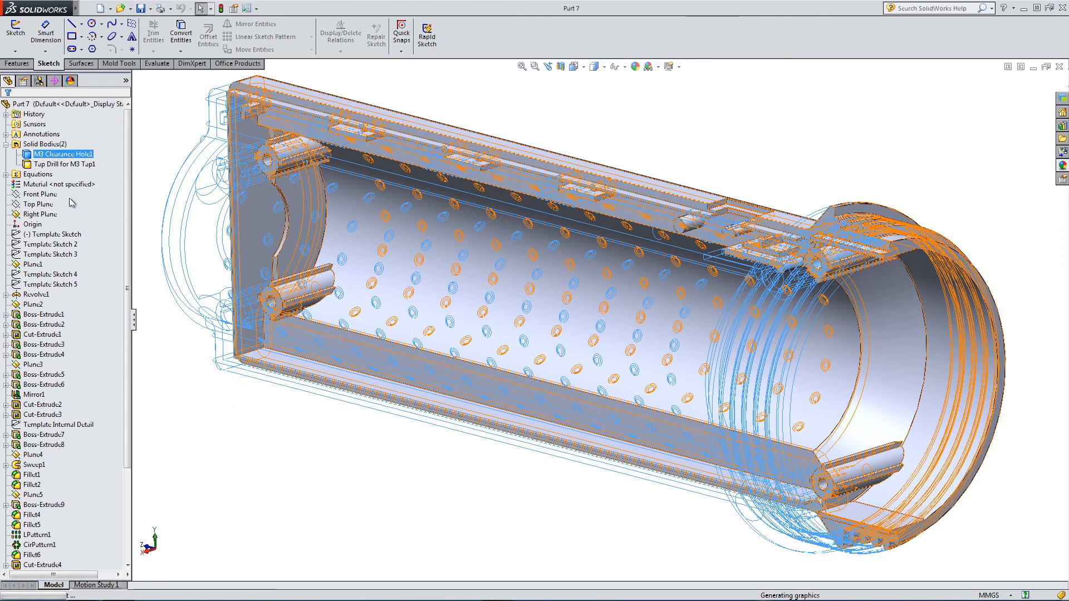
Hide the grey housing half to examine the inside of the yellow half, and show the grey half again
{"action": "left_click", "coordinate": [61, 164]}
{"action": "left_click", "coordinate": [68, 148]}
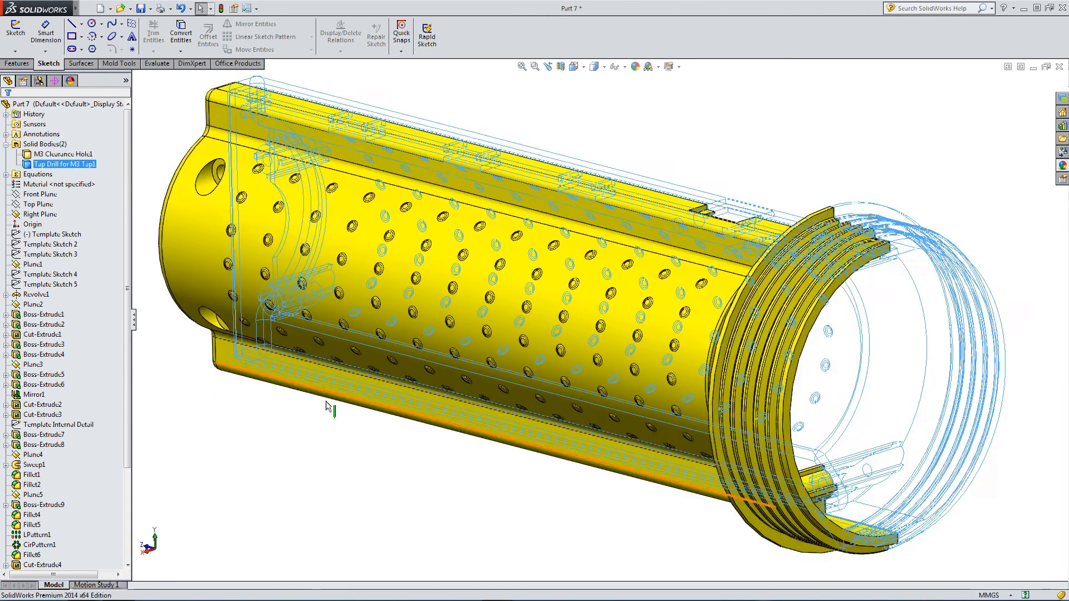
{"action": "left_click", "coordinate": [337, 420]}
{"action": "middle_click_drag", "start_coordinate": [495, 412], "coordinate": [235, 250]}
{"action": "left_click", "coordinate": [78, 165]}
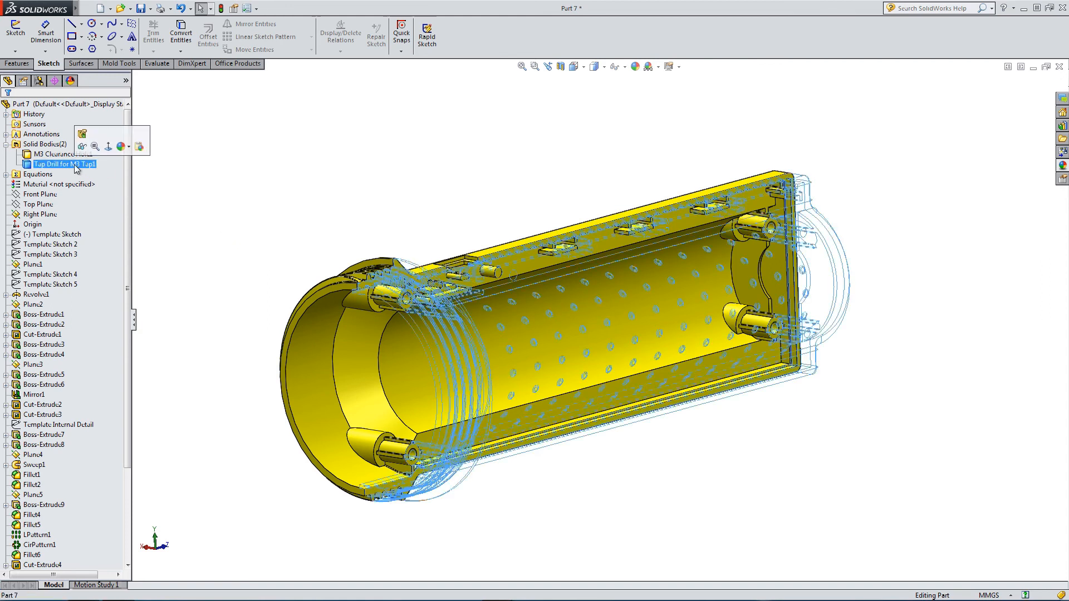
{"action": "left_click", "coordinate": [81, 147]}
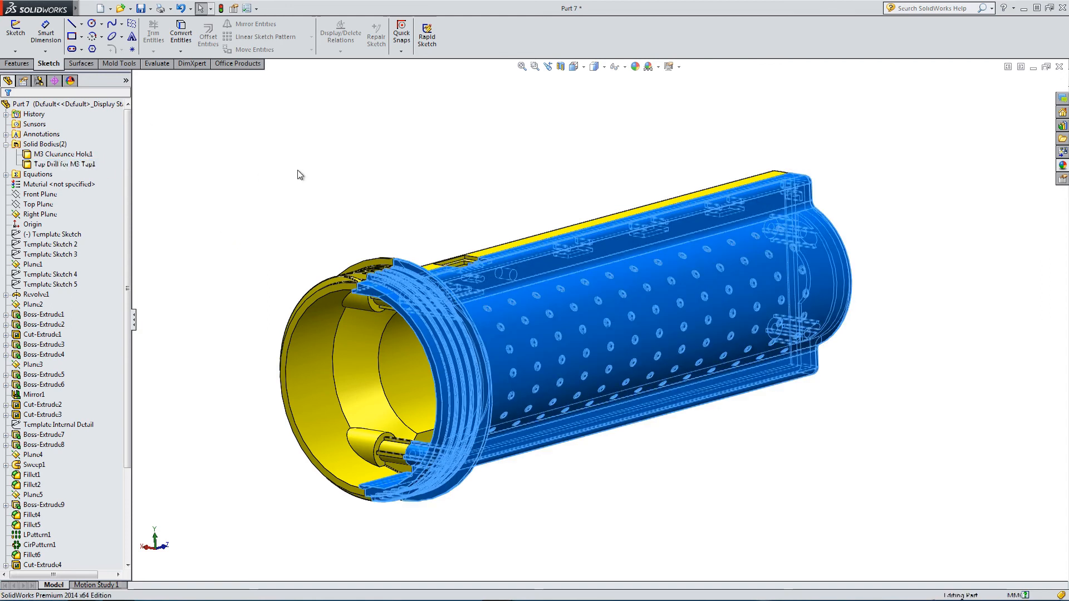
{"action": "left_click", "coordinate": [297, 169]}
Rename the M3 Clearance Hole1 solid body, the yellow housing half, as Main Body 1
{"action": "left_click", "coordinate": [65, 155]}
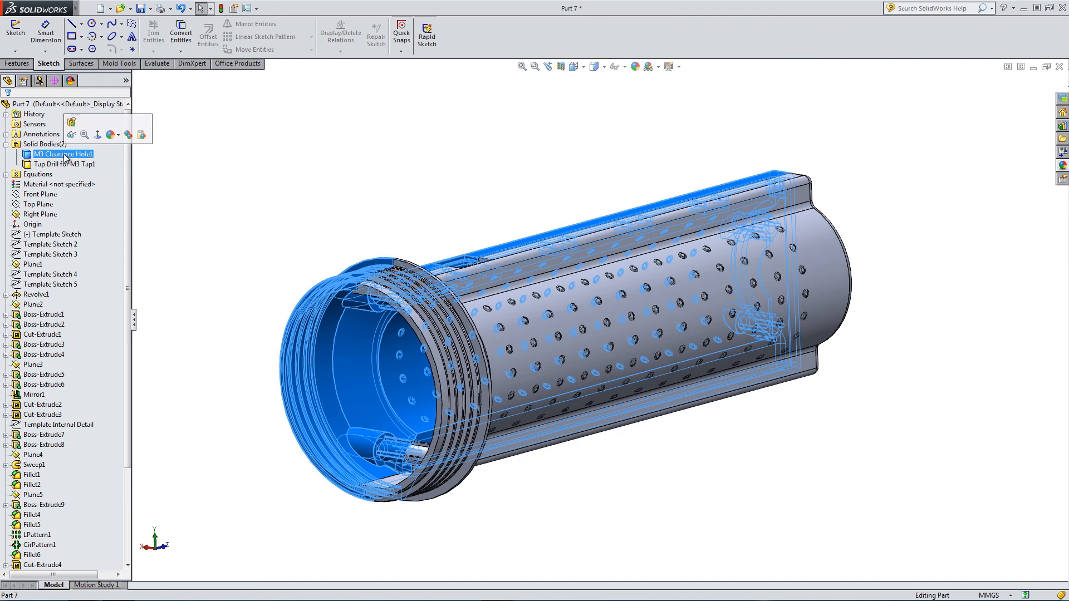
{"action": "left_click", "coordinate": [65, 156]}
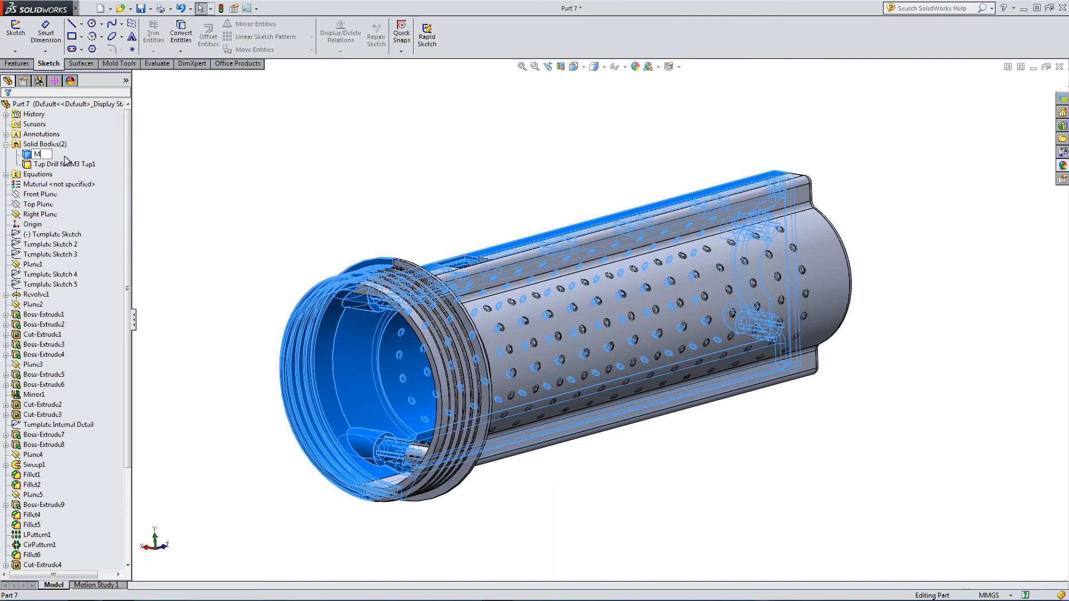
{"action": "type", "text": "Main Body"}
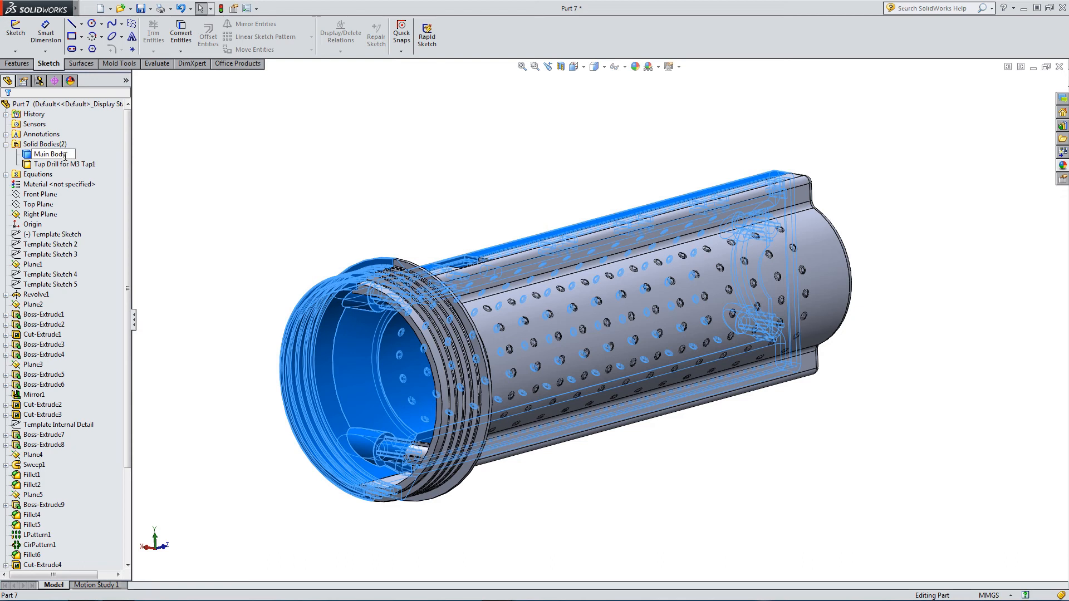
{"action": "key", "text": "Return"}
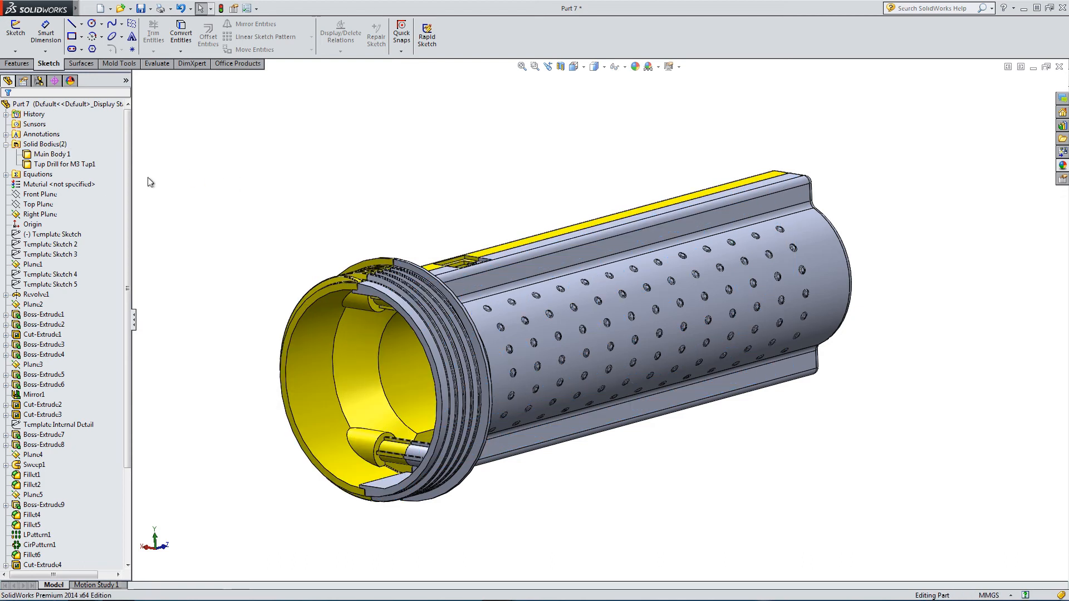
Rename the Tap Drill for M3 Tap1 solid body, the grey housing half, as Main Body 2
{"action": "left_click", "coordinate": [66, 164]}
{"action": "left_click", "coordinate": [68, 164]}
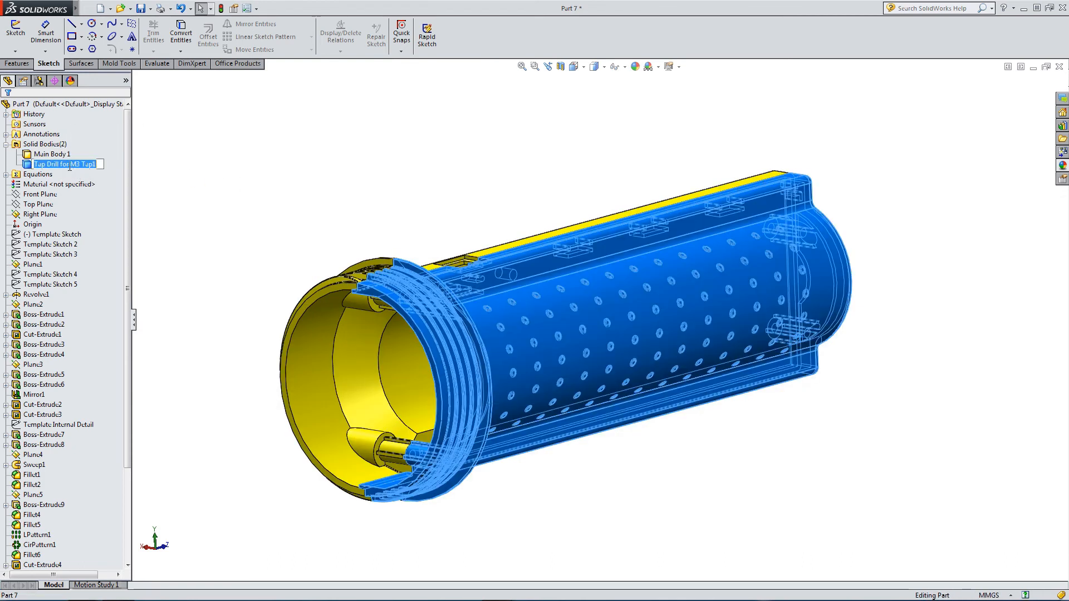
{"action": "type", "text": "Main "}
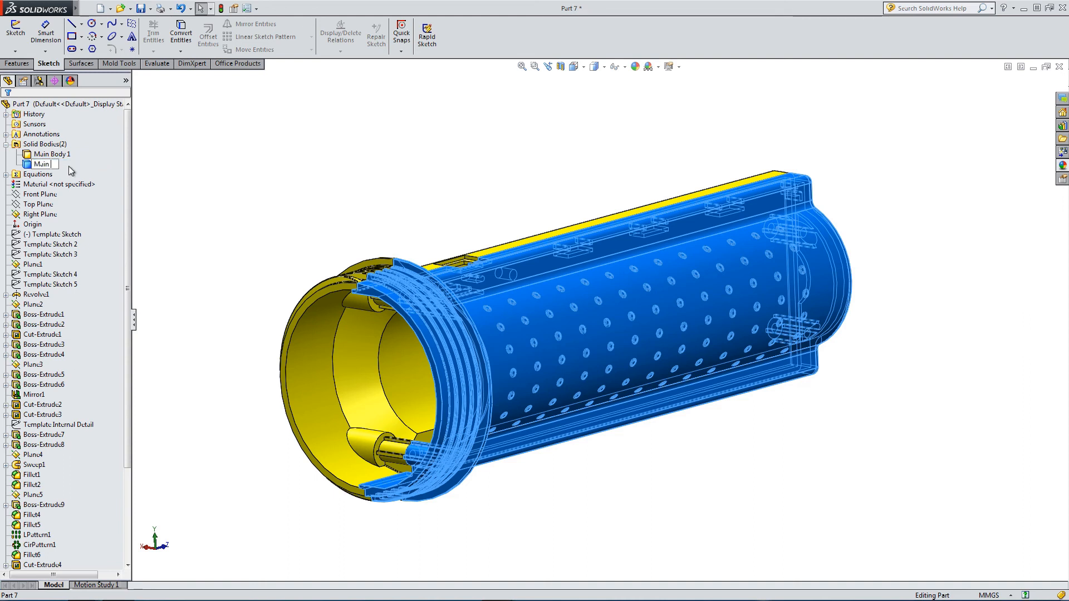
{"action": "type", "text": "Body 2"}
{"action": "left_click", "coordinate": [280, 185]}
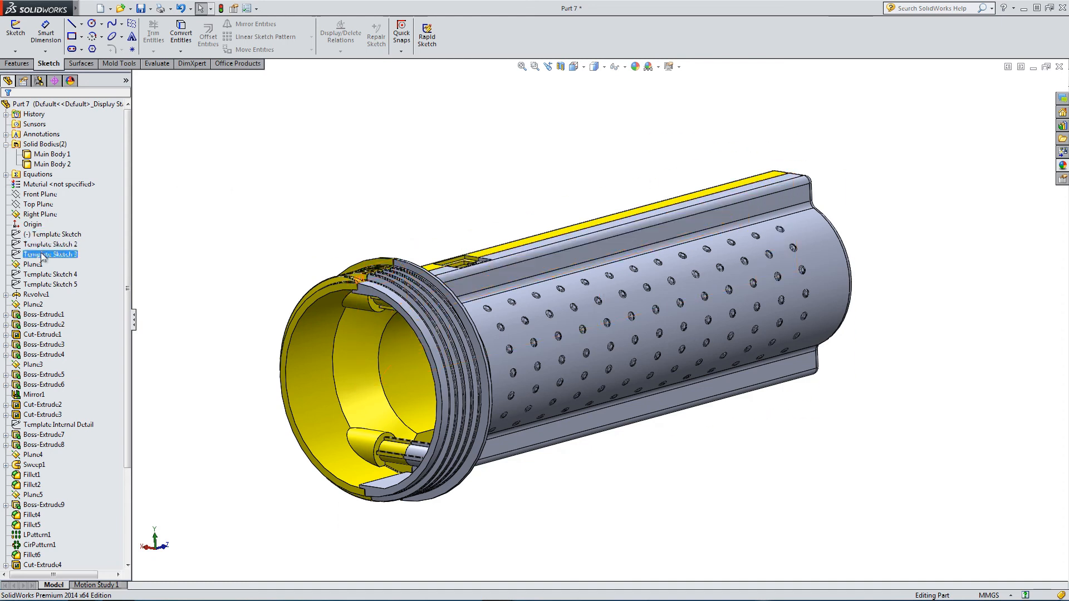
Group all features from Revolve1 through Tap Drill for M3 Tap1 in a new folder named Main Bodies
{"action": "left_click", "coordinate": [36, 295]}
{"action": "scroll", "coordinate": [45, 334], "scroll_direction": "down", "scroll_amount": 4}
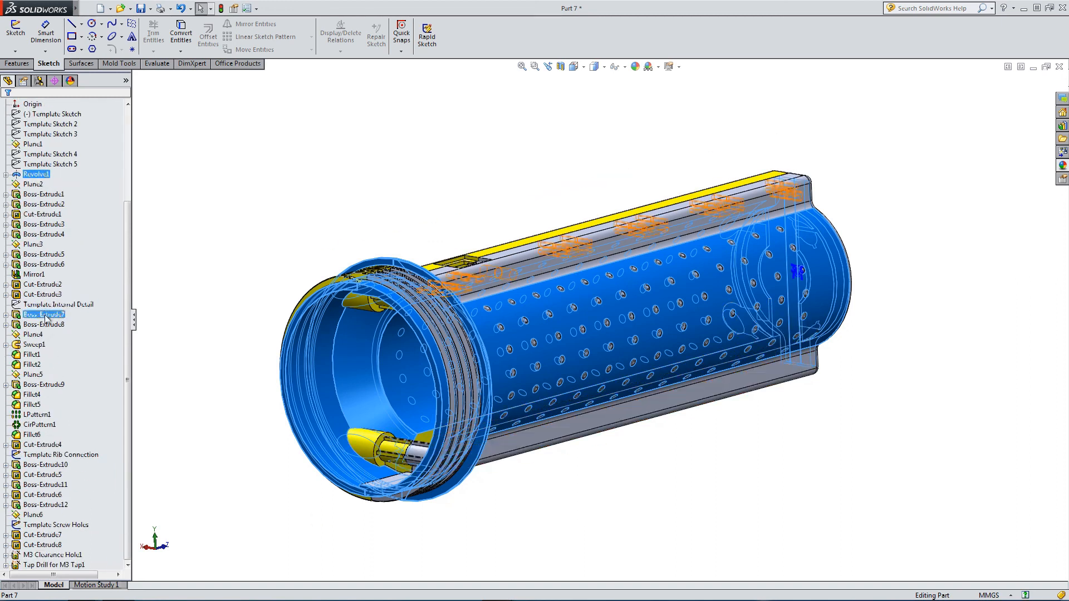
{"action": "left_click", "coordinate": [47, 565], "text": "shift"}
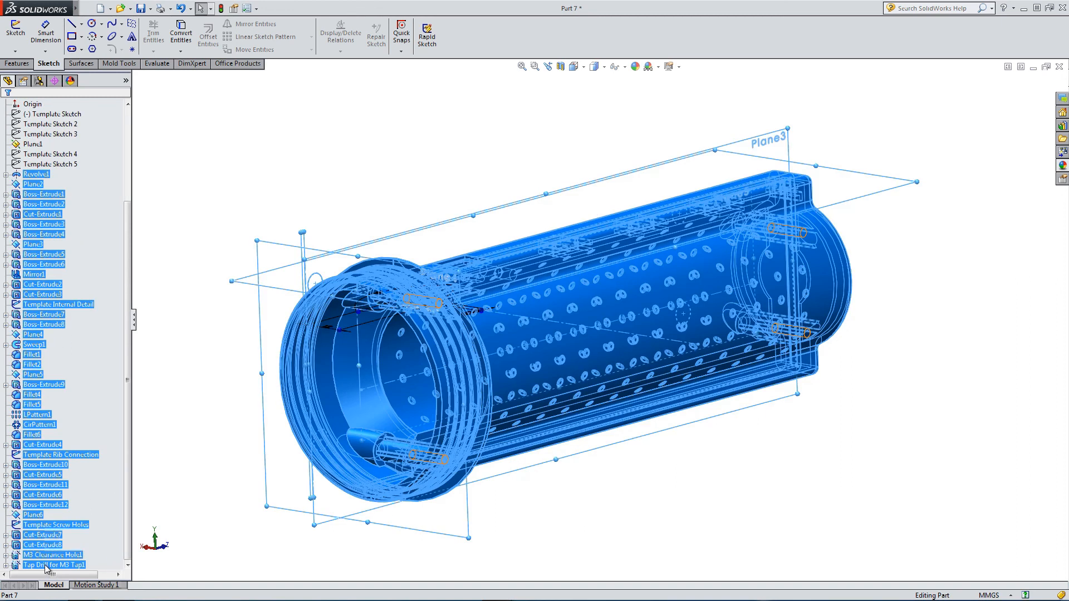
{"action": "right_click", "coordinate": [47, 565]}
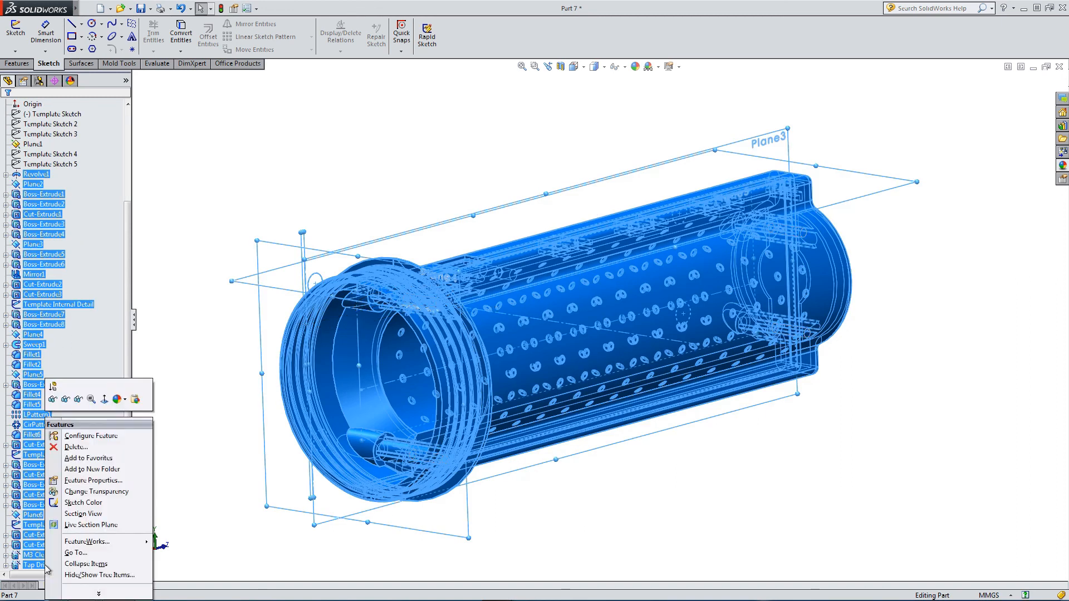
{"action": "left_click", "coordinate": [91, 469]}
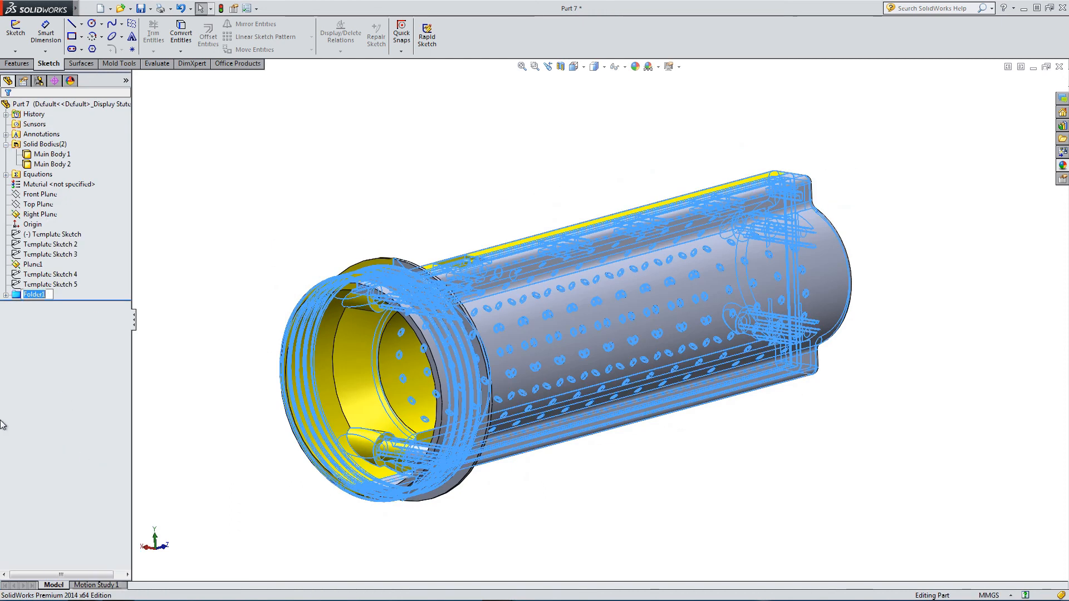
{"action": "type", "text": "Main Bodies"}
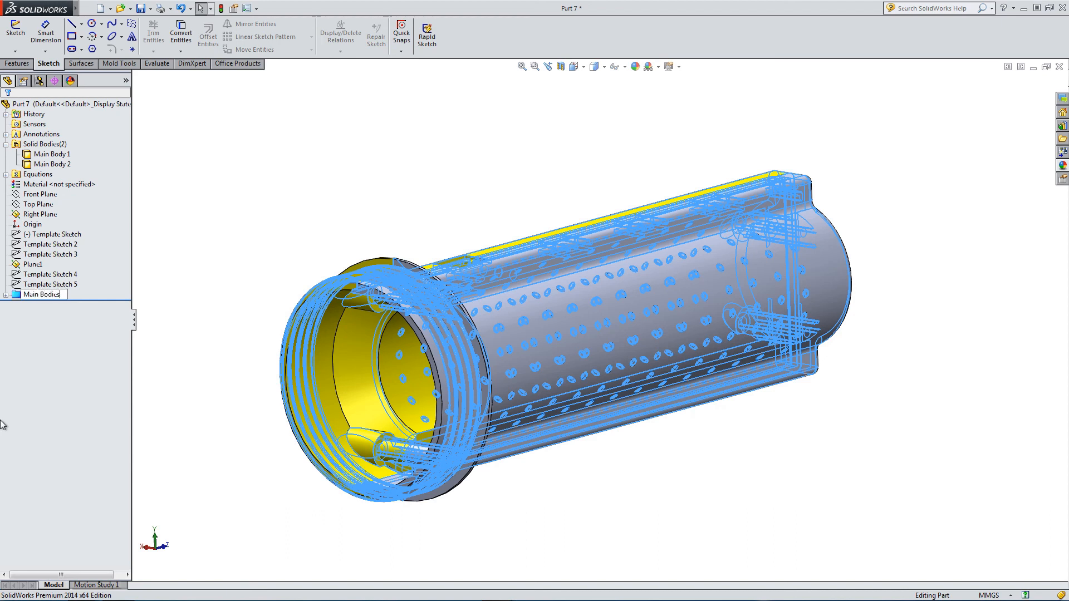
{"action": "key", "text": "Return"}
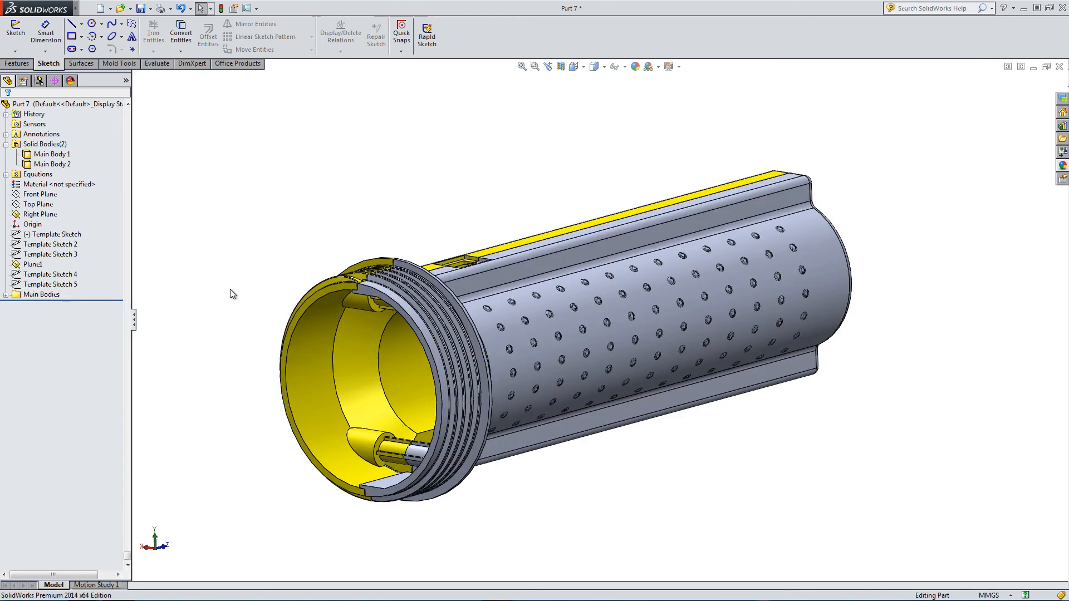
Switch the complete housing to the Isometric standard view
{"action": "left_click", "coordinate": [574, 67]}
{"action": "left_click", "coordinate": [640, 96]}
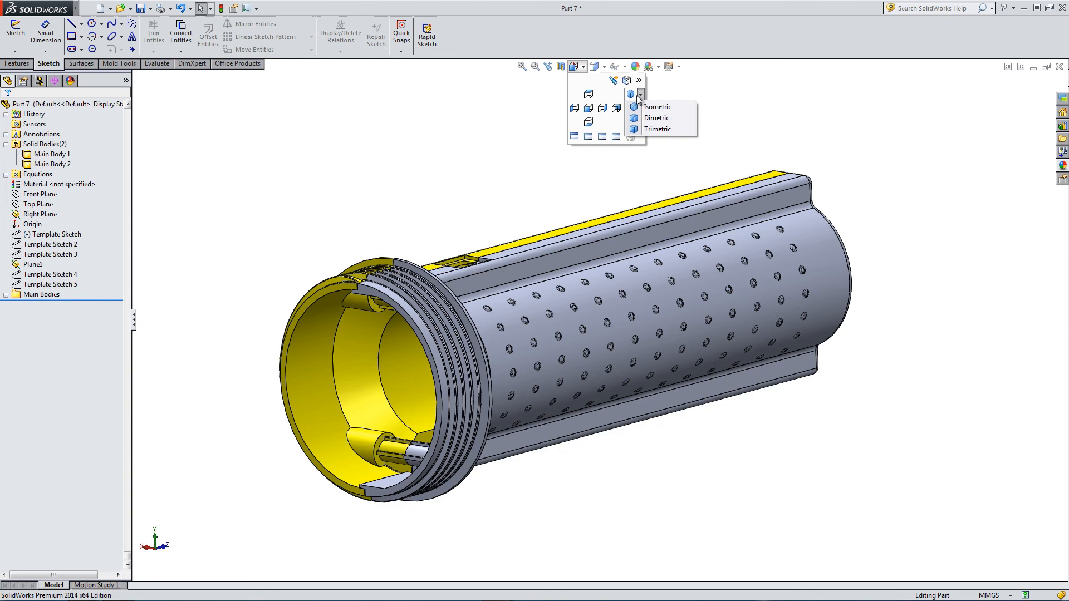
{"action": "left_click", "coordinate": [637, 106]}
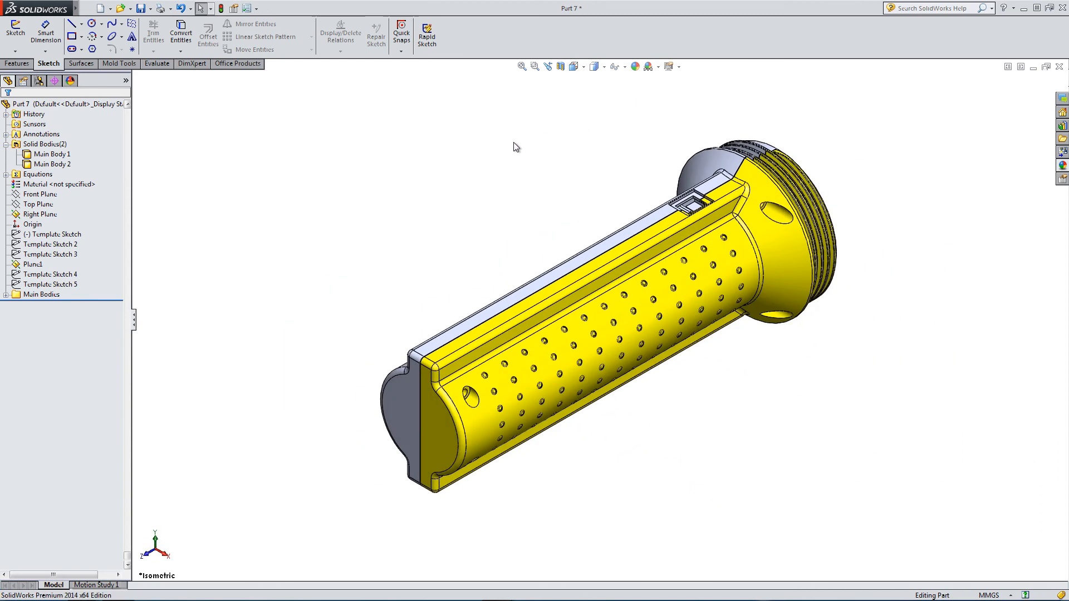